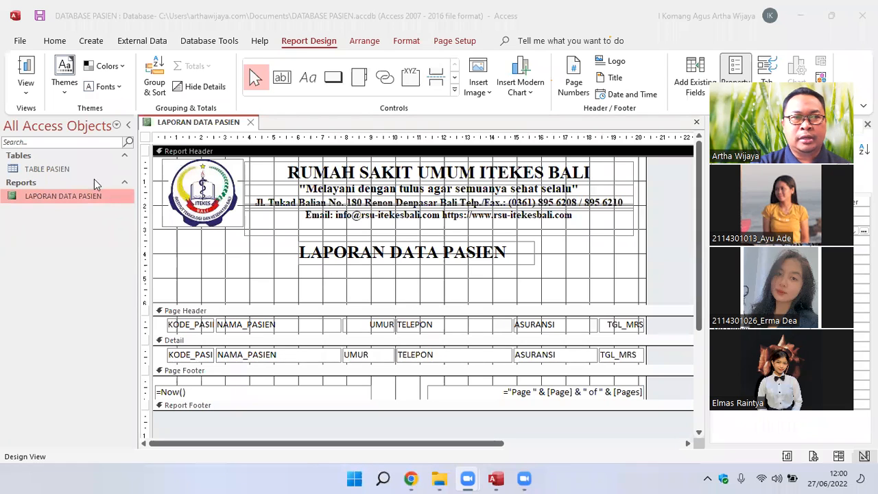
Check the LAPORAN DATA PASIEN report in Report View and return it to Design View.
{"action": "left_click", "coordinate": [62, 198]}
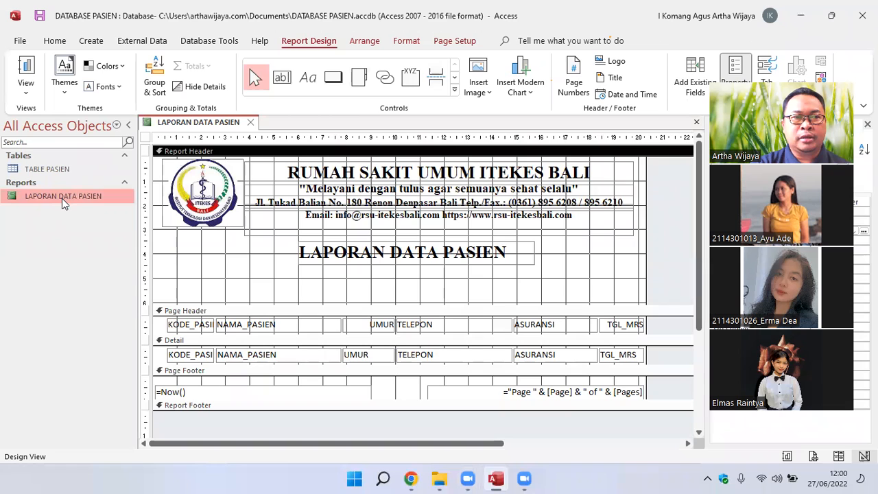
{"action": "double_click", "coordinate": [62, 198]}
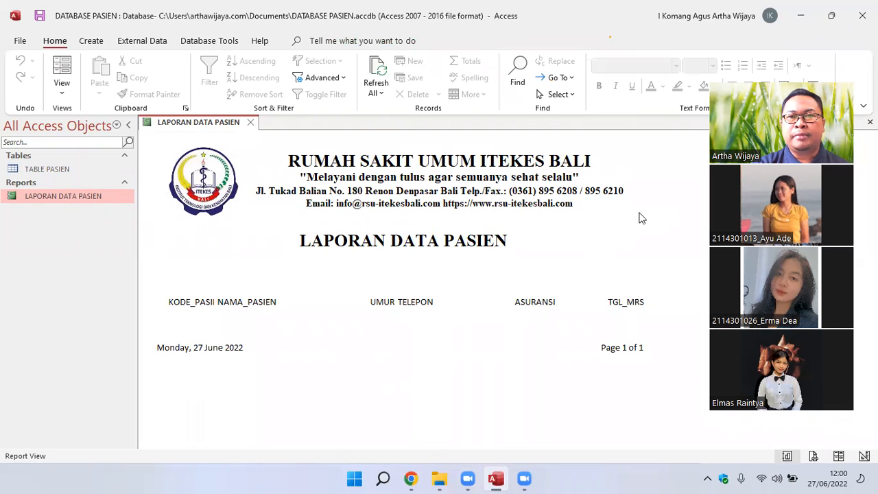
{"action": "right_click", "coordinate": [50, 198]}
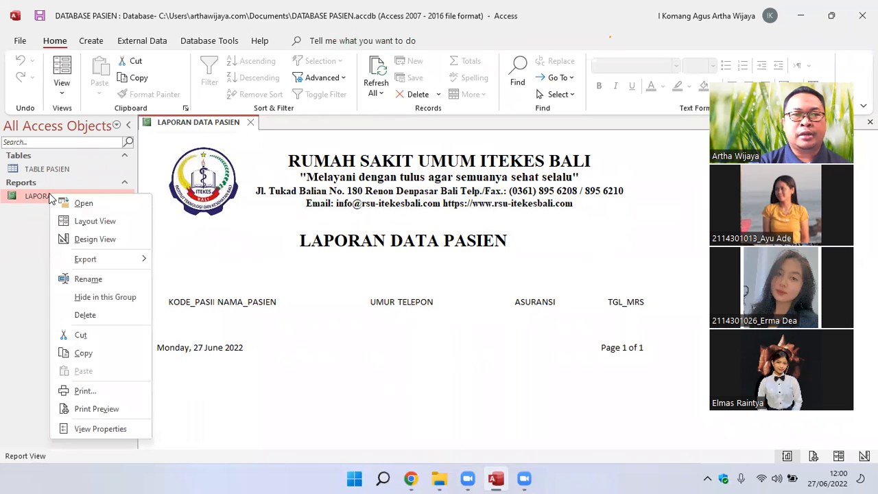
{"action": "left_click", "coordinate": [85, 239]}
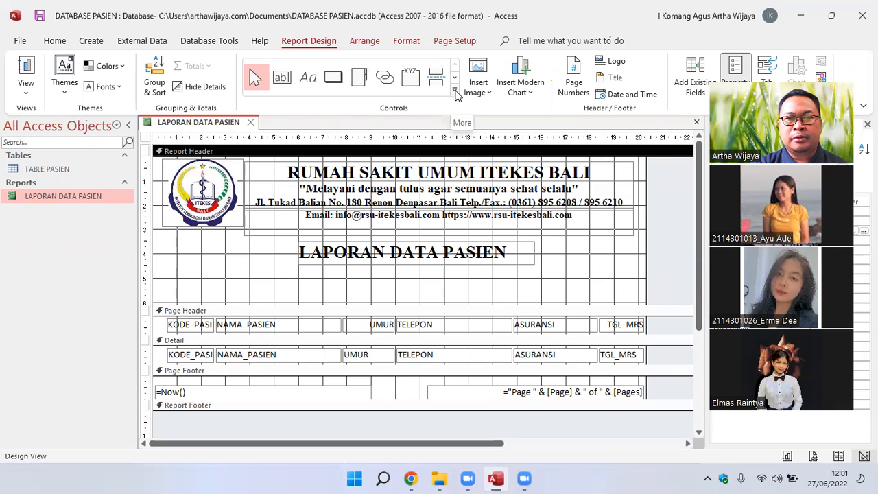
{"action": "left_click", "coordinate": [455, 92]}
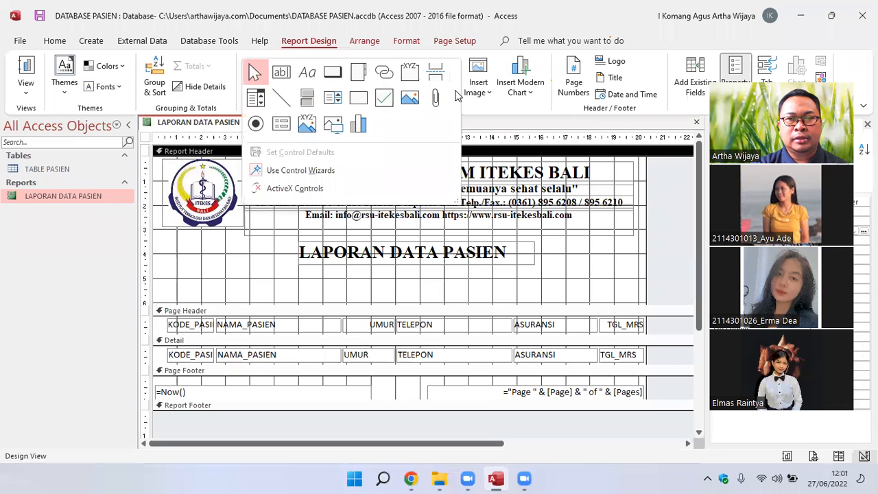
{"action": "left_click", "coordinate": [282, 98]}
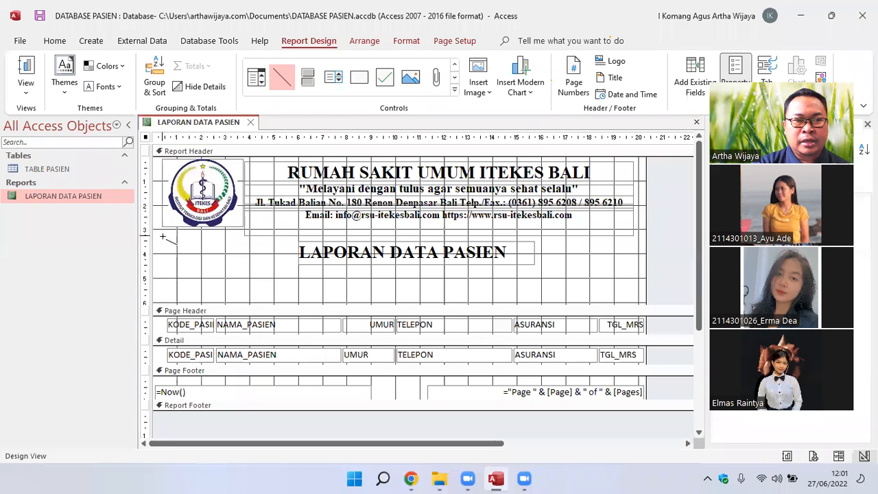
{"action": "left_click_drag", "start_coordinate": [162, 237], "coordinate": [638, 237]}
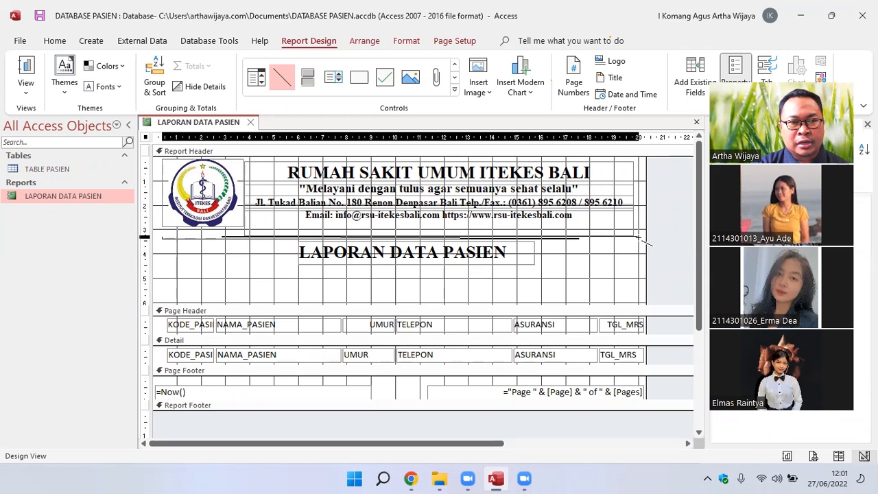
{"action": "left_click_drag", "start_coordinate": [639, 238], "coordinate": [639, 236]}
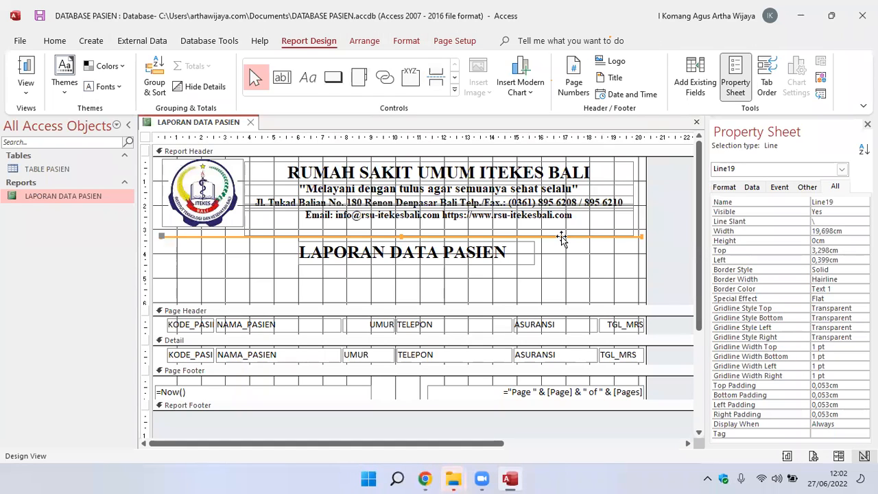
{"action": "key", "text": "Delete"}
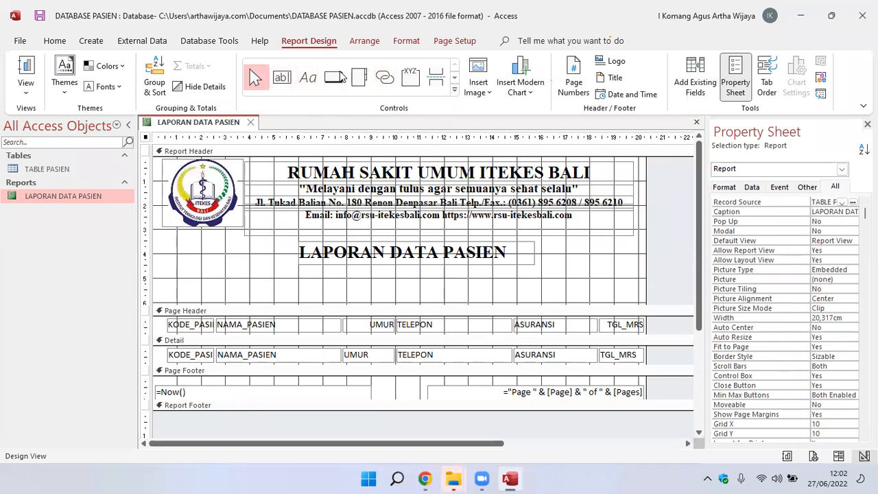
Draw a horizontal line about 19.6 cm wide in the report header, between the letterhead and the LAPORAN DATA PASIEN title.
{"action": "left_click", "coordinate": [455, 91]}
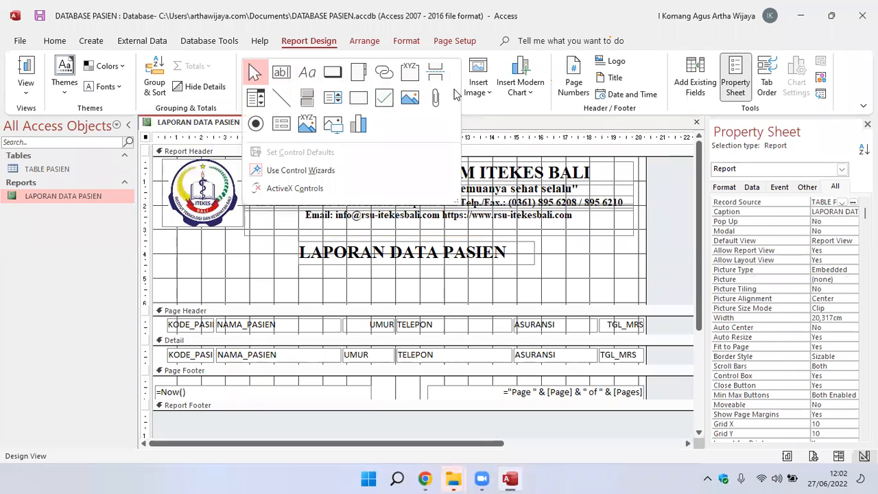
{"action": "left_click", "coordinate": [280, 94]}
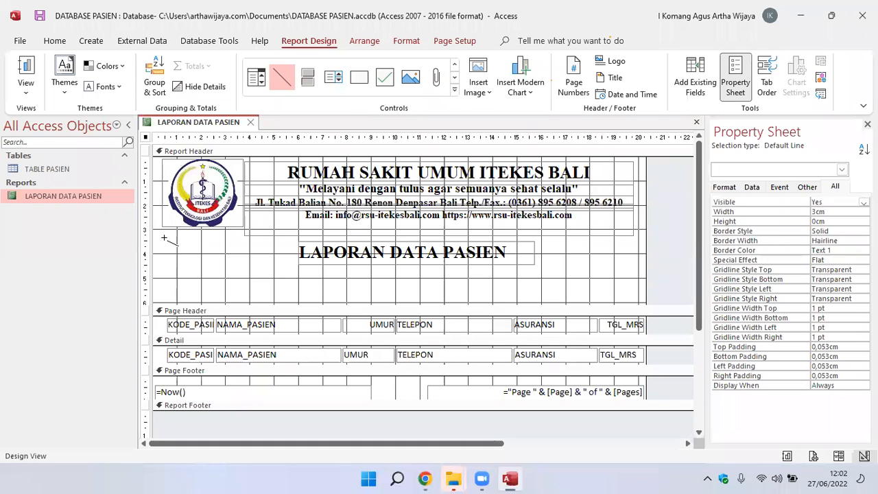
{"action": "mouse_move", "coordinate": [161, 236]}
{"action": "left_mouse_down"}
{"action": "mouse_move", "coordinate": [528, 245]}
{"action": "mouse_move", "coordinate": [638, 236]}
{"action": "left_mouse_up"}
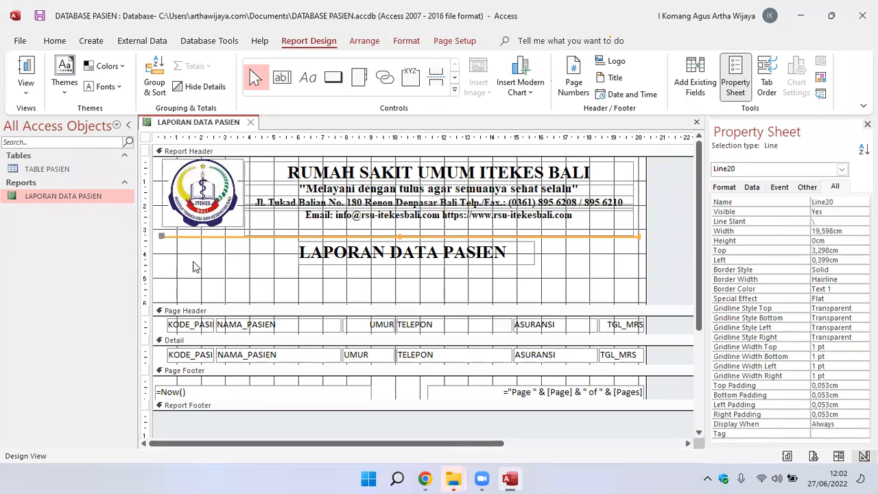
Shrink the report header's logo to about 3.09 by 2.61 cm and nudge it right to about 0.69 cm from the left edge.
{"action": "left_click", "coordinate": [214, 195]}
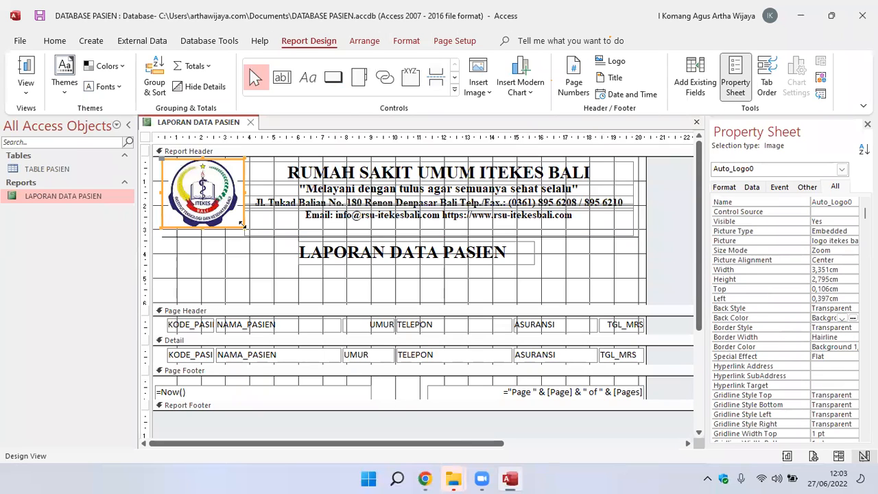
{"action": "left_click_drag", "start_coordinate": [239, 213], "coordinate": [233, 221]}
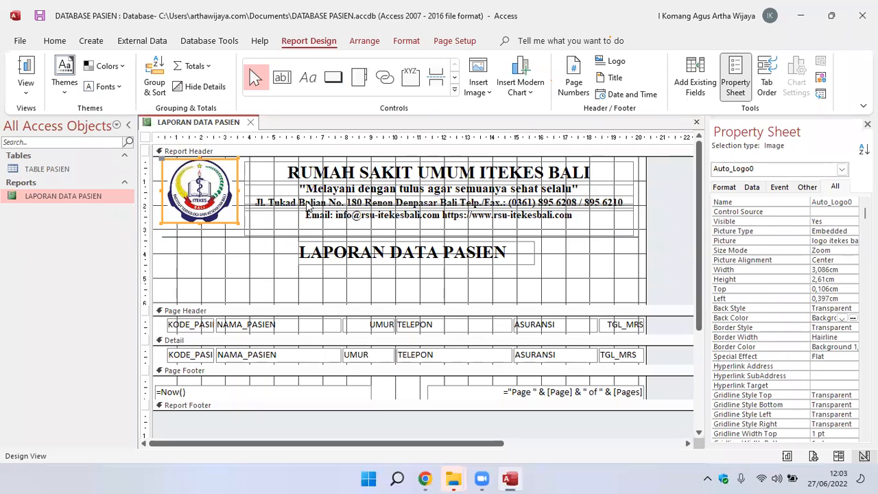
{"action": "key", "text": "Right"}
{"action": "key", "text": "Right"}
{"action": "key", "text": "Right"}
{"action": "key", "text": "Right"}
{"action": "key", "text": "Right"}
{"action": "key", "text": "Right"}
{"action": "key", "text": "Right"}
{"action": "key", "text": "Right"}
{"action": "key", "text": "Right"}
{"action": "key", "text": "Right"}
{"action": "key", "text": "Right"}
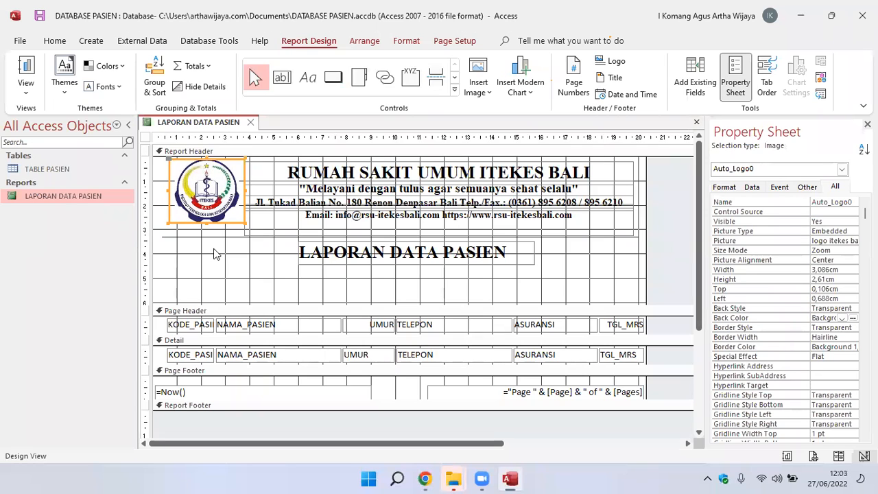
Set the border width of the line under the letterhead to 3 pt, after trying 5 pt.
{"action": "left_click", "coordinate": [192, 236]}
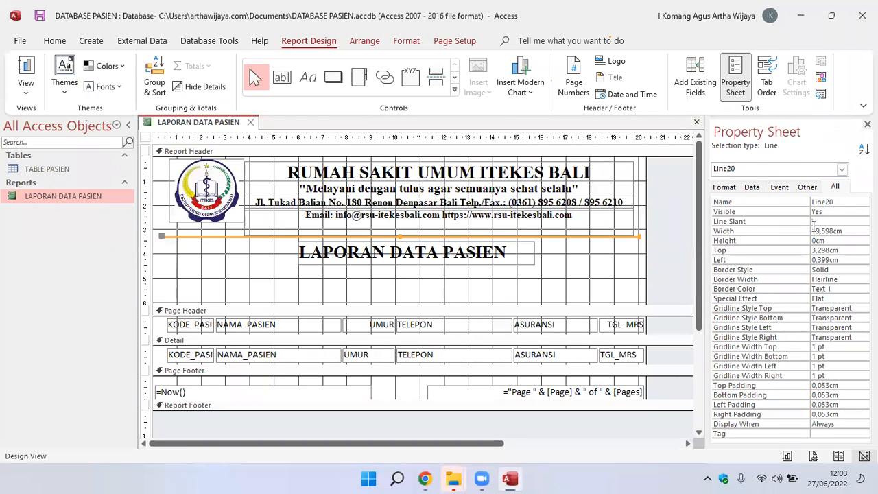
{"action": "right_click", "coordinate": [179, 238]}
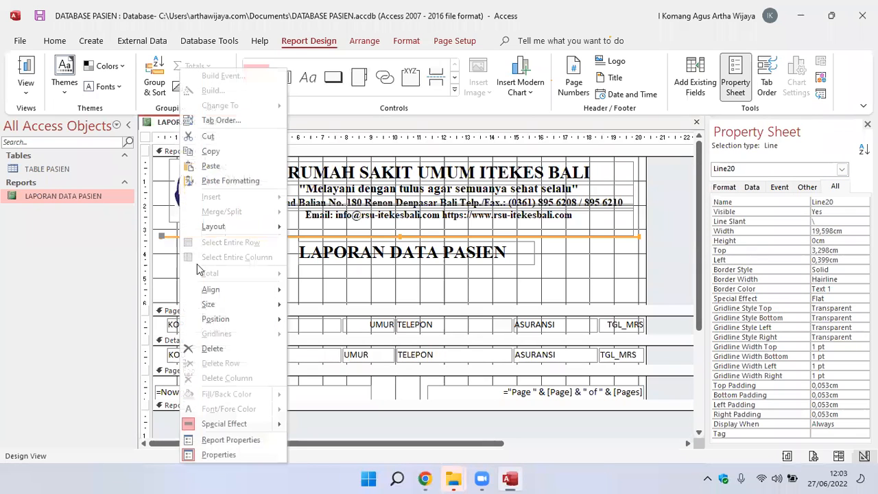
{"action": "left_click", "coordinate": [253, 451]}
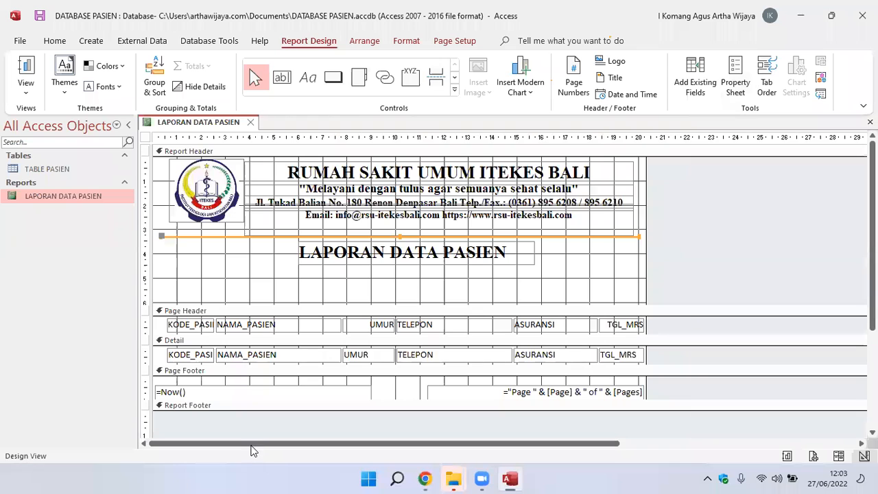
{"action": "right_click", "coordinate": [185, 237]}
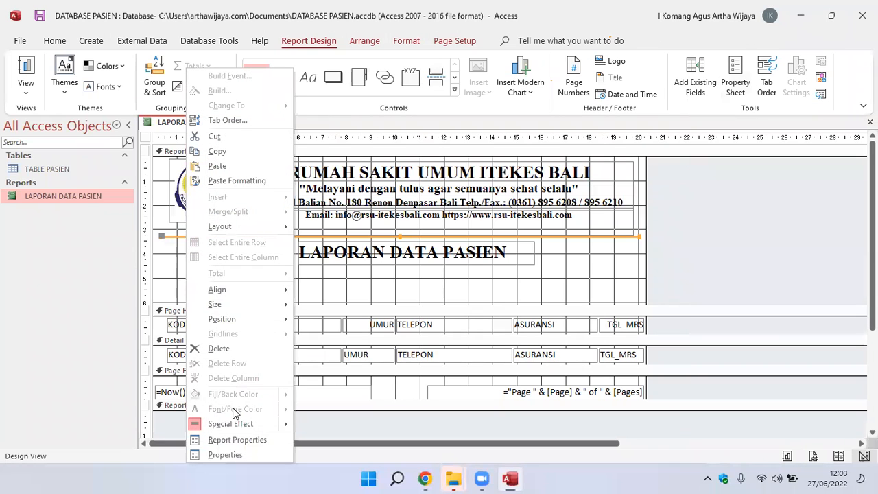
{"action": "left_click", "coordinate": [237, 453]}
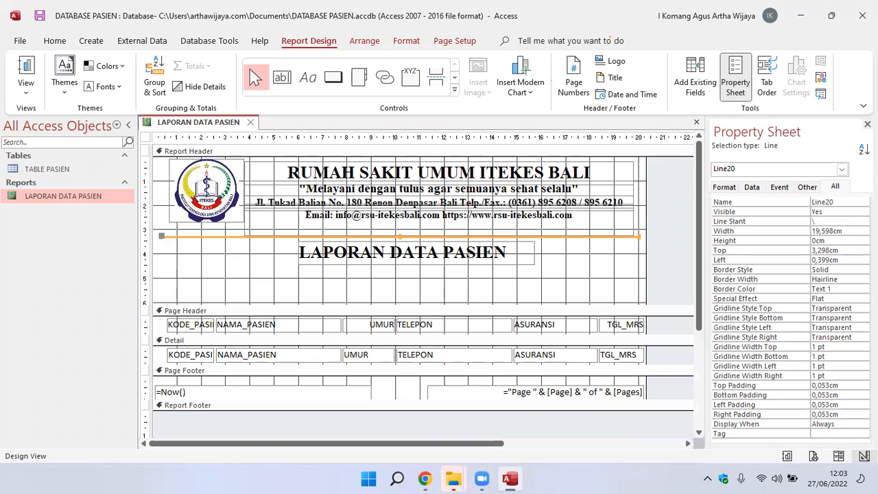
{"action": "left_click", "coordinate": [864, 279]}
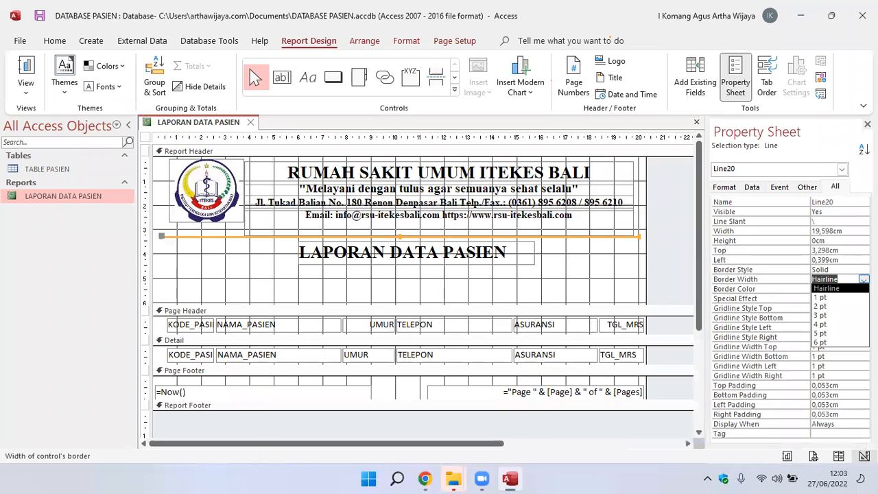
{"action": "left_click", "coordinate": [827, 316]}
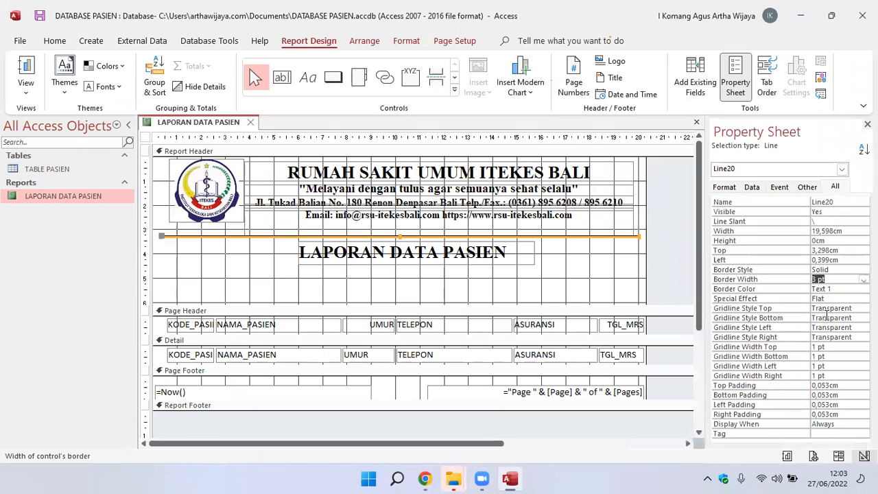
{"action": "left_click", "coordinate": [864, 279]}
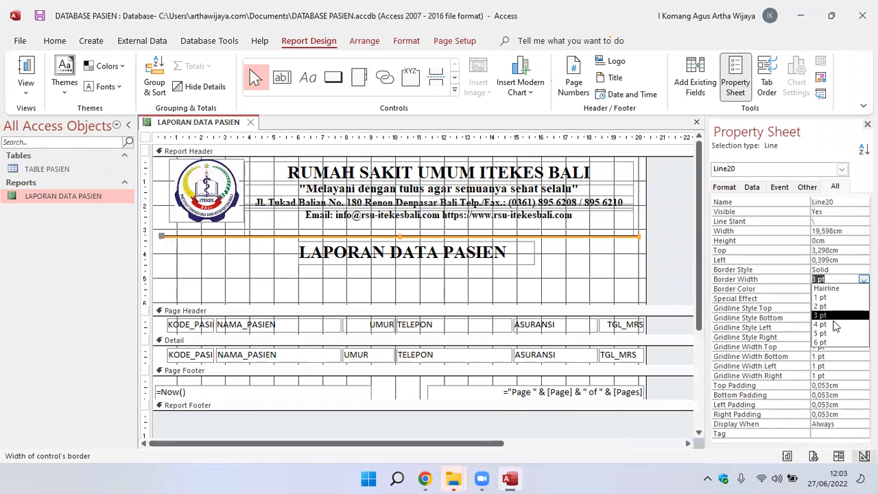
{"action": "left_click", "coordinate": [826, 333]}
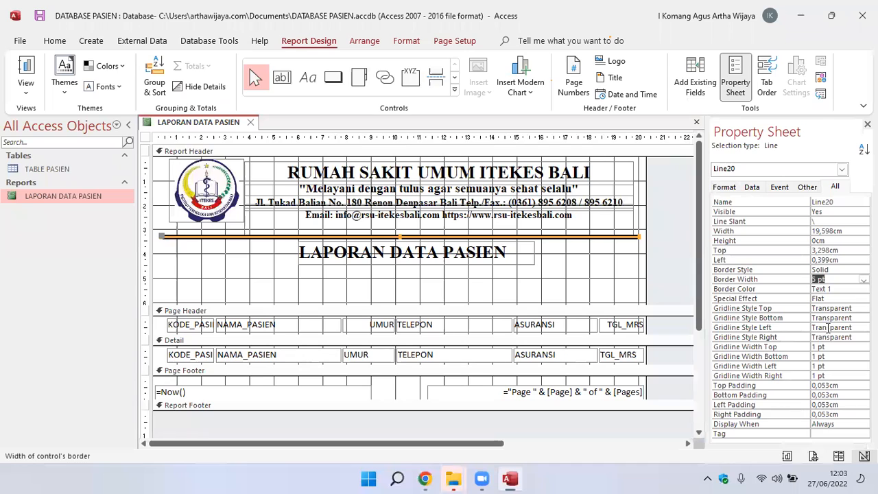
{"action": "left_click", "coordinate": [864, 279]}
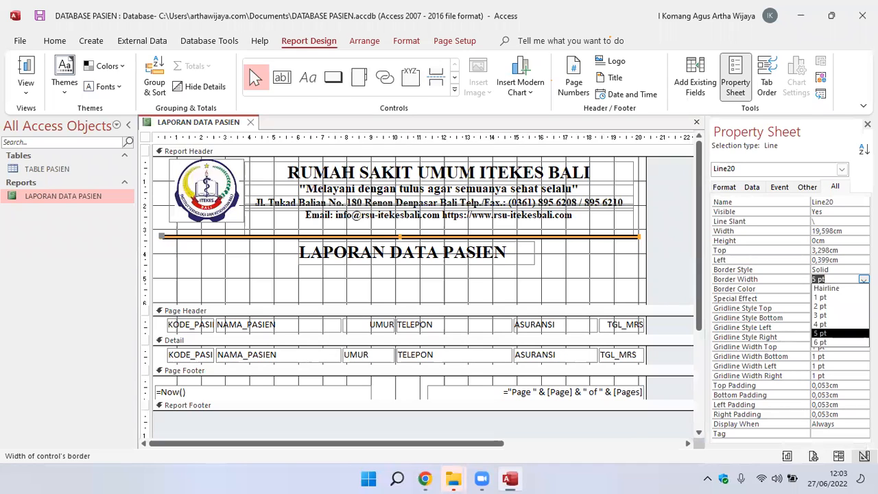
{"action": "left_click", "coordinate": [831, 315]}
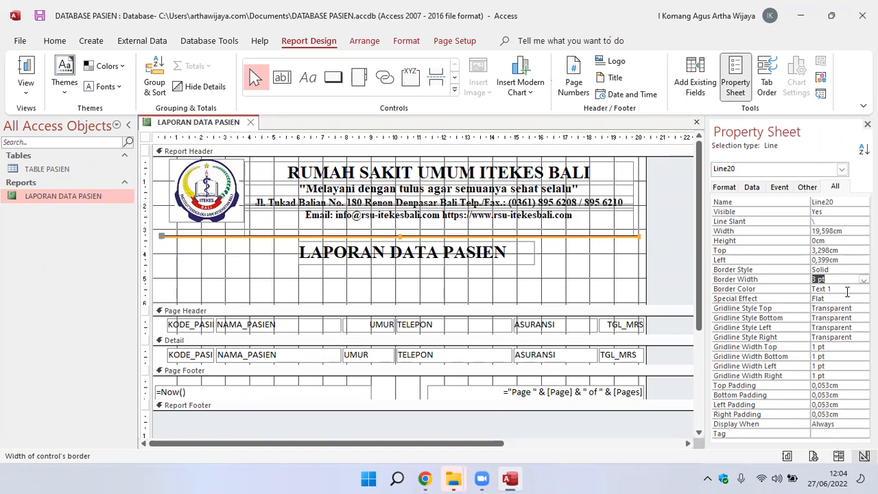
Set the line's border color to standard black, #000000.
{"action": "left_click", "coordinate": [853, 288]}
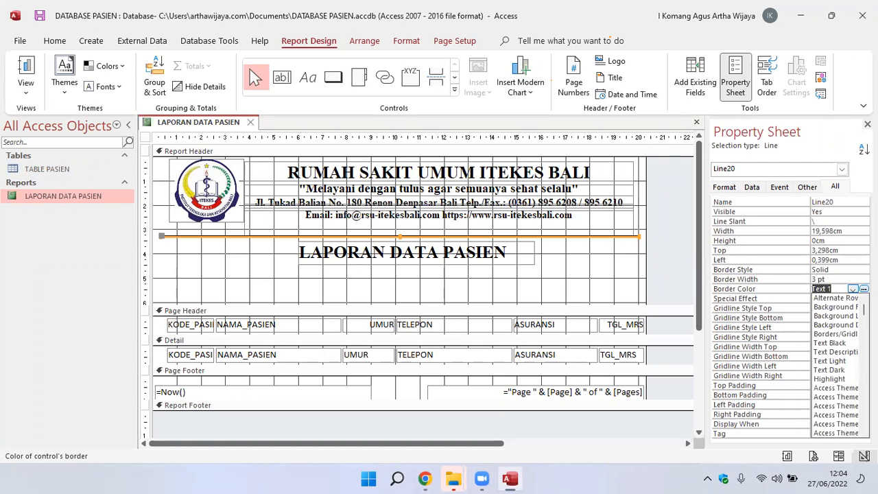
{"action": "left_click", "coordinate": [864, 289]}
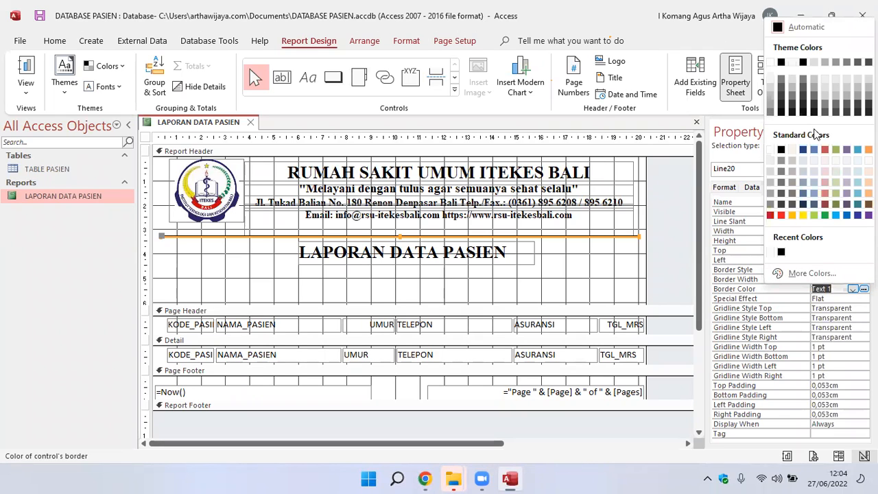
{"action": "left_click", "coordinate": [781, 150]}
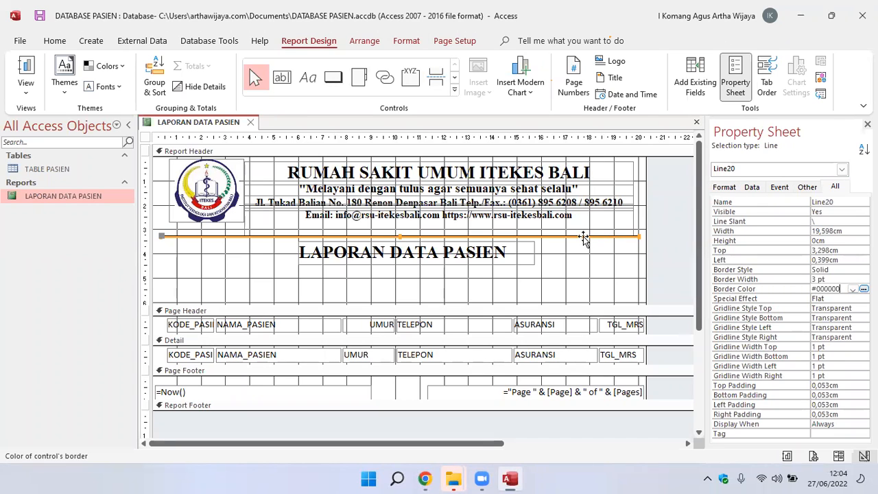
Move the line up to just beneath the letterhead's email and website text, about 2.91 cm from the header's top.
{"action": "key", "text": "Up"}
{"action": "key", "text": "Up"}
{"action": "key", "text": "Up"}
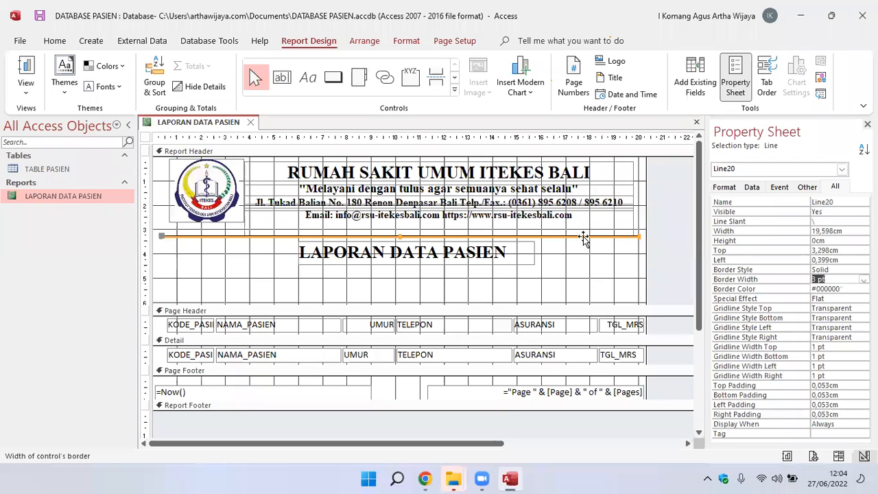
{"action": "left_click", "coordinate": [583, 236]}
{"action": "key", "text": "Up"}
{"action": "key", "text": "Up"}
{"action": "key", "text": "Up"}
{"action": "key", "text": "Up"}
{"action": "key", "text": "Up"}
{"action": "key", "text": "Up"}
{"action": "key", "text": "Up"}
{"action": "key", "text": "Up"}
{"action": "key", "text": "Up"}
{"action": "key", "text": "Up"}
{"action": "key", "text": "Up"}
{"action": "key", "text": "Up"}
{"action": "key", "text": "Up"}
{"action": "key", "text": "Up"}
{"action": "key", "text": "Up"}
{"action": "key", "text": "Up"}
{"action": "key", "text": "Up"}
{"action": "key", "text": "Up"}
{"action": "key", "text": "Up"}
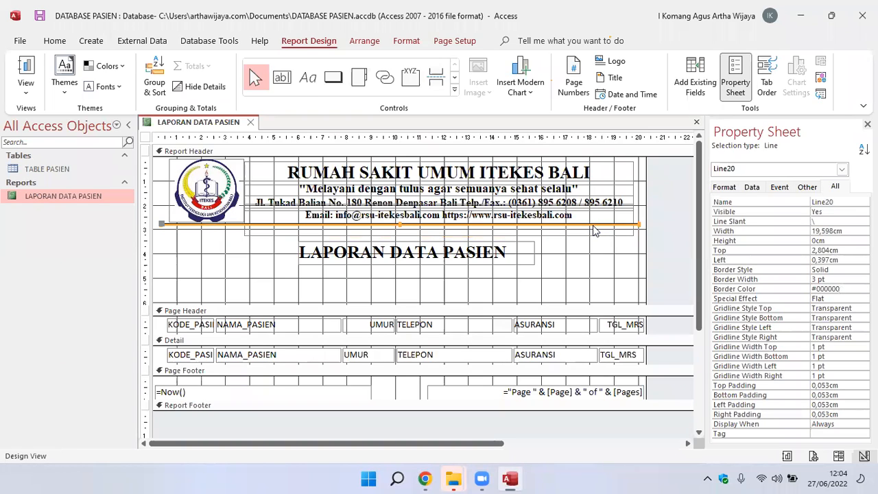
{"action": "left_click", "coordinate": [622, 266]}
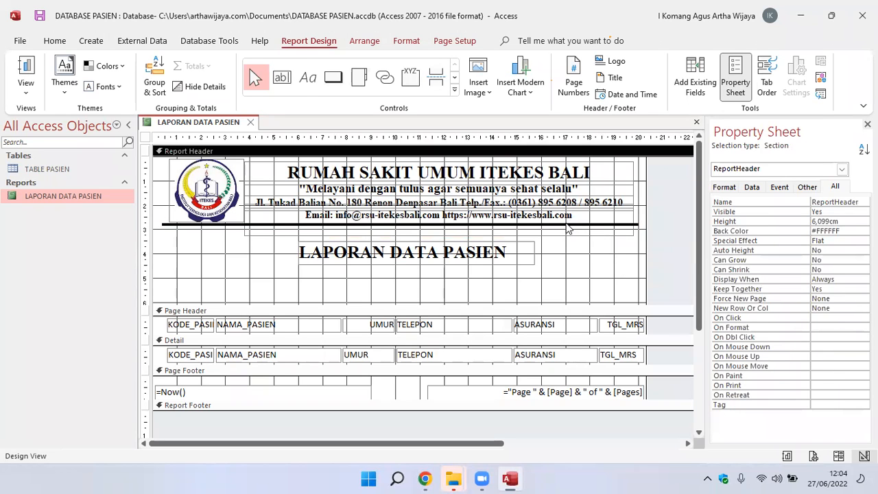
{"action": "left_click", "coordinate": [567, 226]}
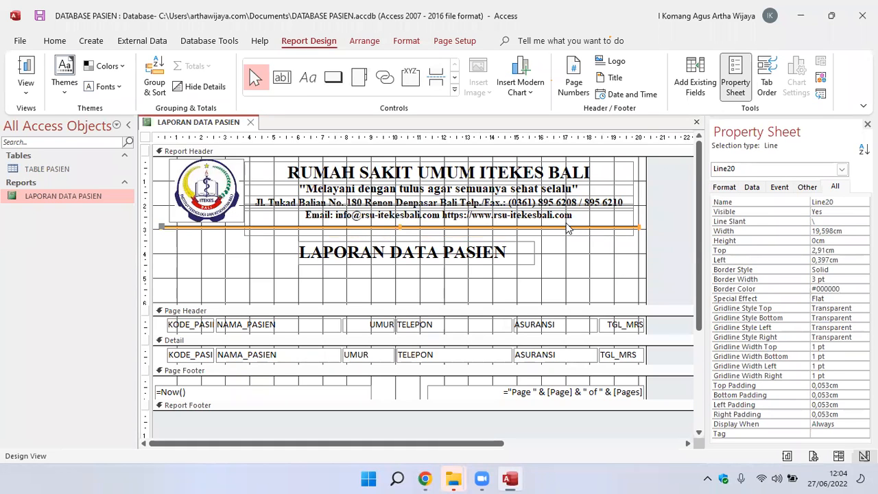
{"action": "left_click", "coordinate": [594, 268]}
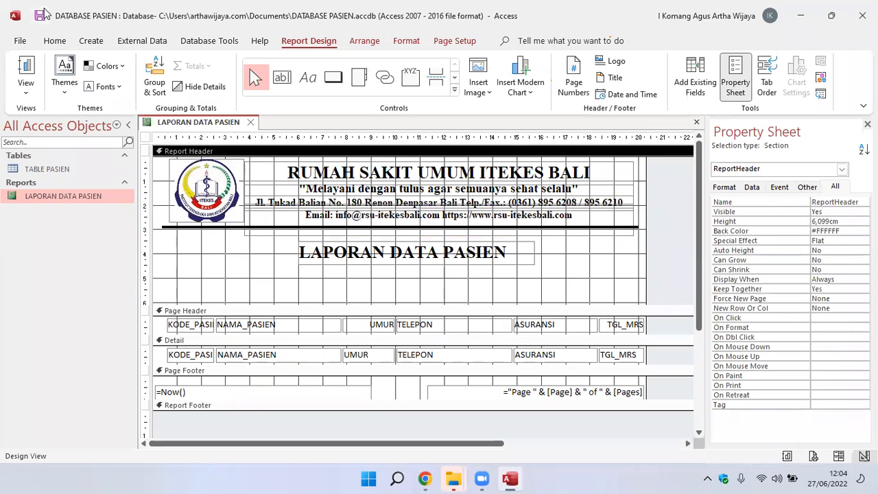
Preview the LAPORAN DATA PASIEN report in Report View, and return it to Design View.
{"action": "left_click", "coordinate": [63, 199]}
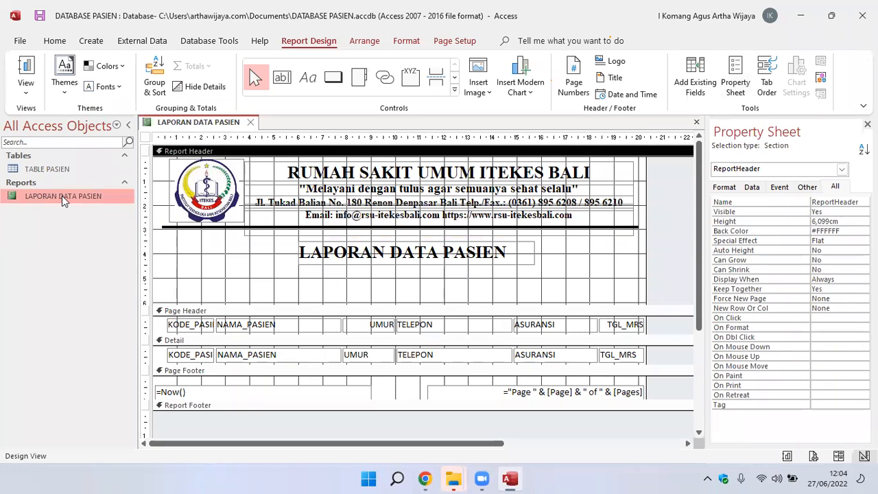
{"action": "double_click", "coordinate": [59, 196]}
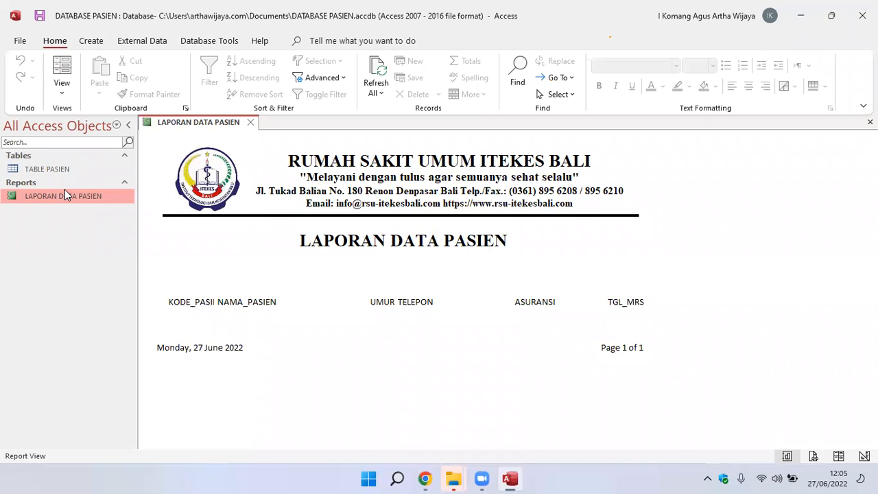
{"action": "left_click", "coordinate": [54, 197]}
{"action": "right_click", "coordinate": [54, 197]}
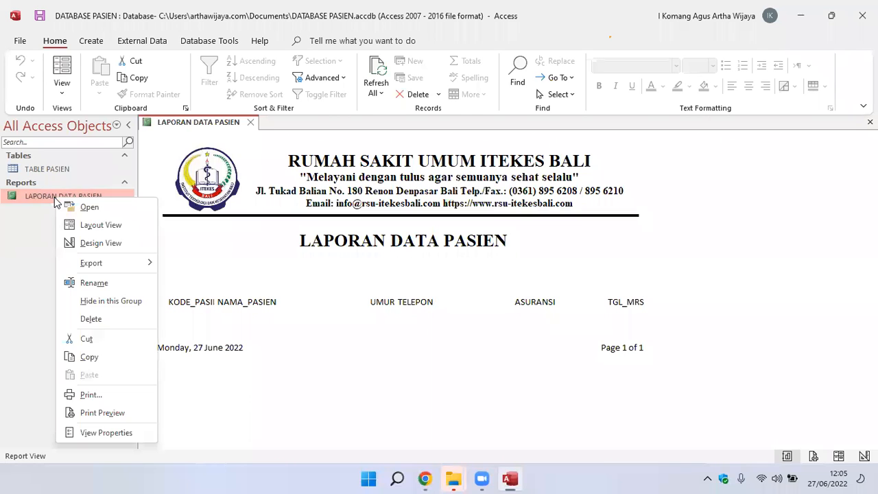
{"action": "left_click", "coordinate": [102, 246]}
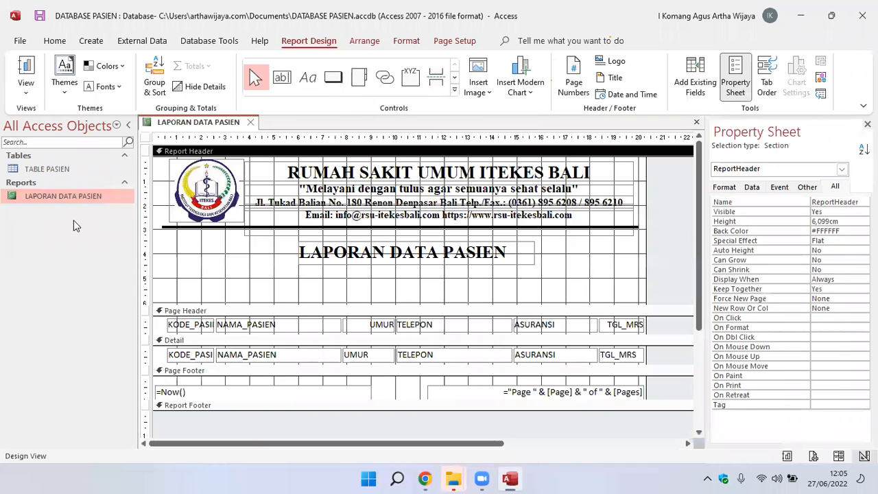
Stretch the LAPORAN DATA PASIEN title label to span the separator line, about 19.6 cm wide and 0.4 cm from the left edge.
{"action": "left_click", "coordinate": [400, 256]}
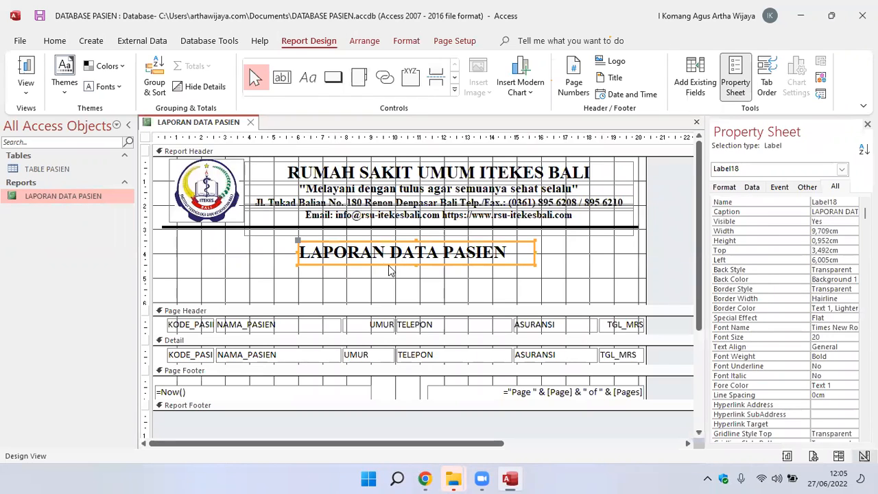
{"action": "left_click", "coordinate": [393, 260]}
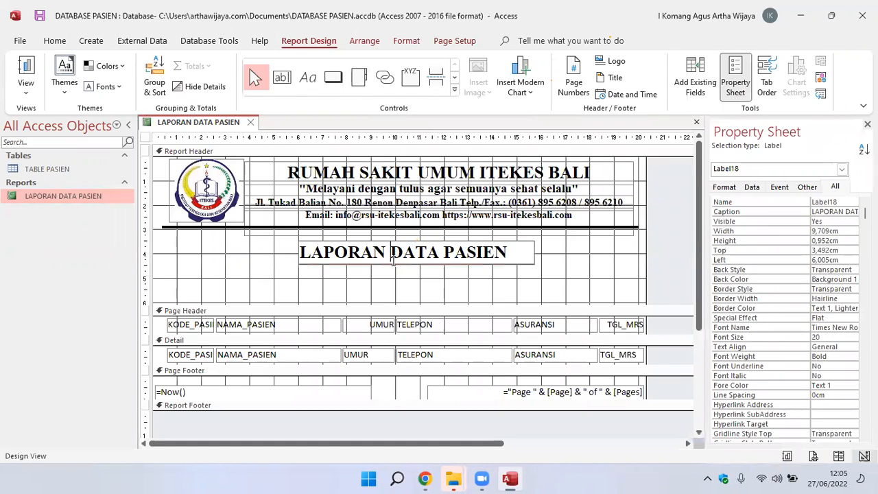
{"action": "key", "text": "Escape"}
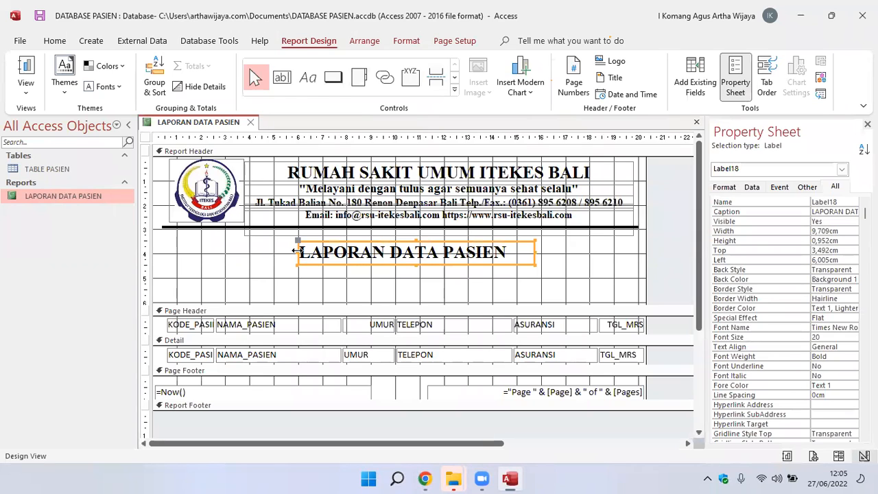
{"action": "left_click_drag", "start_coordinate": [296, 251], "coordinate": [160, 246]}
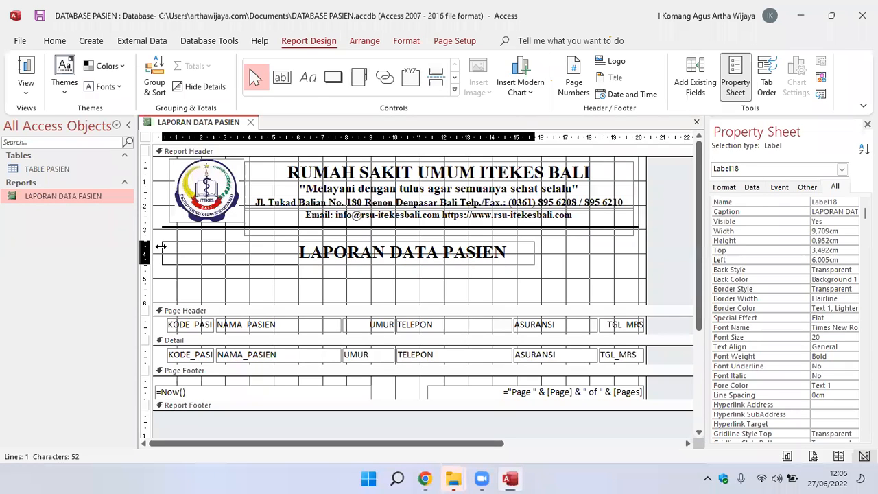
{"action": "left_click_drag", "start_coordinate": [160, 246], "coordinate": [160, 247]}
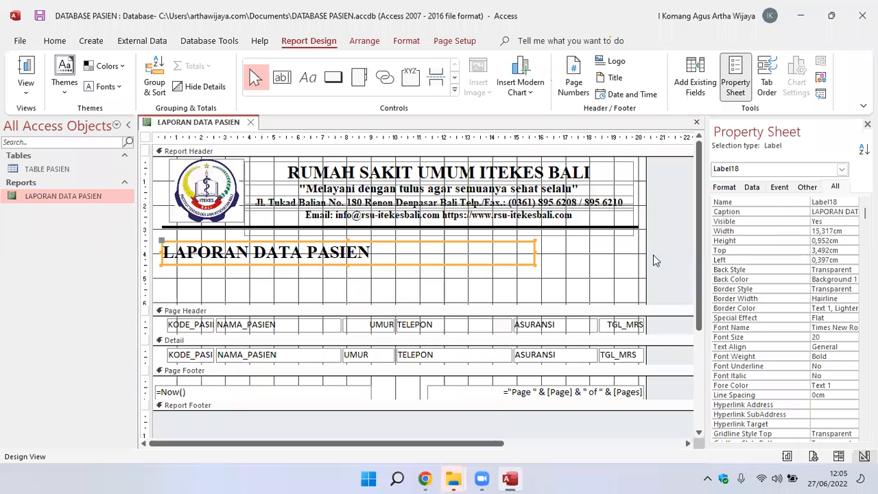
{"action": "left_click_drag", "start_coordinate": [537, 256], "coordinate": [640, 256]}
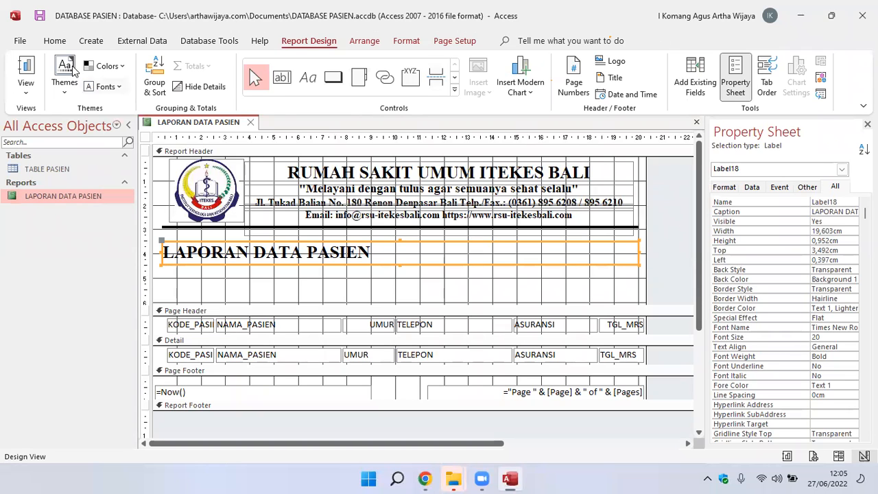
Center the LAPORAN DATA PASIEN title text within its label.
{"action": "left_click", "coordinate": [55, 41]}
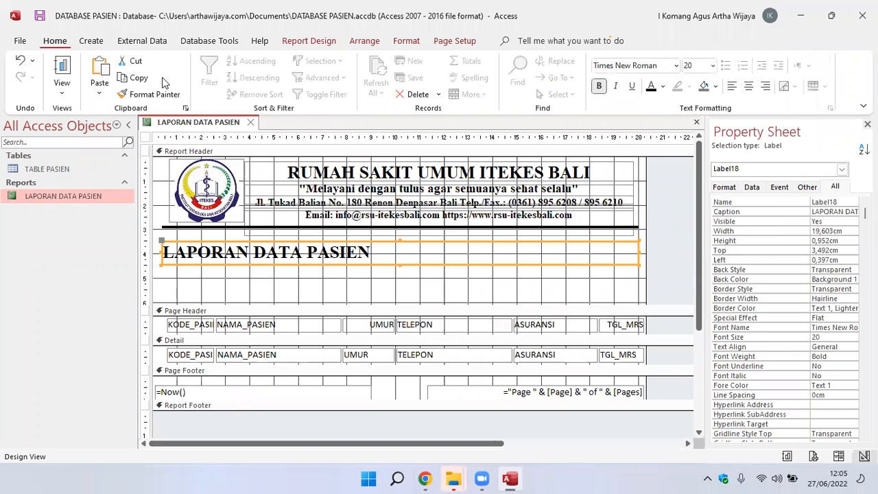
{"action": "left_click", "coordinate": [749, 87]}
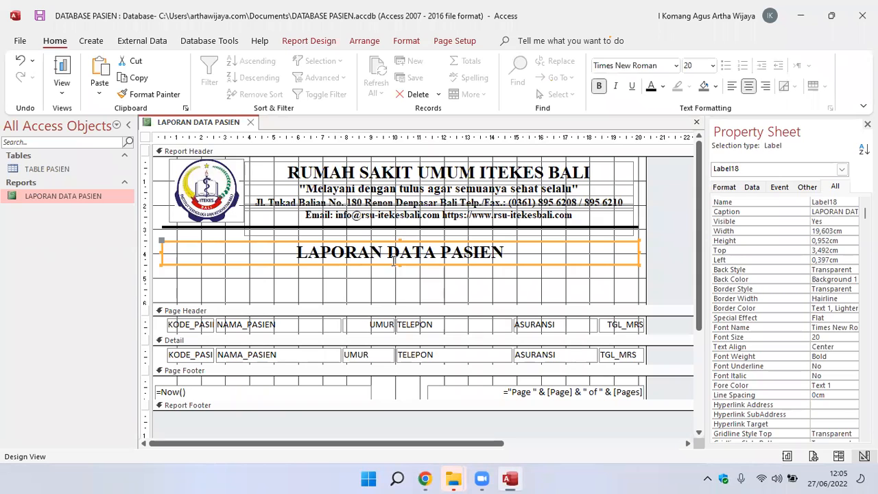
{"action": "left_click", "coordinate": [405, 293]}
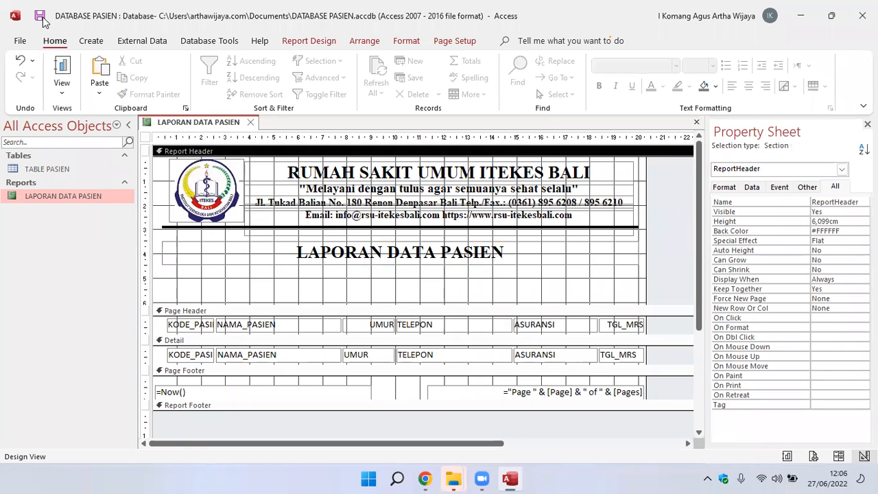
Check the title and column layout of the report in Report View and Layout View, and return to Design View.
{"action": "double_click", "coordinate": [60, 197]}
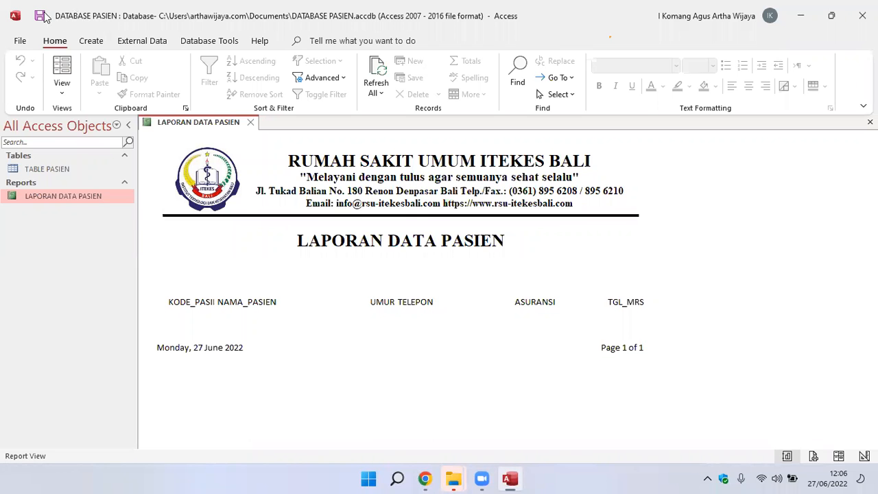
{"action": "right_click", "coordinate": [73, 195]}
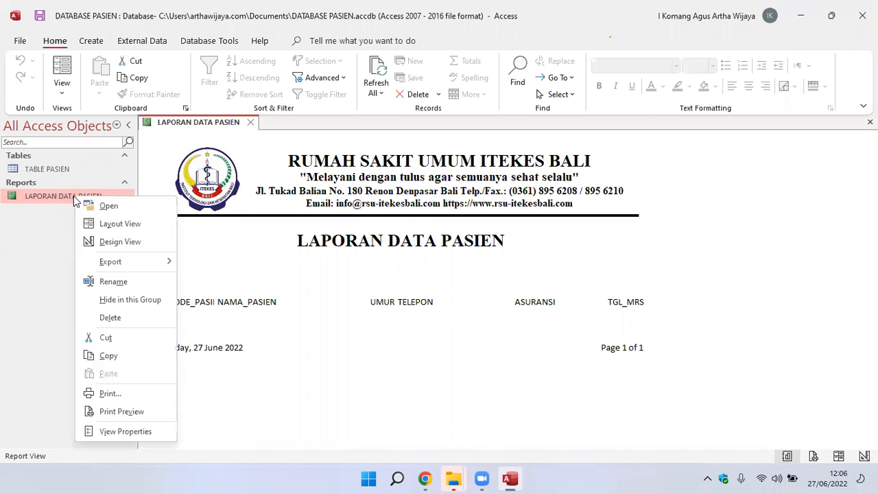
{"action": "left_click", "coordinate": [113, 242]}
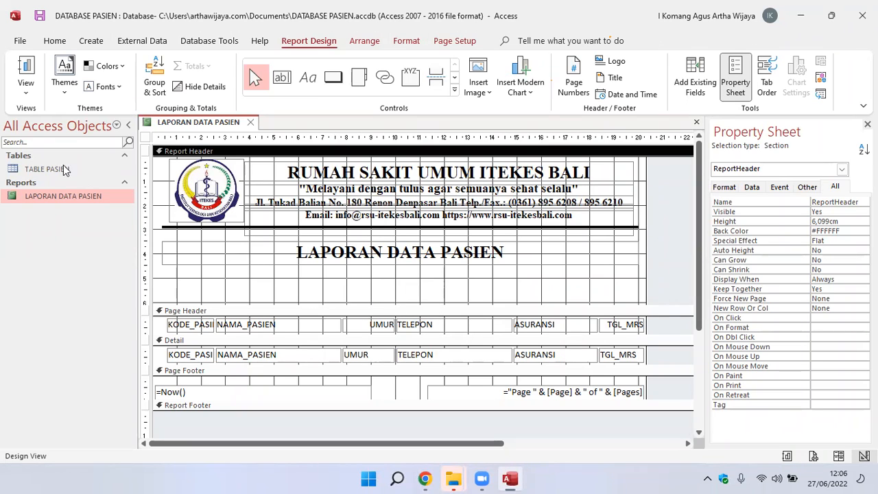
{"action": "double_click", "coordinate": [50, 199]}
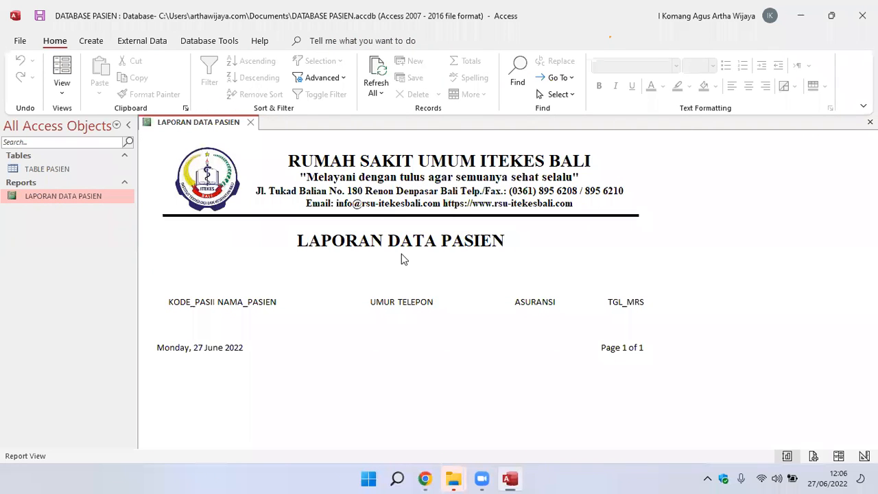
{"action": "right_click", "coordinate": [67, 198]}
{"action": "left_click", "coordinate": [93, 224]}
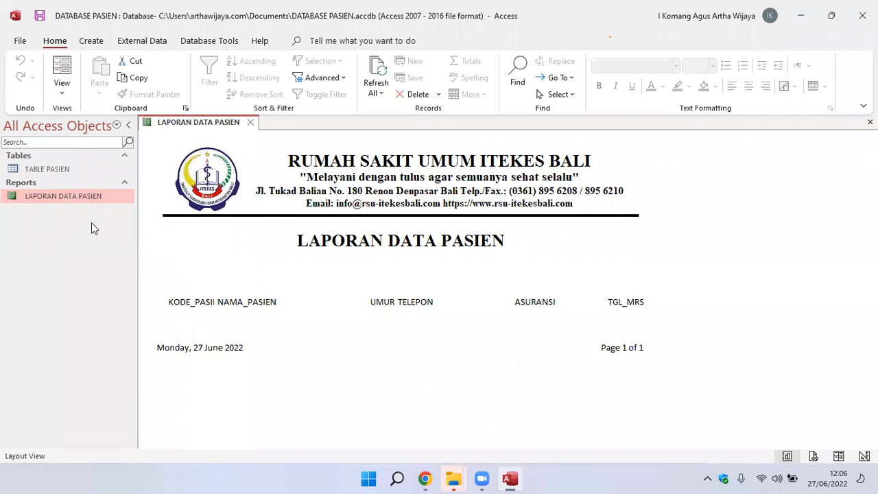
{"action": "right_click", "coordinate": [71, 195]}
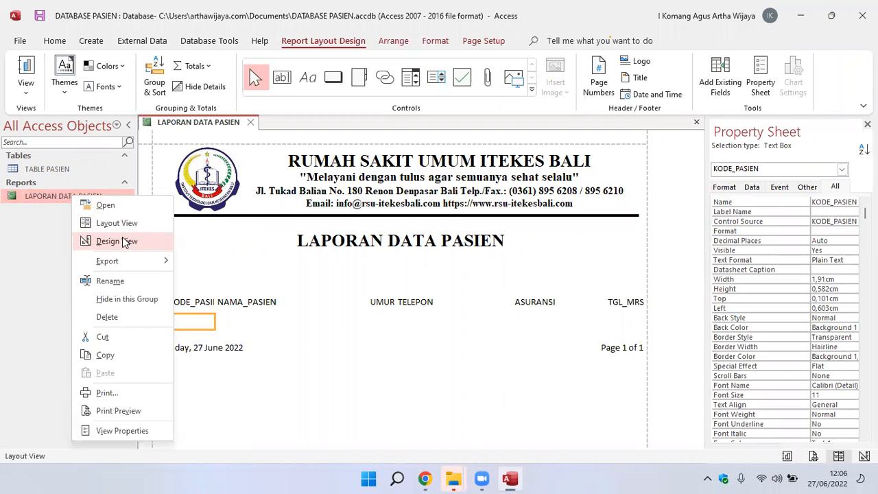
{"action": "left_click", "coordinate": [122, 236]}
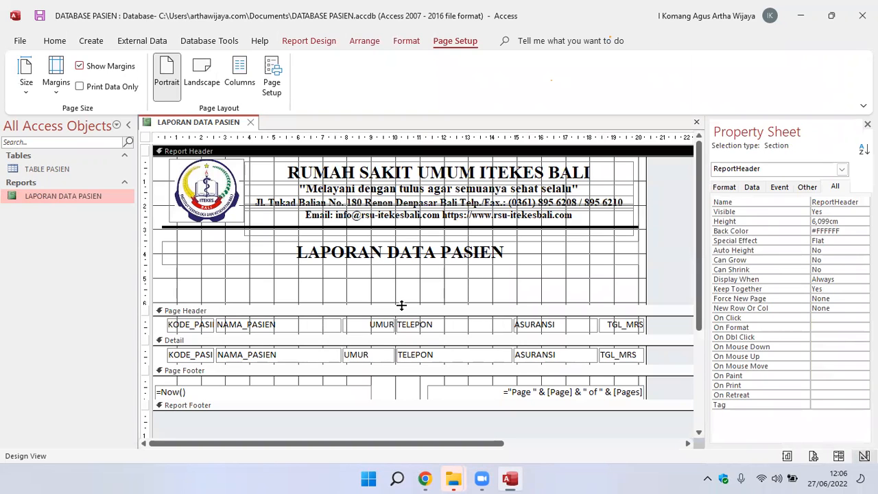
Shrink the Report Header section to about 5 cm high, closing up the empty space below the title.
{"action": "left_click_drag", "start_coordinate": [402, 305], "coordinate": [409, 277]}
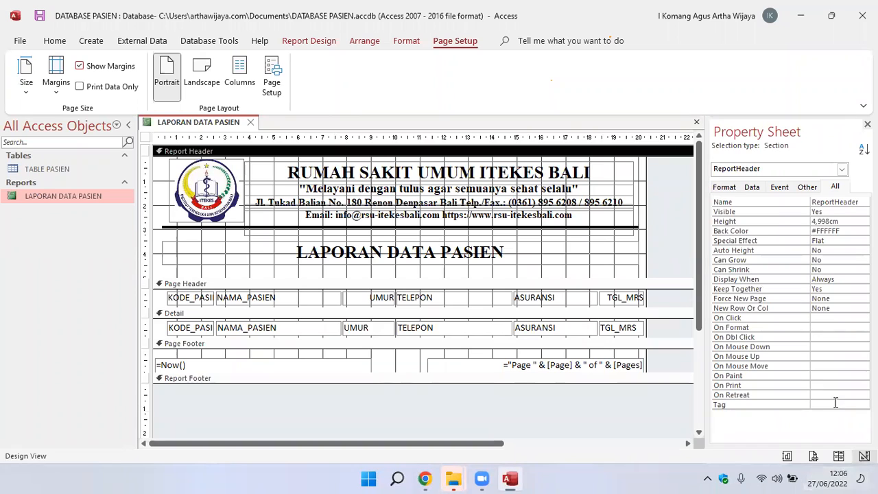
{"action": "left_click", "coordinate": [309, 41]}
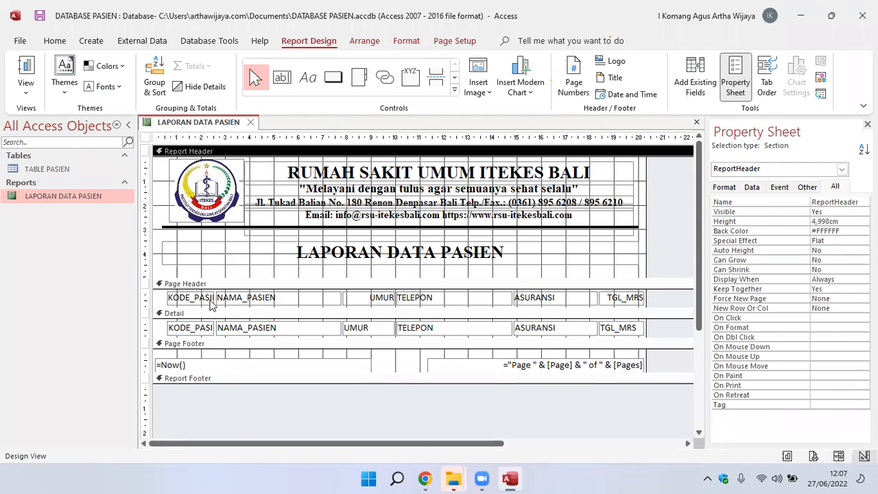
{"action": "left_click", "coordinate": [210, 300]}
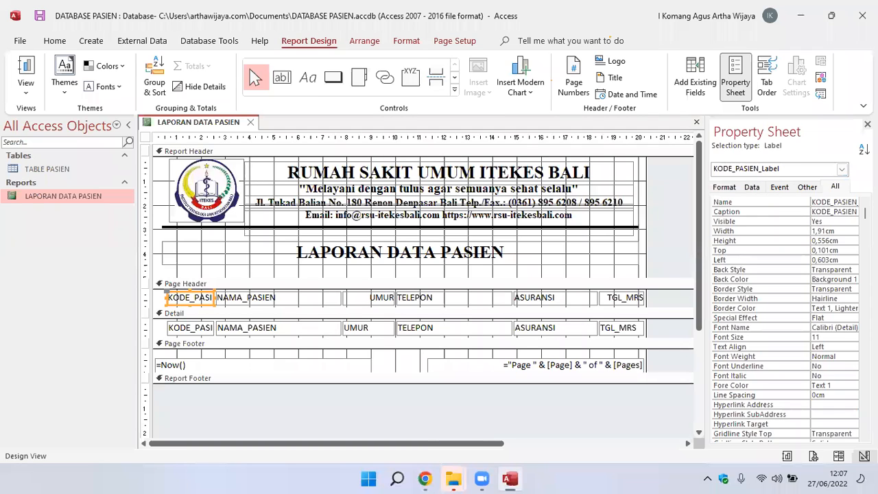
{"action": "left_click", "coordinate": [199, 273]}
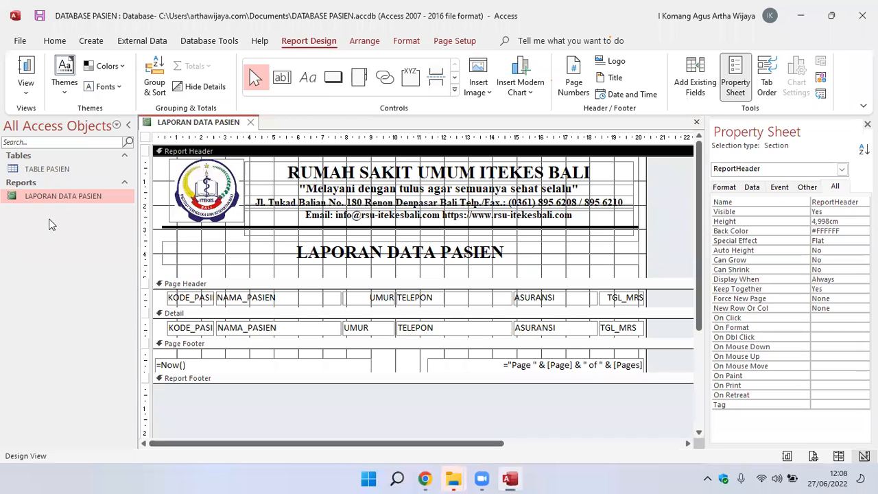
{"action": "left_click", "coordinate": [374, 46]}
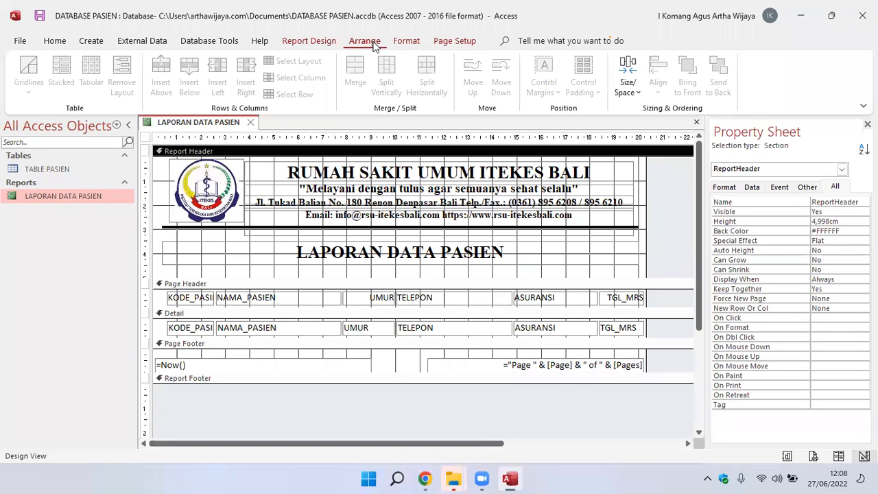
{"action": "left_click", "coordinate": [410, 42]}
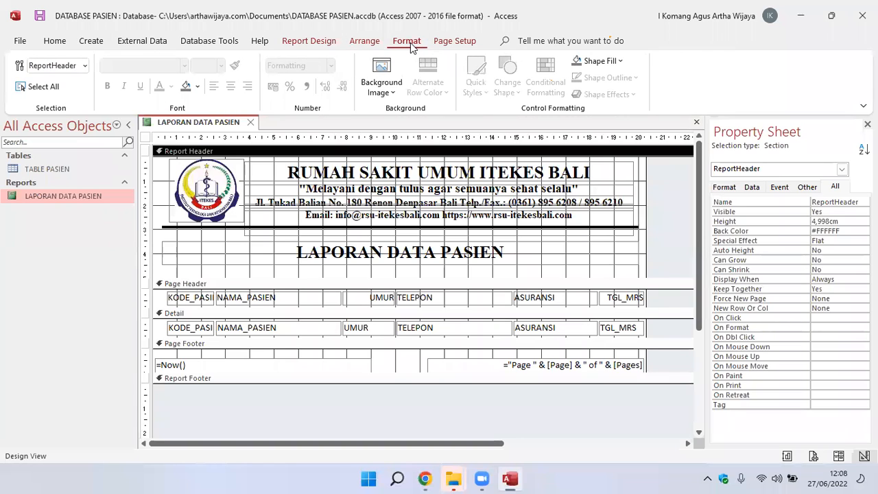
{"action": "left_click", "coordinate": [449, 44]}
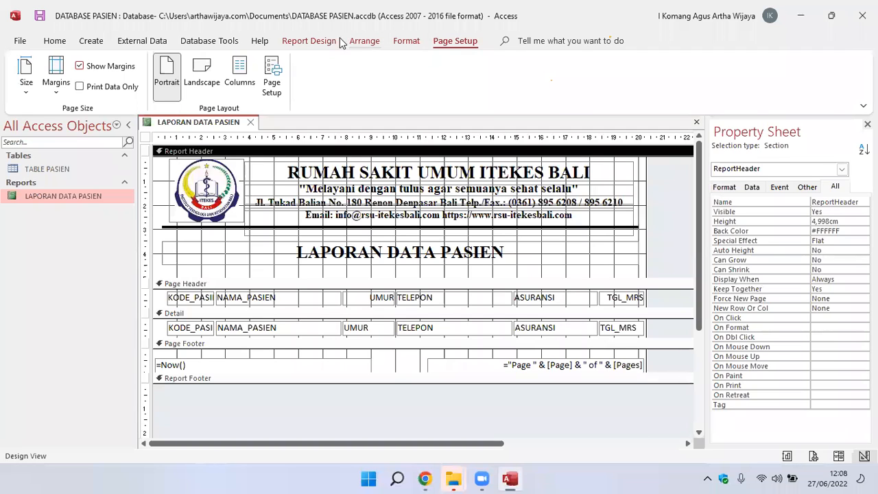
{"action": "left_click", "coordinate": [312, 42]}
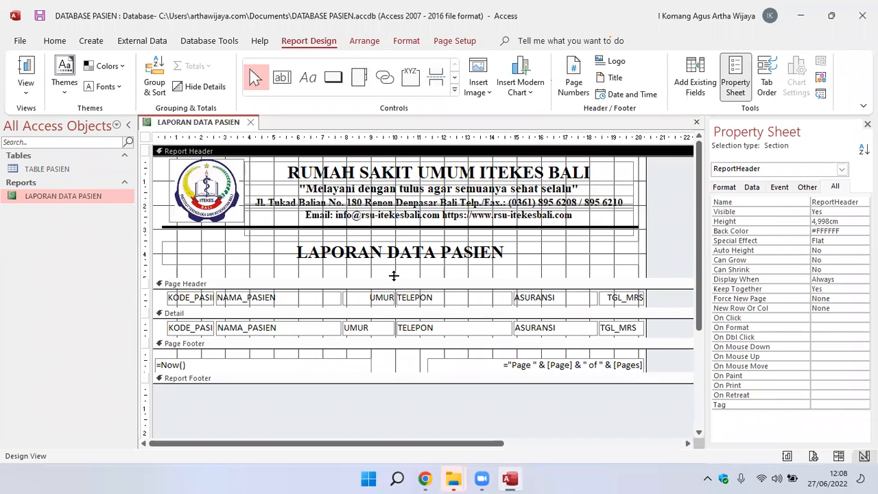
{"action": "left_click", "coordinate": [204, 302]}
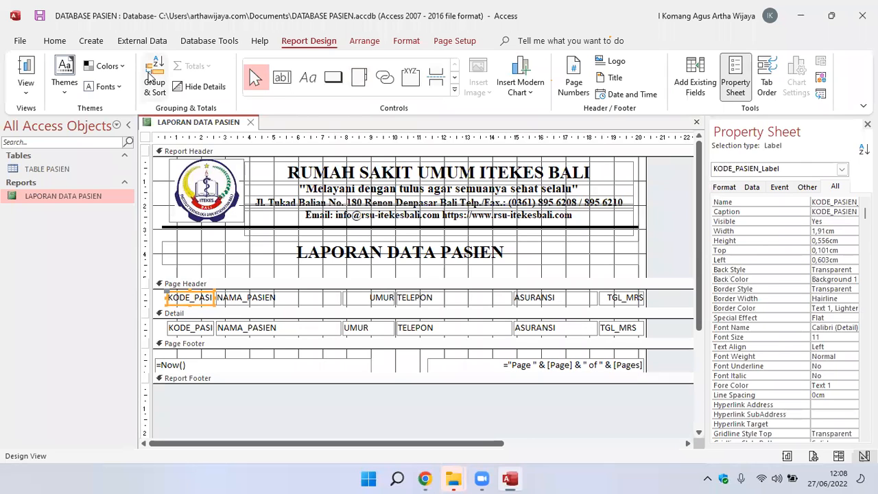
{"action": "left_click", "coordinate": [124, 68]}
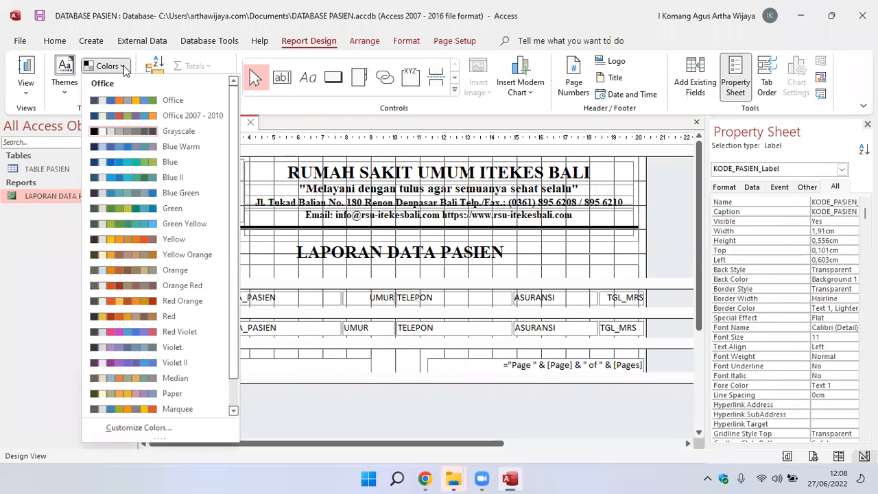
{"action": "left_click", "coordinate": [124, 67]}
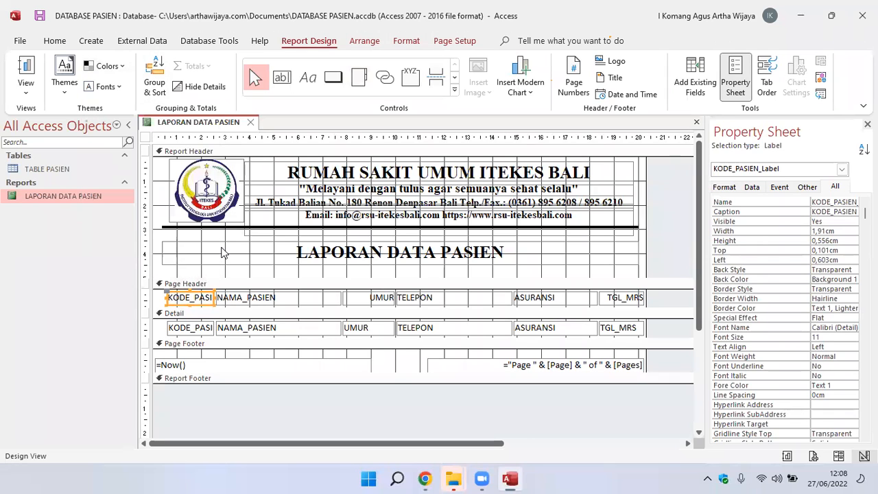
Select all six column labels in the Page Header together with the six matching fields in the Detail section.
{"action": "left_click", "coordinate": [415, 41]}
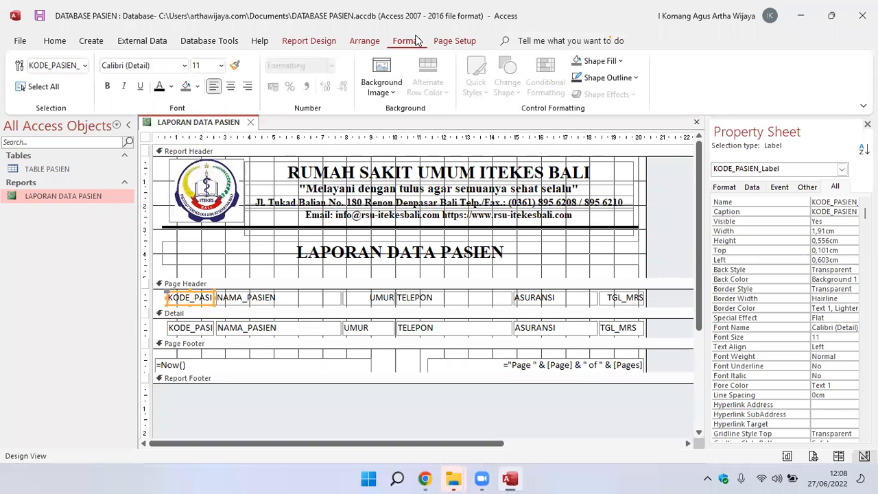
{"action": "left_click", "coordinate": [274, 255]}
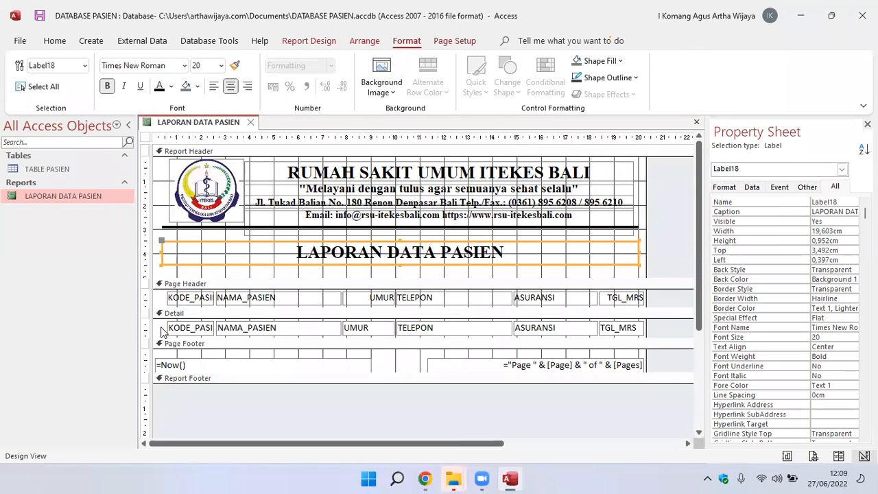
{"action": "left_click", "coordinate": [209, 277]}
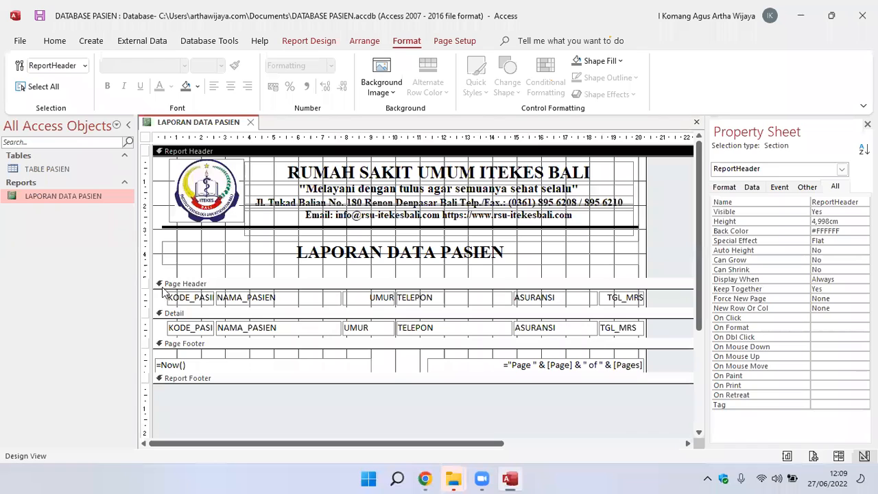
{"action": "left_click_drag", "start_coordinate": [158, 294], "coordinate": [656, 332]}
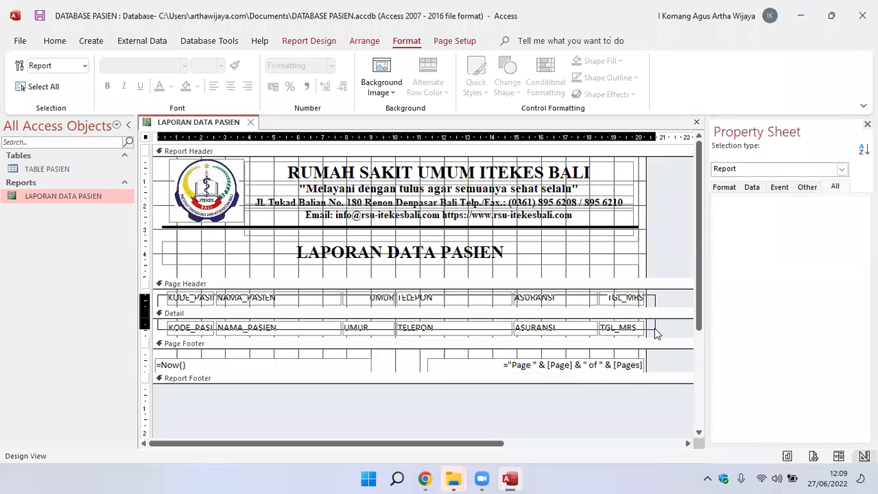
{"action": "left_click_drag", "start_coordinate": [655, 333], "coordinate": [654, 329]}
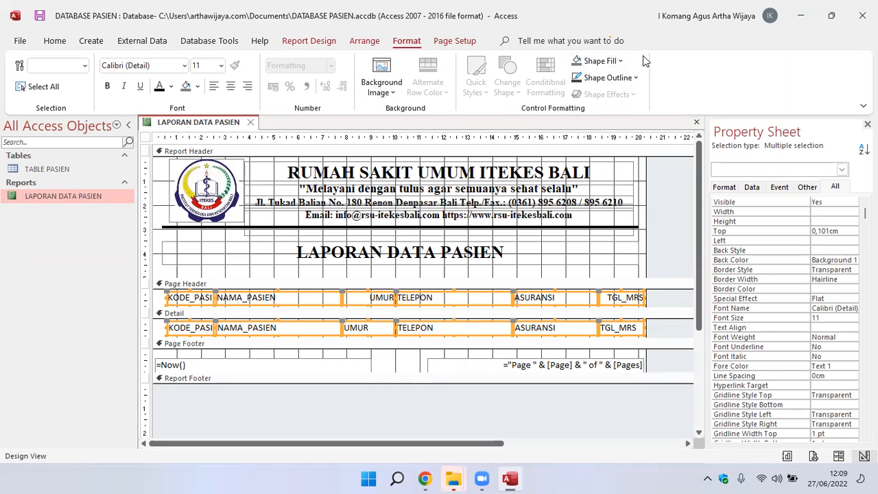
Try a black fill and a light purple fill on the selected column labels and fields.
{"action": "left_click", "coordinate": [635, 77]}
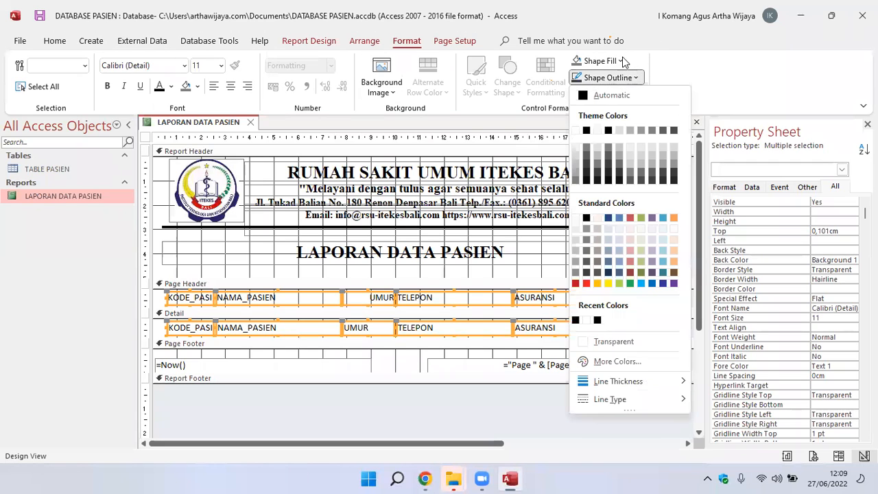
{"action": "left_click", "coordinate": [621, 62]}
{"action": "left_click", "coordinate": [621, 62]}
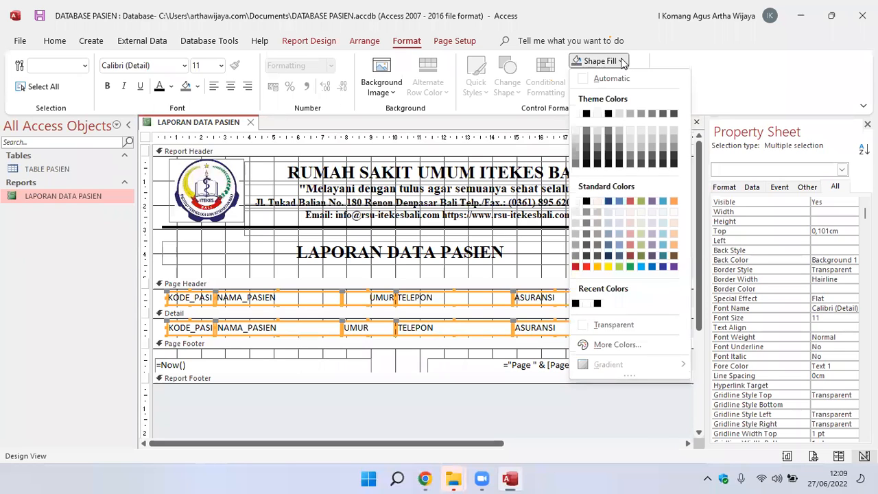
{"action": "left_click", "coordinate": [587, 114]}
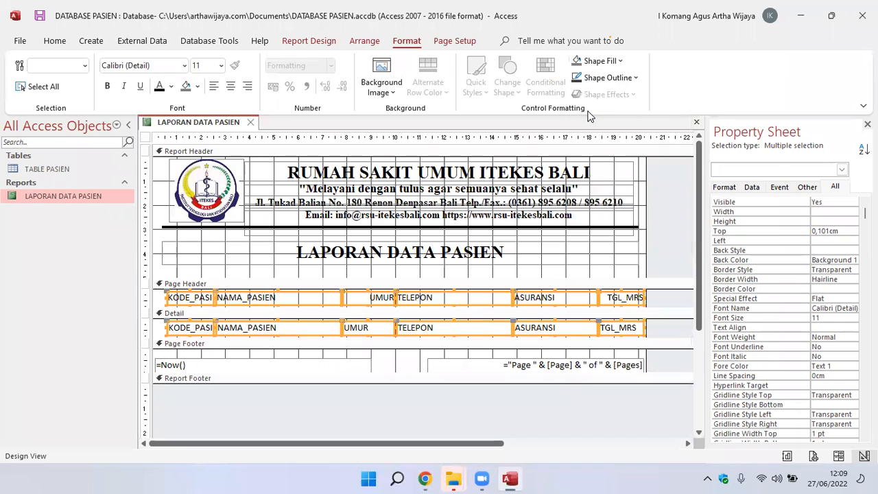
{"action": "left_click", "coordinate": [621, 62]}
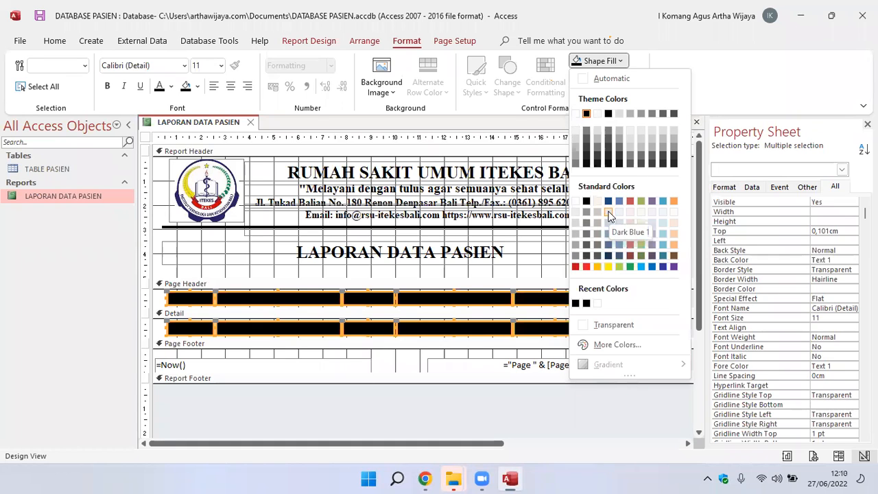
{"action": "left_click", "coordinate": [652, 214]}
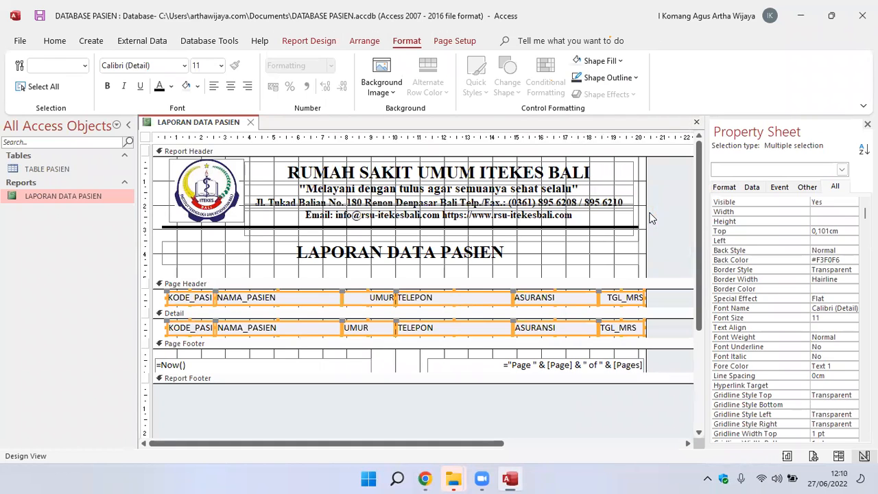
Give the selected column labels and fields a white Background 1 fill and a solid black Text 1 outline.
{"action": "left_click", "coordinate": [616, 62]}
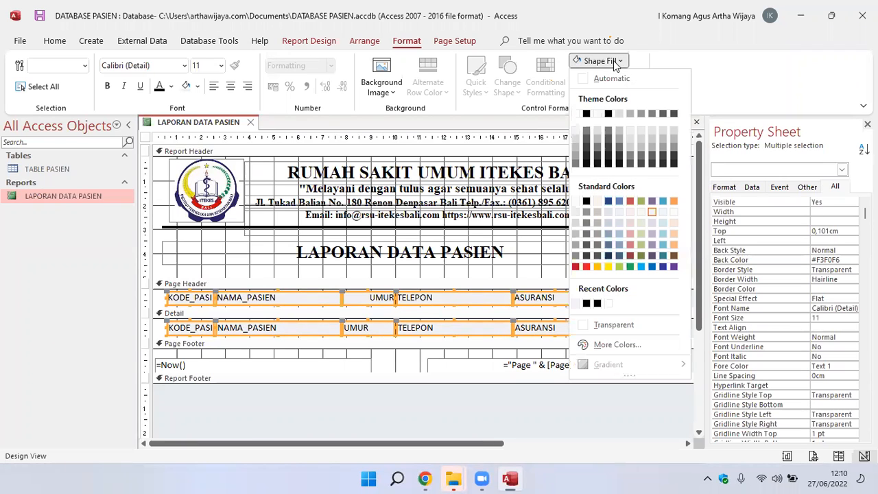
{"action": "left_click", "coordinate": [576, 114]}
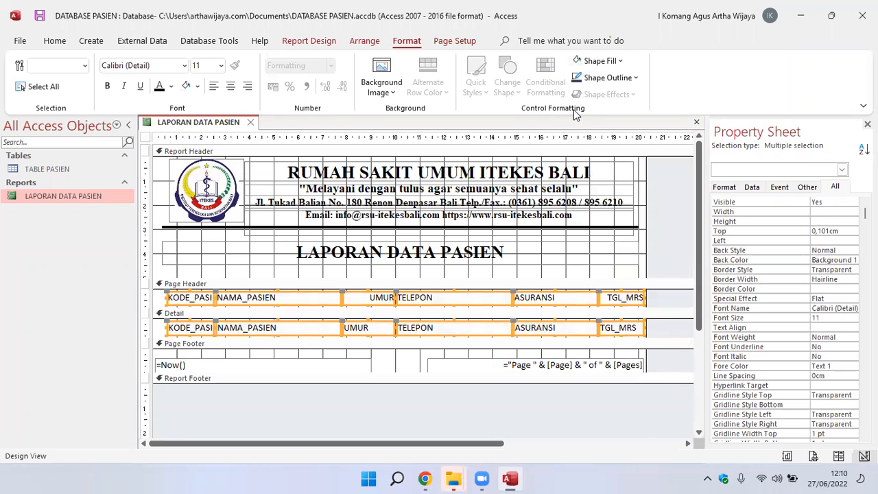
{"action": "left_click", "coordinate": [636, 78]}
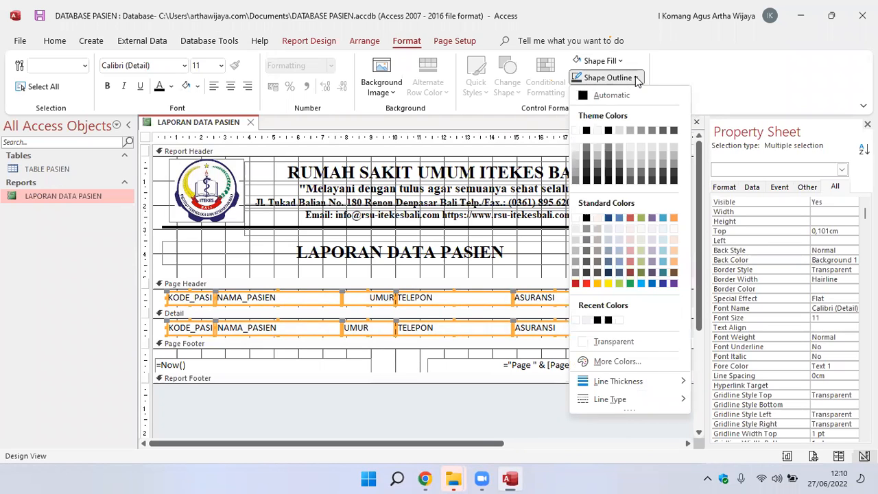
{"action": "left_click", "coordinate": [587, 131]}
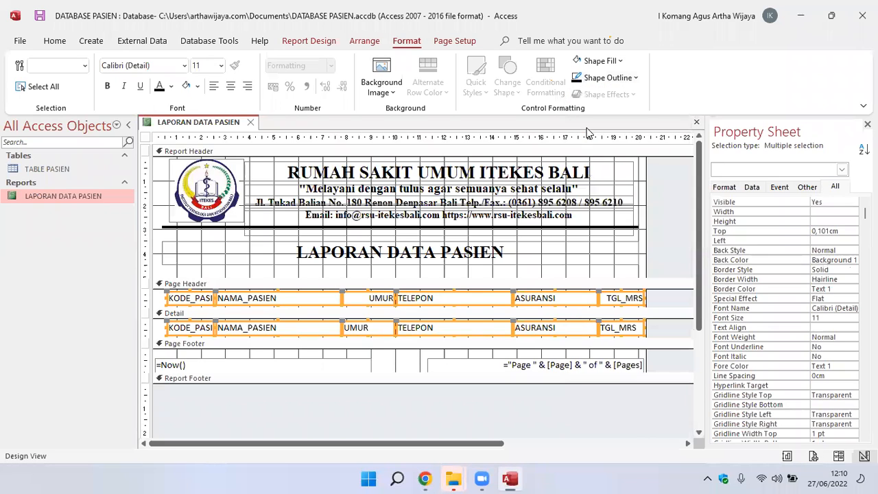
{"action": "left_click", "coordinate": [633, 254]}
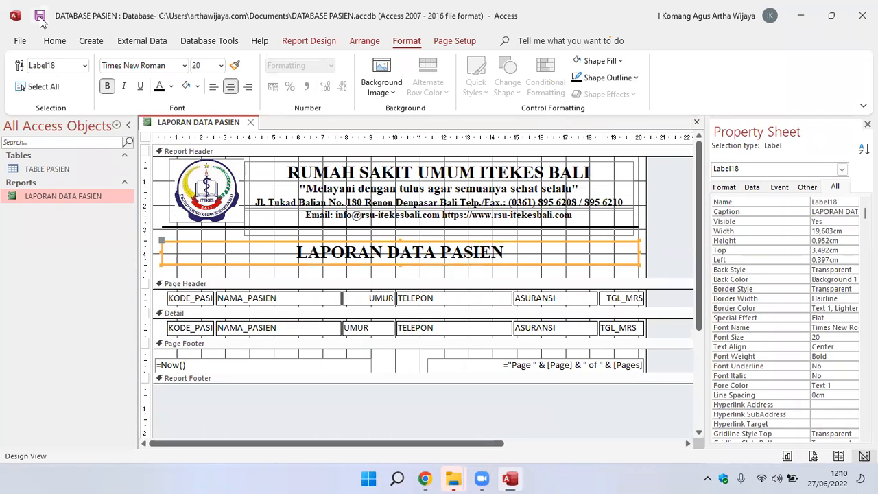
Check the bordered column headings and data row in Report View, and return to Design View.
{"action": "double_click", "coordinate": [59, 199]}
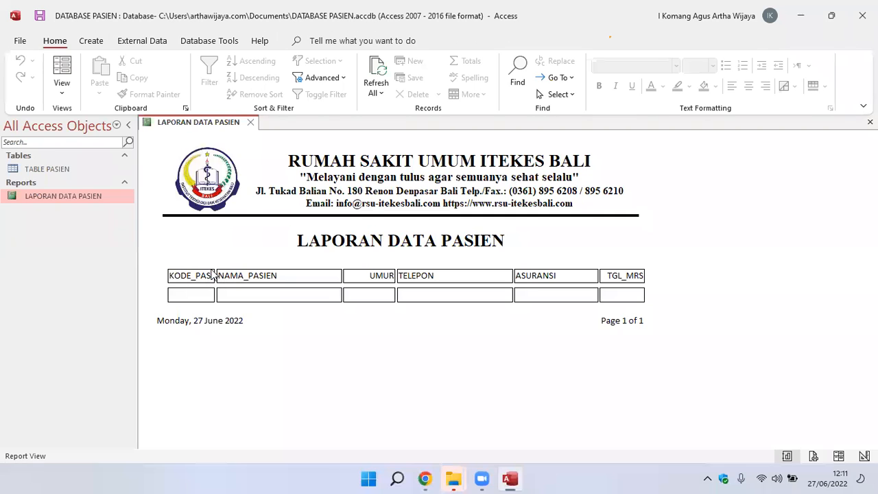
{"action": "left_click", "coordinate": [48, 197]}
{"action": "right_click", "coordinate": [46, 197]}
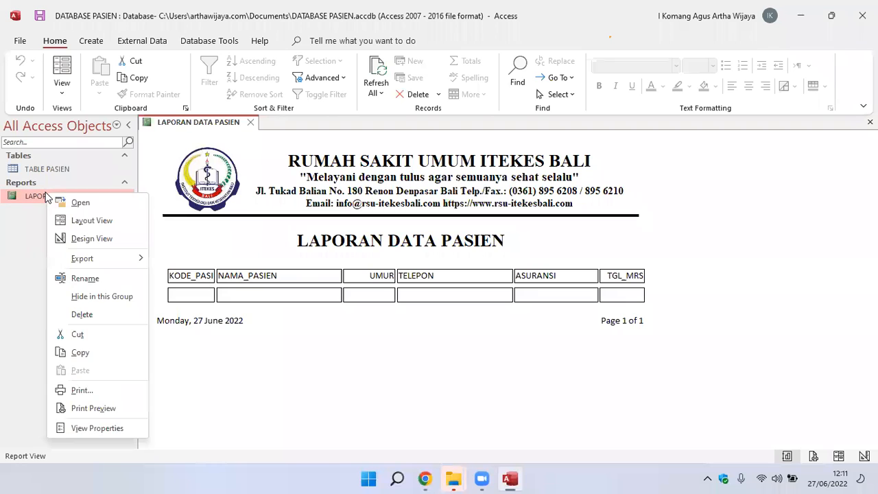
{"action": "left_click", "coordinate": [75, 239]}
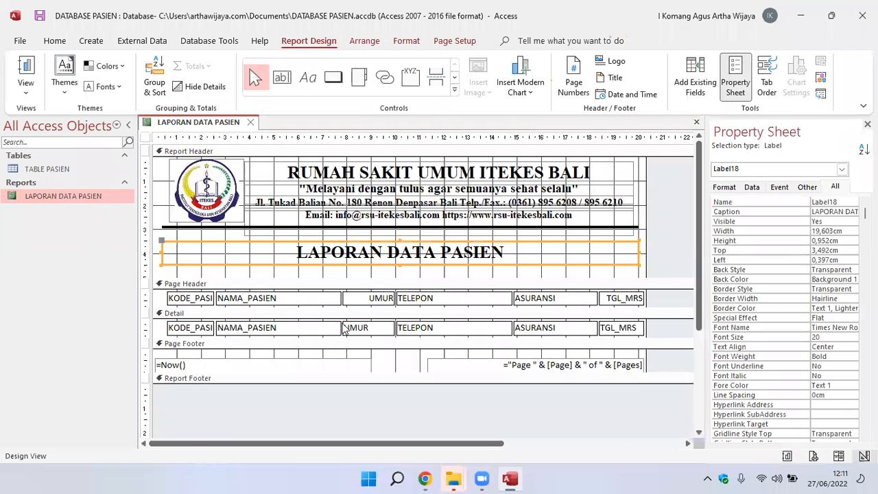
{"action": "left_click", "coordinate": [201, 298]}
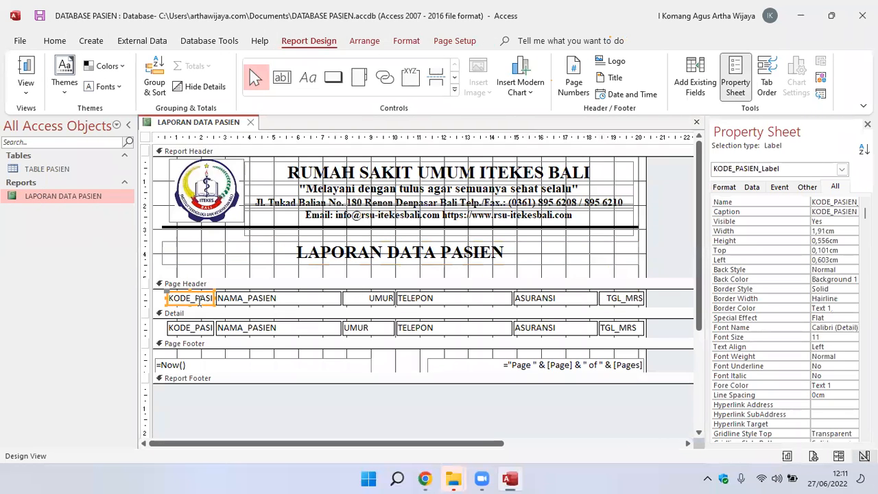
{"action": "left_click_drag", "start_coordinate": [214, 303], "coordinate": [223, 306]}
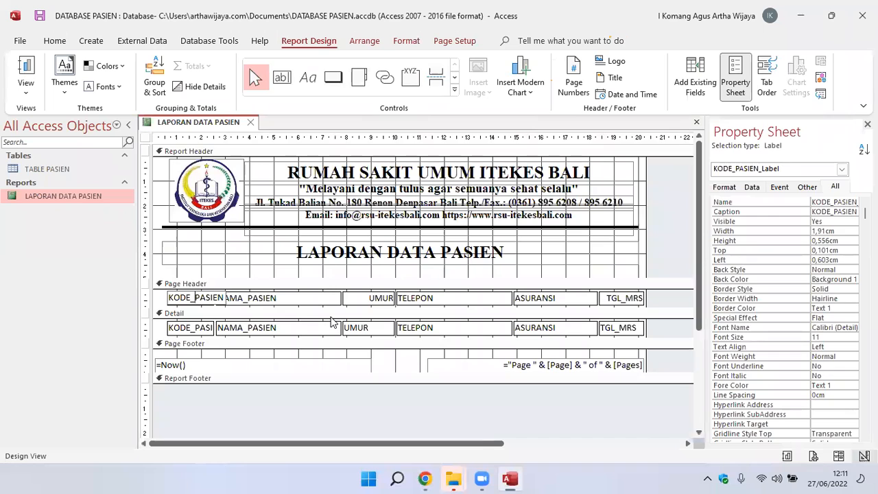
{"action": "key", "text": "ctrl+z"}
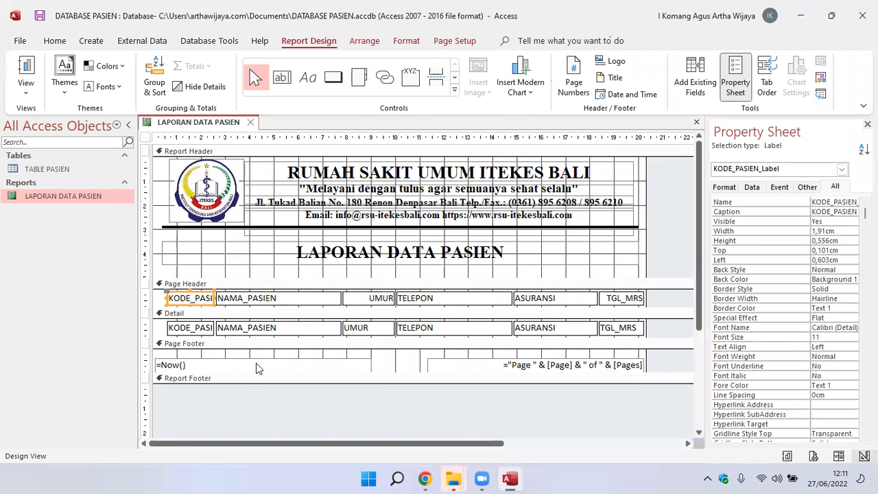
{"action": "left_click", "coordinate": [261, 404]}
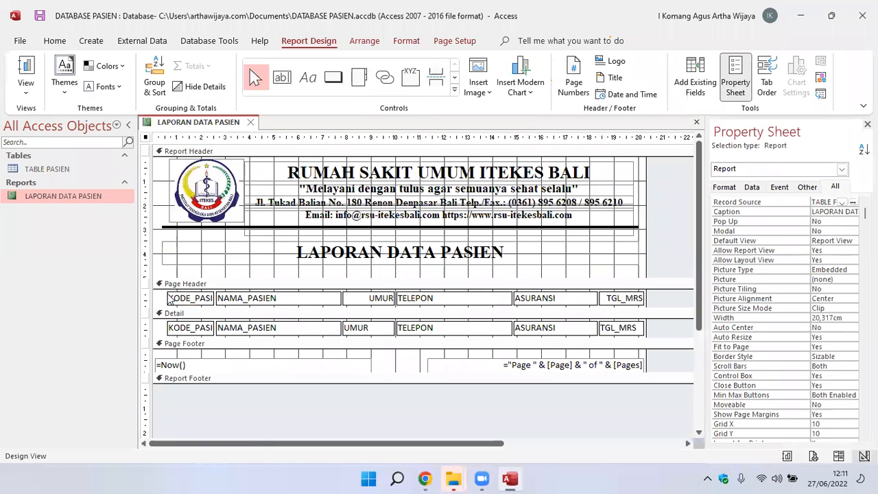
{"action": "left_click_drag", "start_coordinate": [164, 303], "coordinate": [646, 298]}
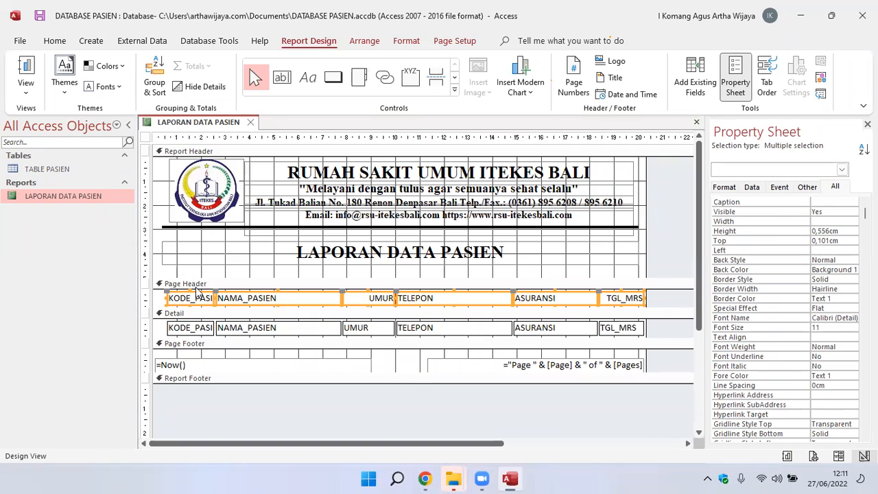
{"action": "left_click", "coordinate": [198, 261]}
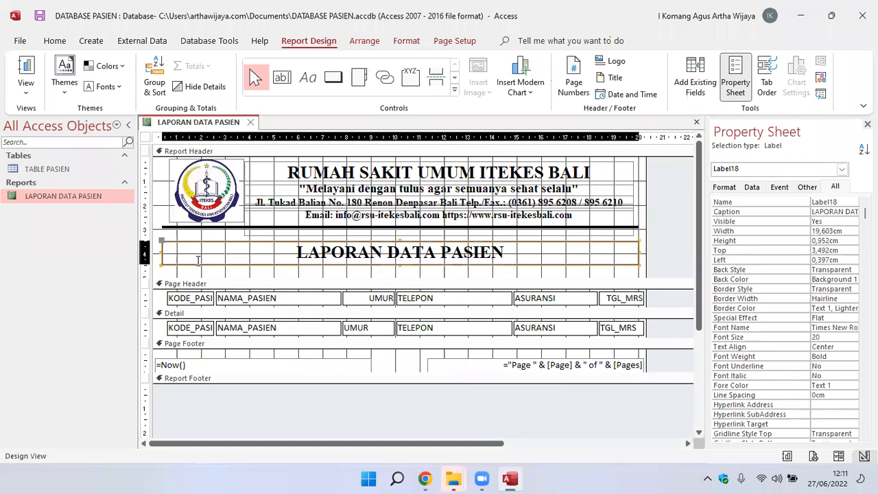
Change the caption of the first Page Header column label to KODE PASIEN, replacing the underscore with a space.
{"action": "left_click", "coordinate": [189, 298]}
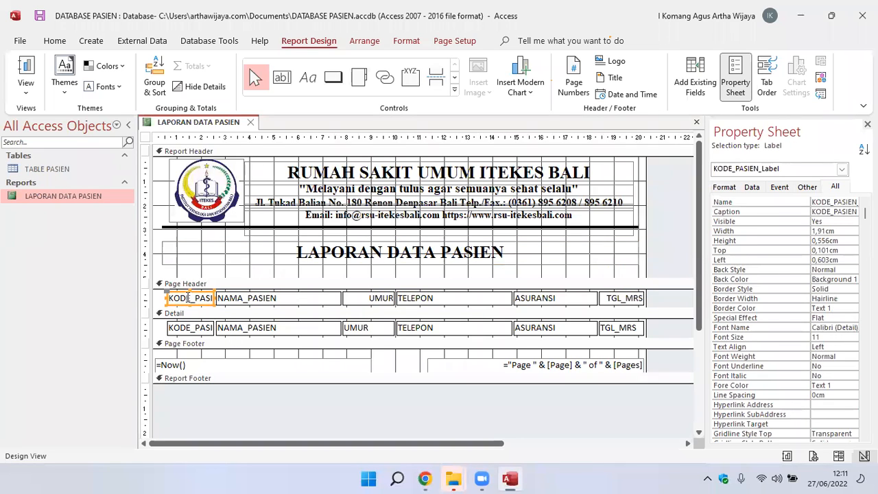
{"action": "left_click", "coordinate": [197, 299]}
{"action": "key", "text": "BackSpace"}
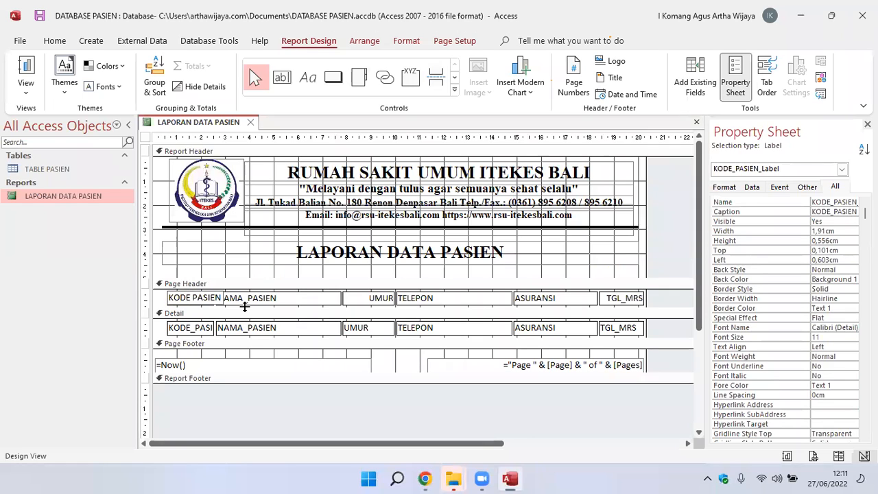
{"action": "key", "text": "Return"}
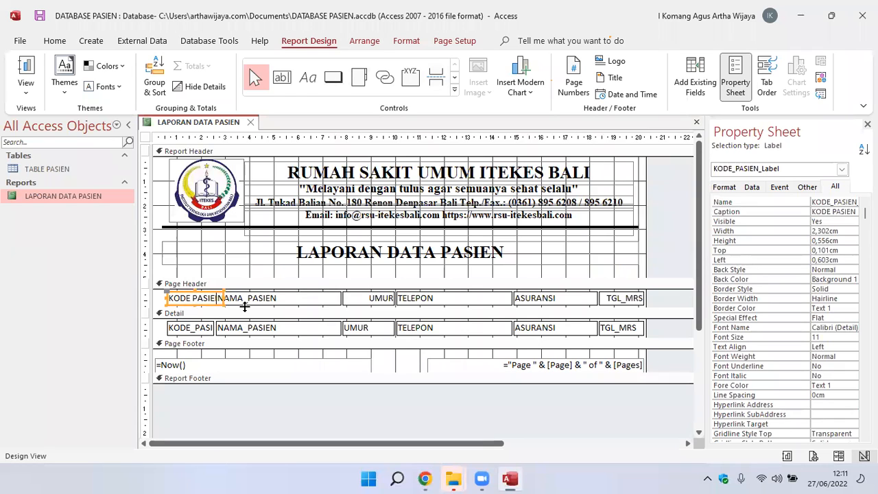
Narrow the NAMA_PASIEN label in the Page Header to about 4.8 cm, starting about 2.9 cm from the left edge.
{"action": "left_click", "coordinate": [260, 299]}
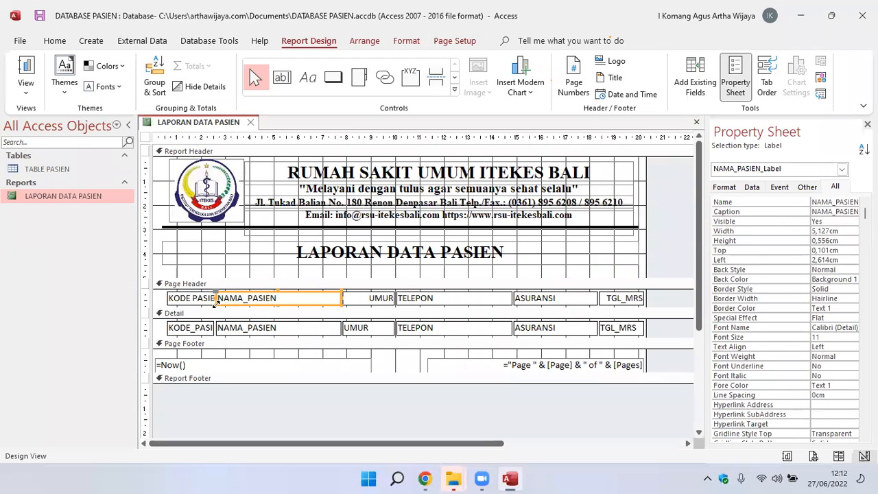
{"action": "left_click_drag", "start_coordinate": [216, 298], "coordinate": [219, 297]}
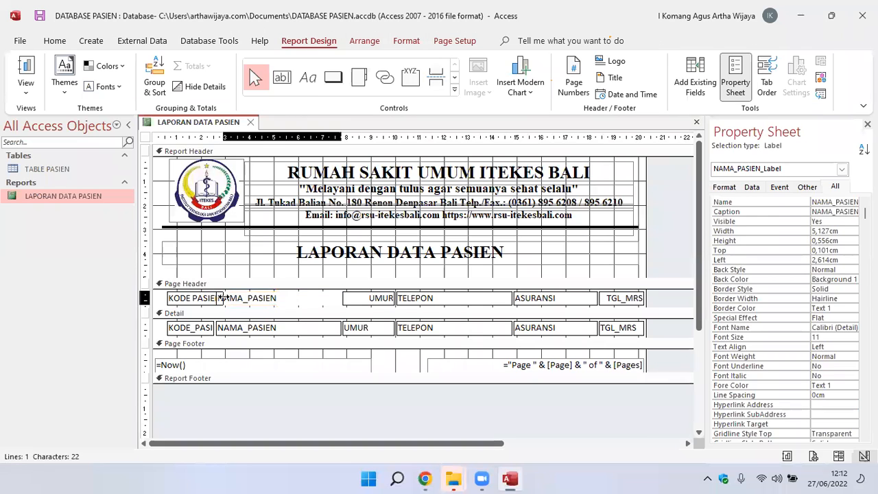
{"action": "left_click_drag", "start_coordinate": [223, 297], "coordinate": [229, 298]}
{"action": "left_click", "coordinate": [242, 276]}
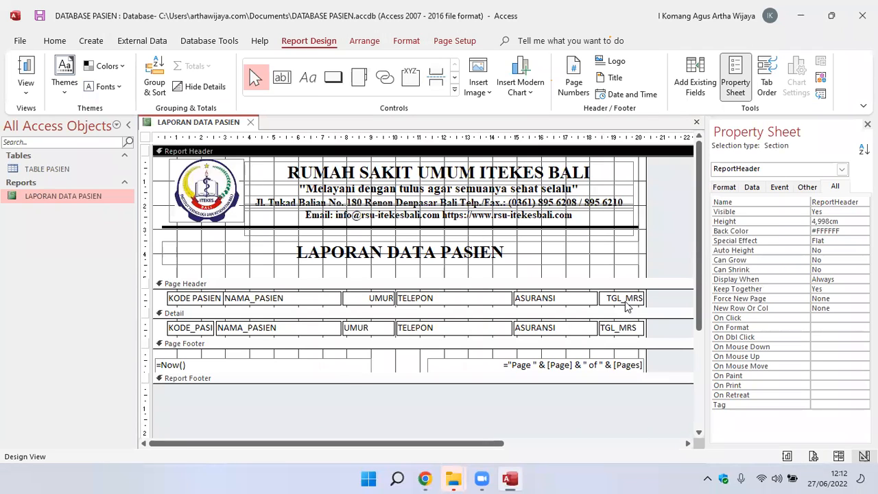
Resize the TELEPON, ASURANSI and TGL_MRS labels in the Page Header, making TELEPON narrower and TGL_MRS about 2.5 cm wide.
{"action": "left_click", "coordinate": [470, 297]}
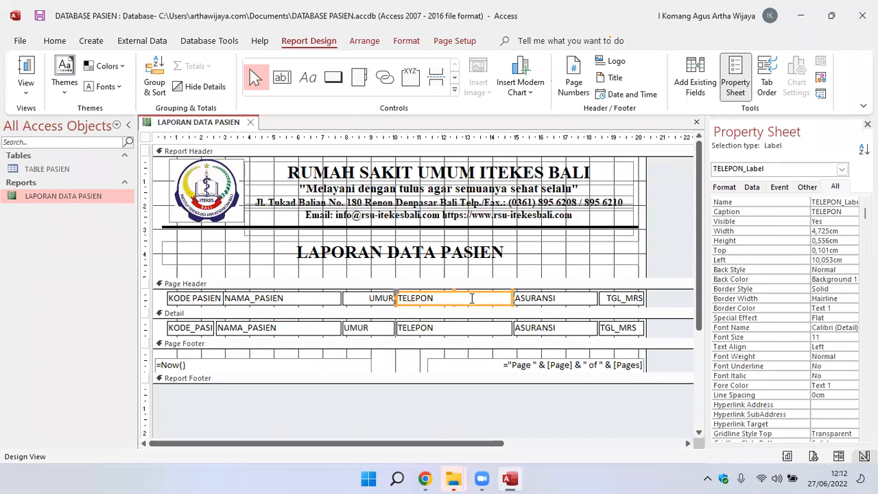
{"action": "mouse_move", "coordinate": [511, 299]}
{"action": "left_mouse_down"}
{"action": "mouse_move", "coordinate": [491, 301]}
{"action": "mouse_move", "coordinate": [523, 299]}
{"action": "mouse_move", "coordinate": [514, 297]}
{"action": "left_mouse_up"}
{"action": "left_click", "coordinate": [528, 300]}
{"action": "left_click", "coordinate": [602, 298]}
{"action": "left_click_drag", "start_coordinate": [598, 297], "coordinate": [583, 298]}
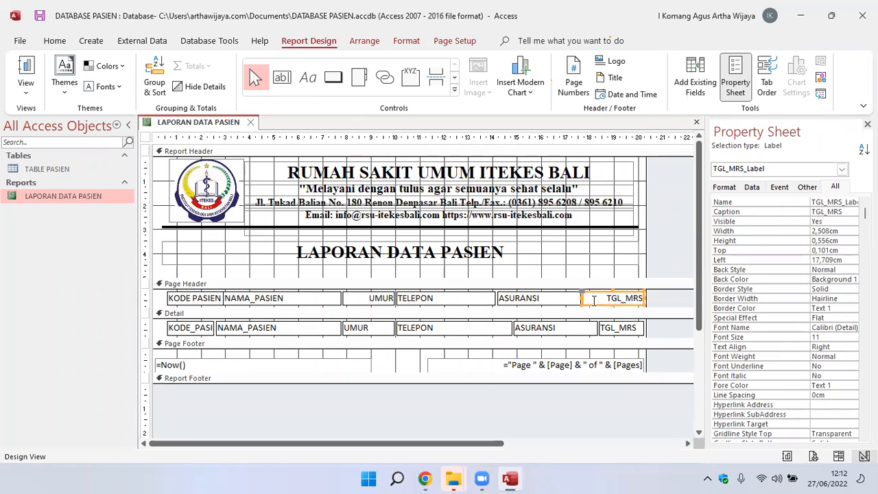
Change the caption of the TGL_MRS column label in the Page Header to TANGGAL MRS.
{"action": "left_click", "coordinate": [625, 300]}
{"action": "key", "text": "BackSpace"}
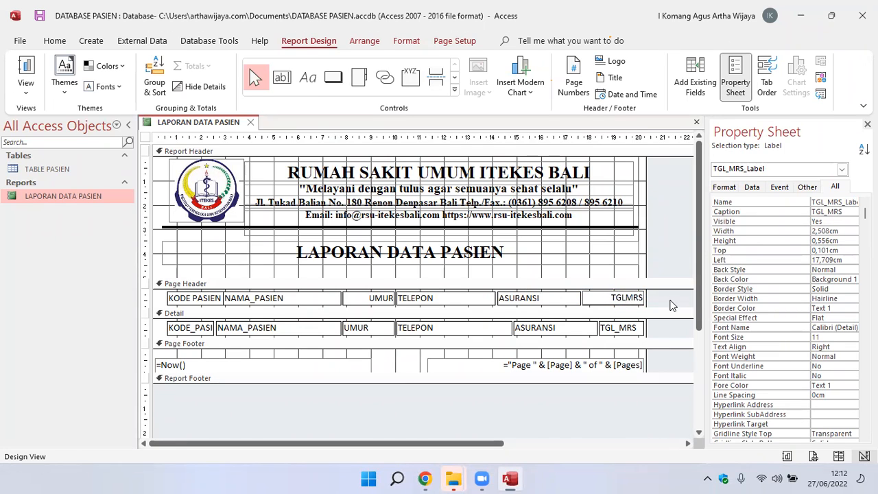
{"action": "key", "text": "BackSpace"}
{"action": "key", "text": "BackSpace"}
{"action": "type", "text": "ang"}
{"action": "key", "text": "BackSpace"}
{"action": "key", "text": "BackSpace"}
{"action": "key", "text": "Caps_Lock"}
{"action": "type", "text": "ANGGAL"}
{"action": "left_click", "coordinate": [622, 414]}
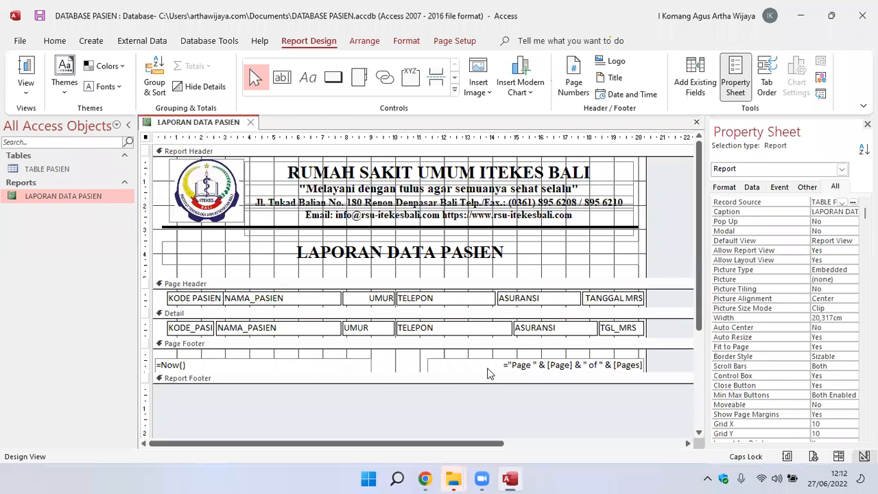
Narrow the UMUR label in the Page Header to about 1.16 cm and widen NAMA_PASIEN to about 5.7 cm, starting about 3 cm from the left.
{"action": "left_click", "coordinate": [273, 303]}
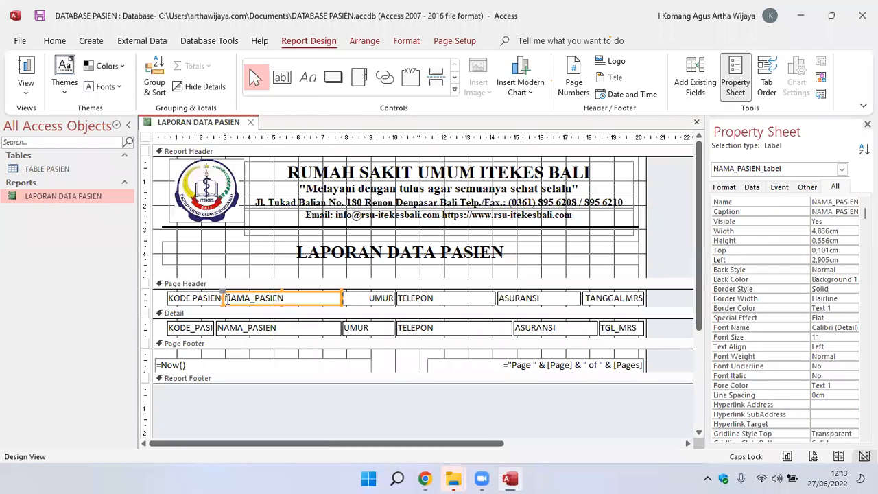
{"action": "left_click", "coordinate": [367, 301]}
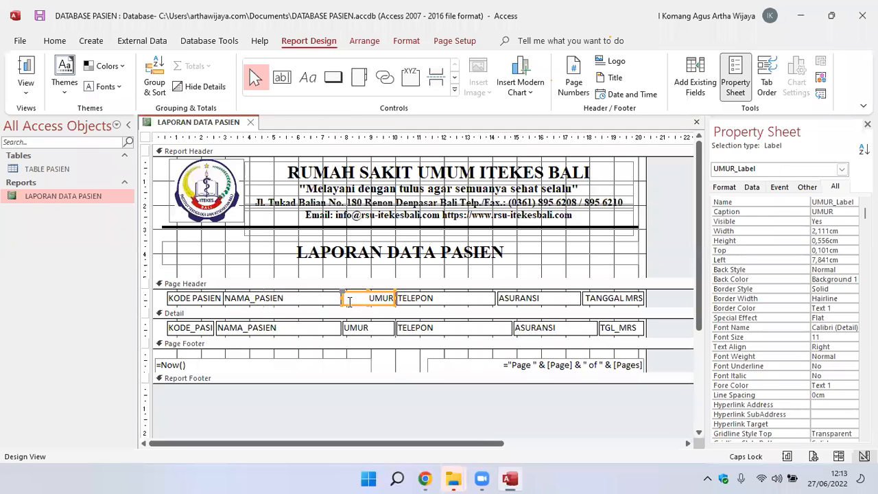
{"action": "left_click_drag", "start_coordinate": [342, 297], "coordinate": [365, 303]}
{"action": "left_click", "coordinate": [341, 297]}
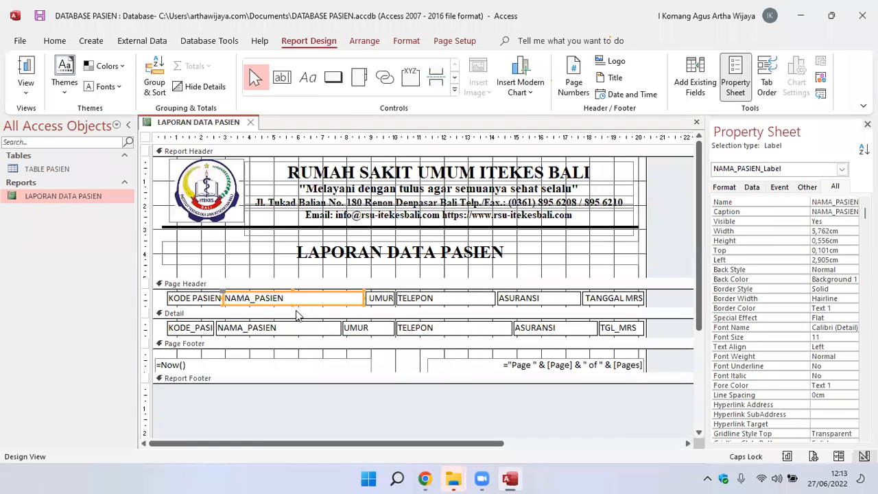
{"action": "left_click_drag", "start_coordinate": [223, 295], "coordinate": [225, 298]}
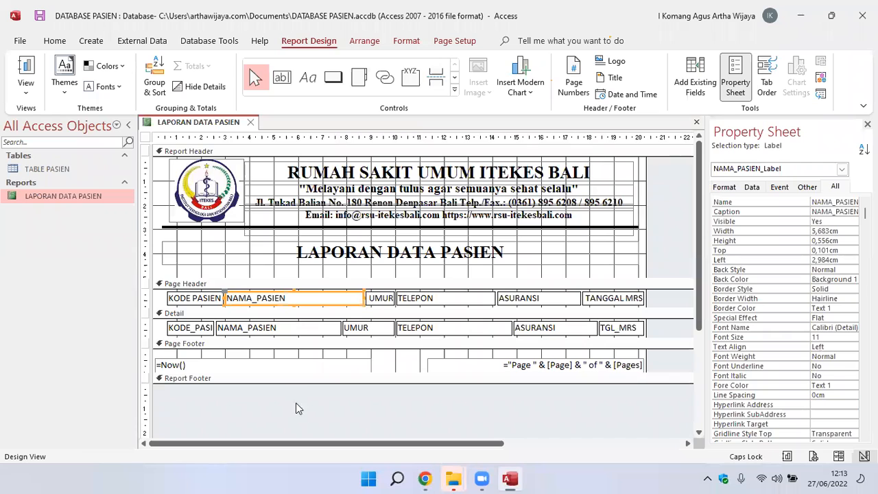
{"action": "left_click", "coordinate": [296, 420]}
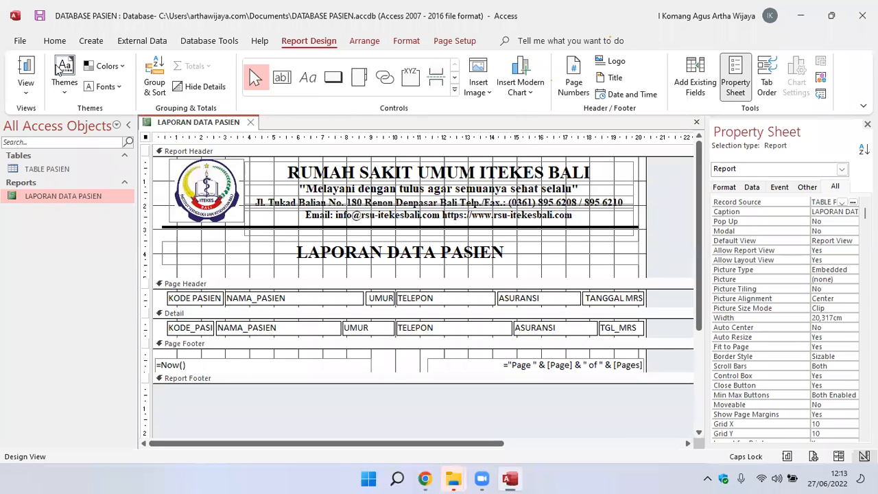
Check the LAPORAN DATA PASIEN report's column headings in Report View, and return to Design View.
{"action": "double_click", "coordinate": [50, 197]}
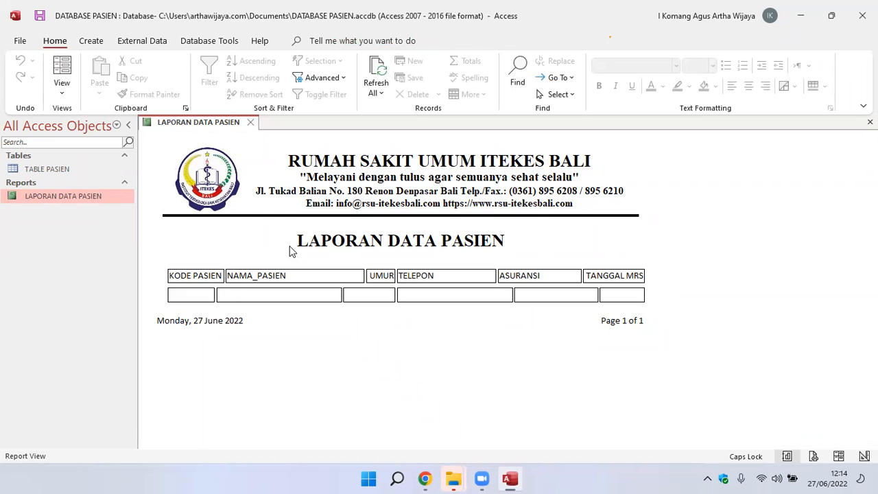
{"action": "left_click", "coordinate": [44, 197]}
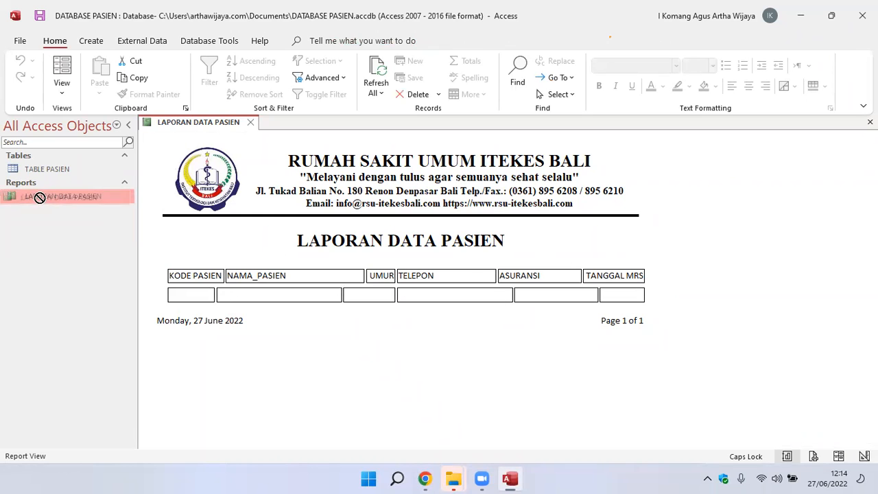
{"action": "right_click", "coordinate": [49, 195]}
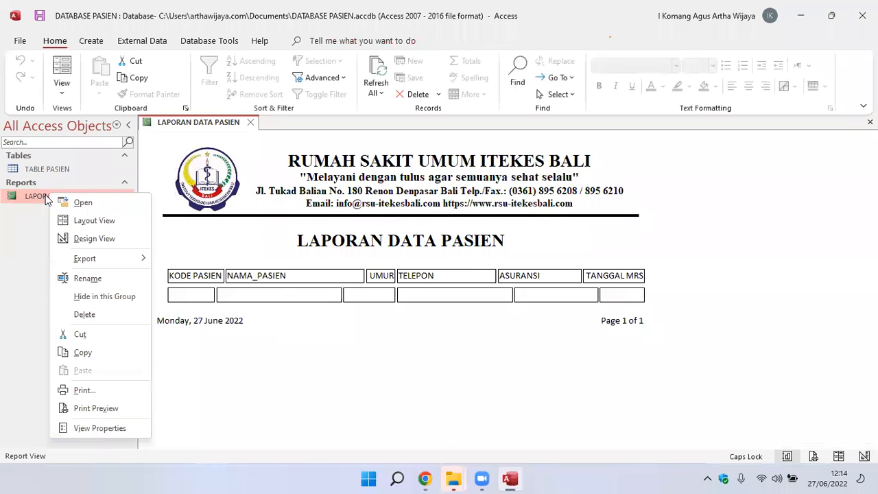
{"action": "left_click", "coordinate": [80, 239]}
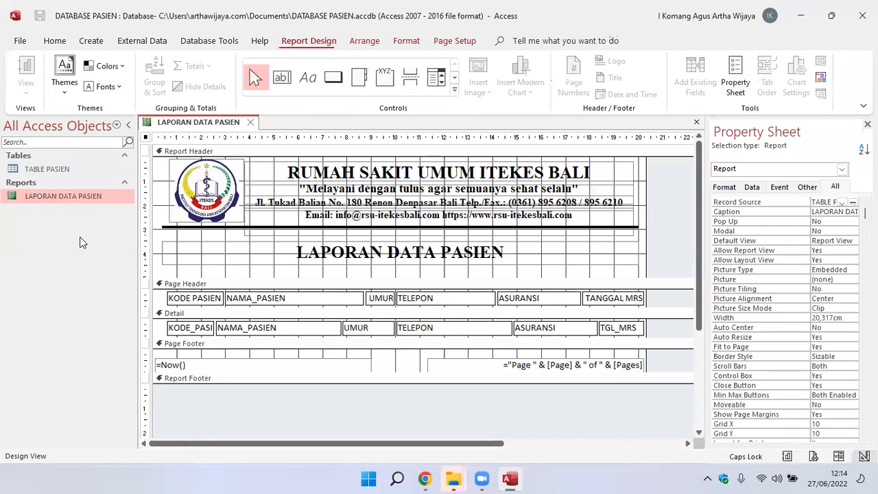
Change the caption of the NAMA_PASIEN column label in the Page Header to NAMA PASIEN.
{"action": "left_click", "coordinate": [259, 300]}
{"action": "left_click", "coordinate": [257, 299]}
{"action": "key", "text": "BackSpace"}
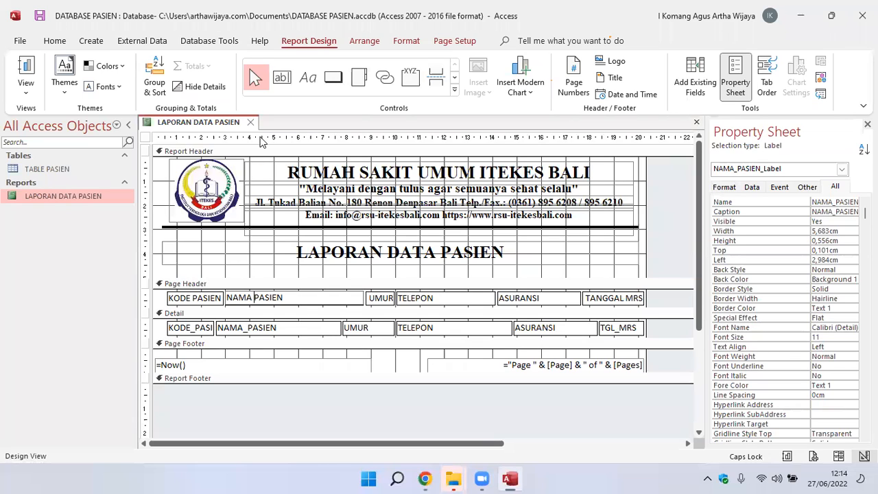
{"action": "left_click", "coordinate": [247, 278]}
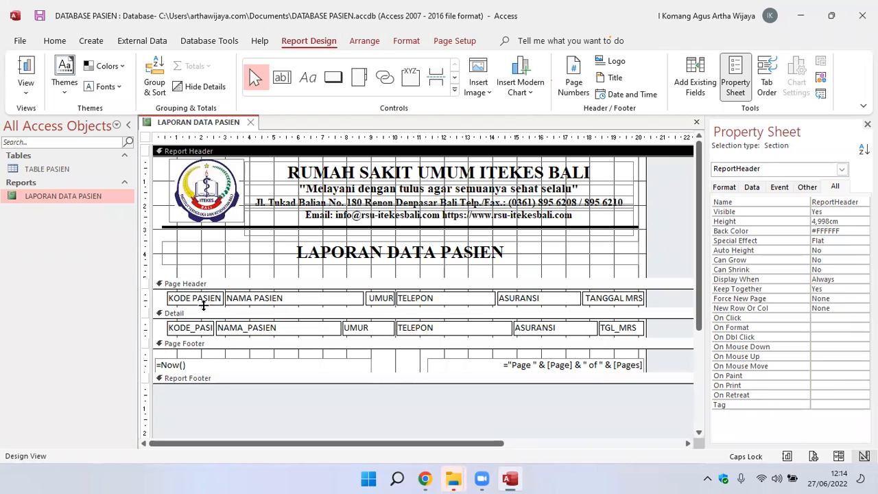
Set the width of the KODE_PASIEN text box in the Detail section to 2,302 cm, matching its Page Header label.
{"action": "left_click", "coordinate": [195, 300]}
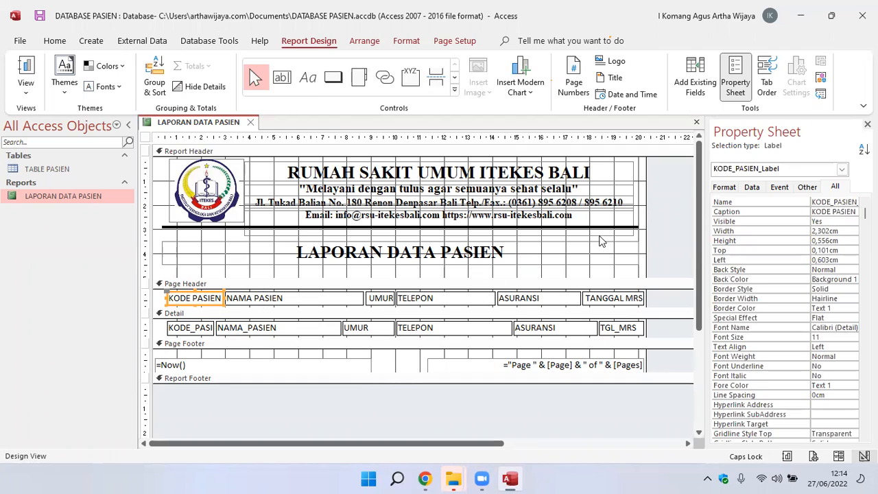
{"action": "left_click", "coordinate": [849, 230]}
{"action": "left_click_drag", "start_coordinate": [844, 231], "coordinate": [799, 233]}
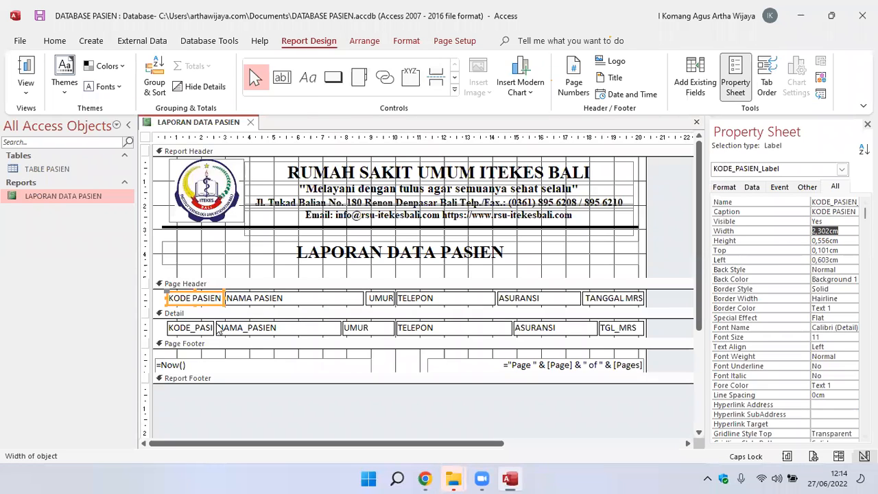
{"action": "left_click", "coordinate": [190, 329]}
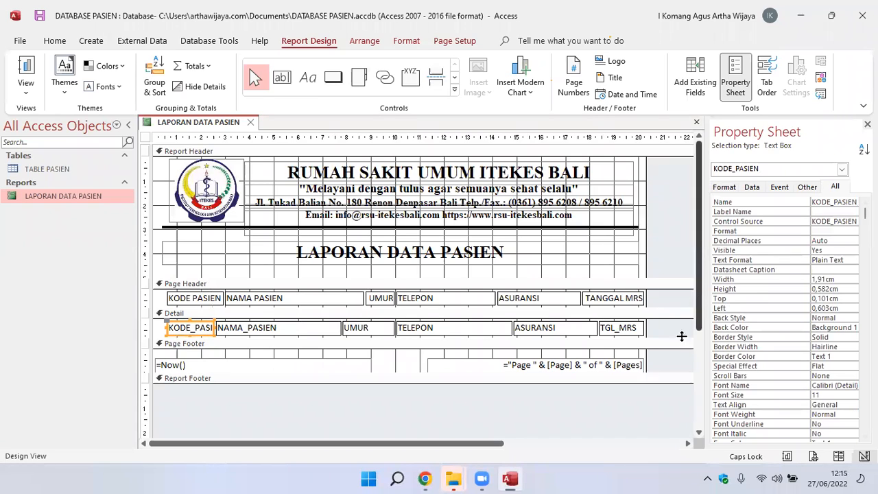
{"action": "left_click", "coordinate": [844, 278]}
{"action": "double_click", "coordinate": [844, 278]}
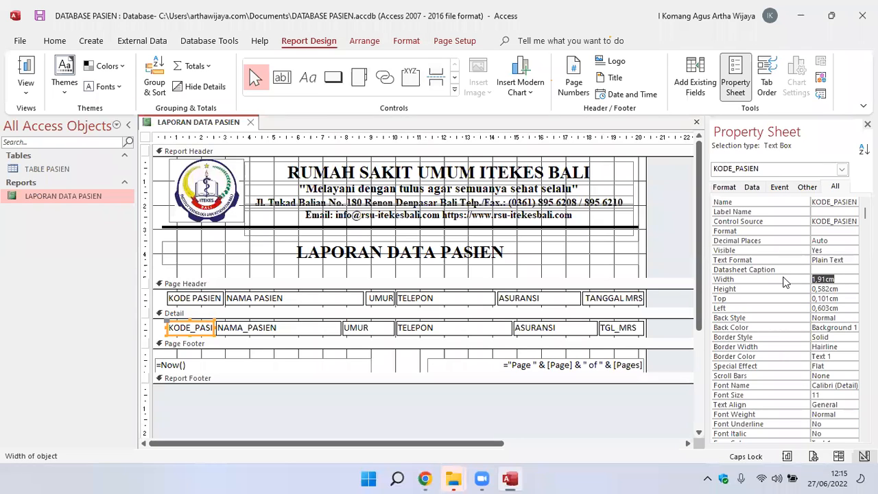
{"action": "type", "text": "2,302"}
{"action": "key", "text": "Return"}
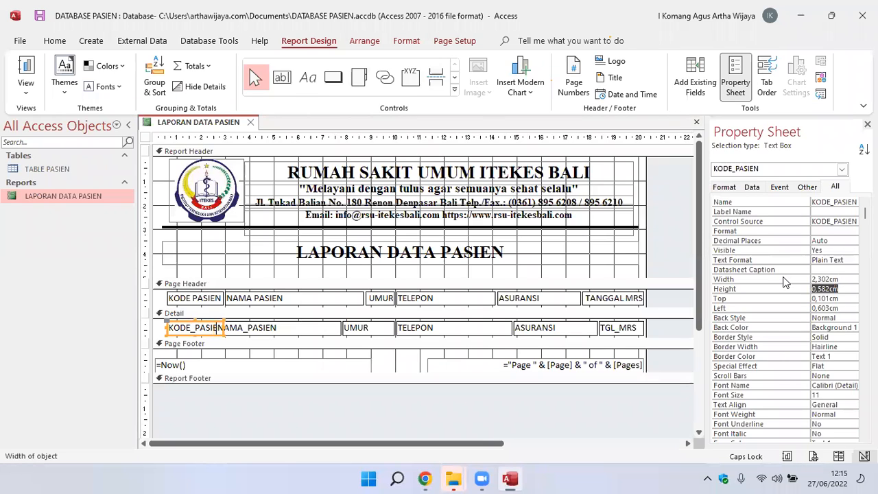
{"action": "left_click", "coordinate": [313, 354]}
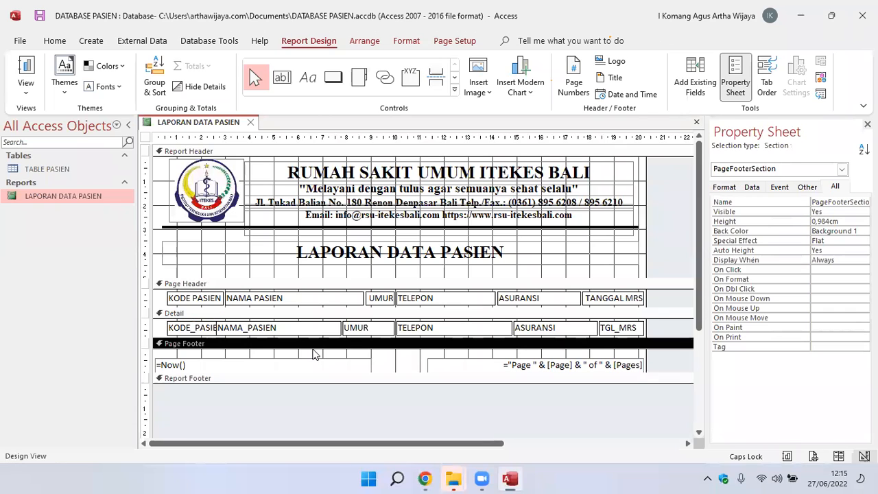
Move the NAMA_PASIEN text box in the Detail section rightward to about 2.99 cm from the left edge, under its heading.
{"action": "left_click", "coordinate": [266, 328]}
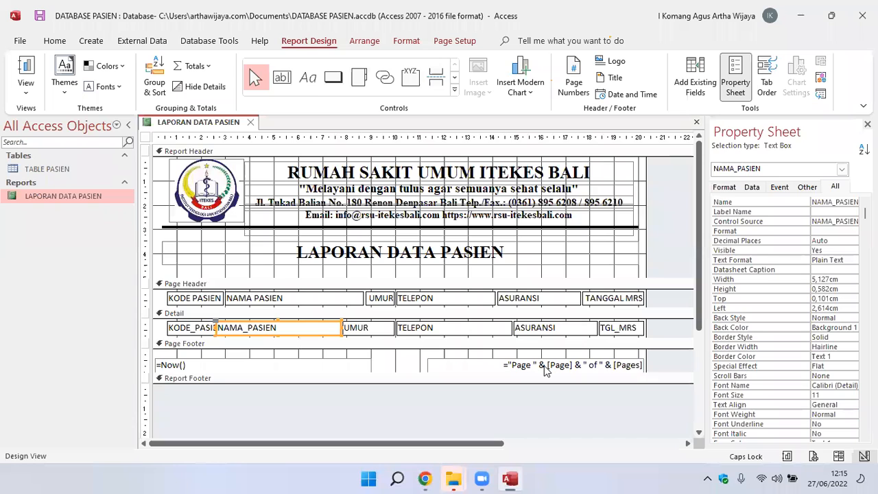
{"action": "key", "text": "Right"}
{"action": "key", "text": "Right"}
{"action": "key", "text": "Right"}
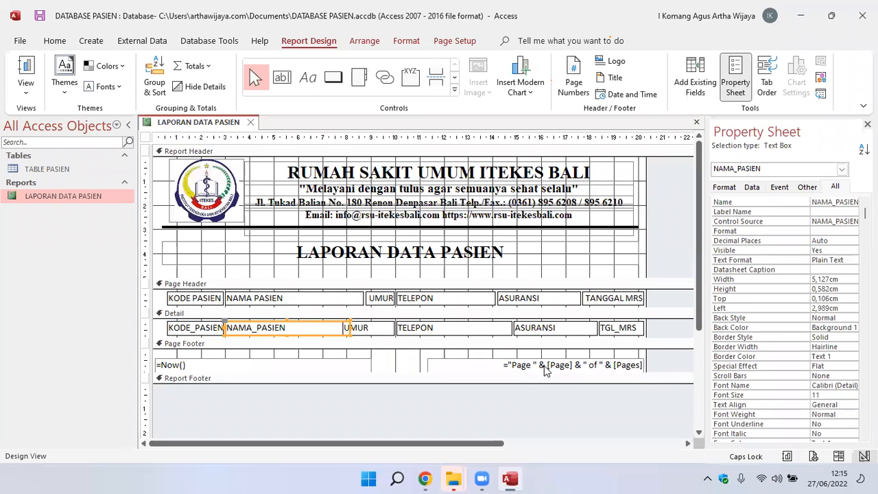
{"action": "left_click", "coordinate": [431, 410]}
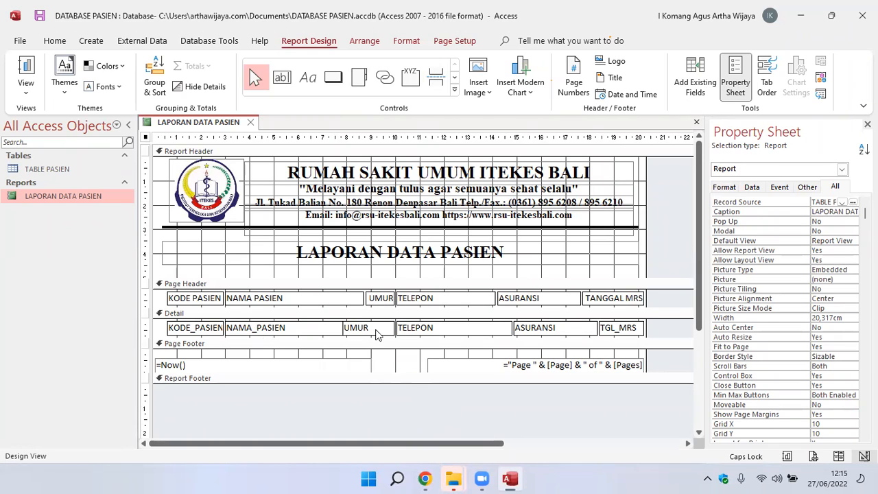
Copy the NAMA PASIEN label's width of 5,683 cm to the NAMA_PASIEN text box in the Detail section.
{"action": "left_click", "coordinate": [342, 299]}
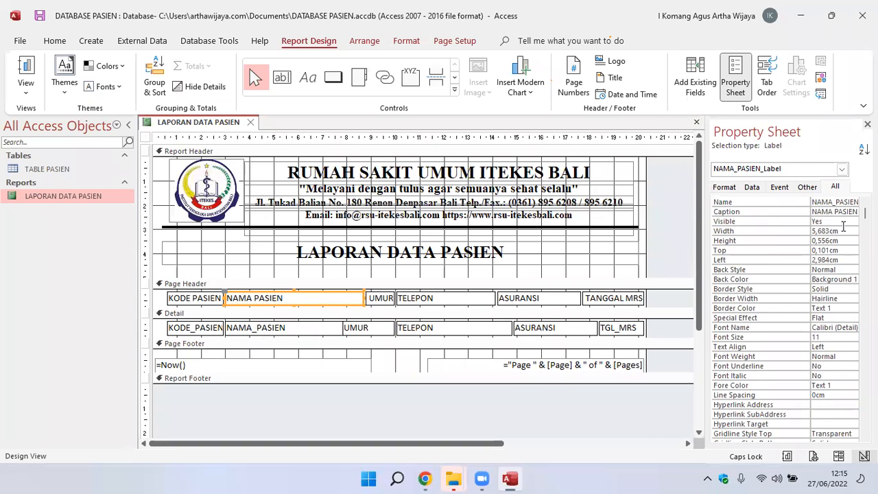
{"action": "left_click_drag", "start_coordinate": [843, 231], "coordinate": [765, 233]}
{"action": "key", "text": "ctrl+c"}
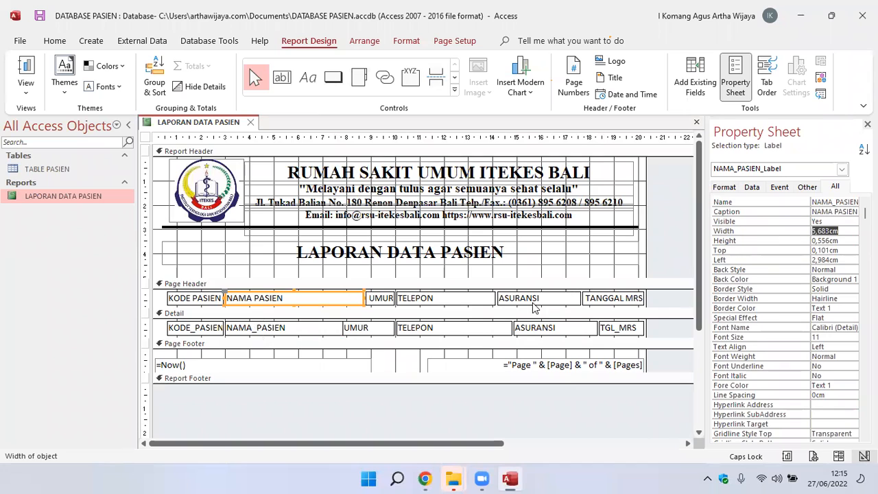
{"action": "left_click", "coordinate": [308, 330]}
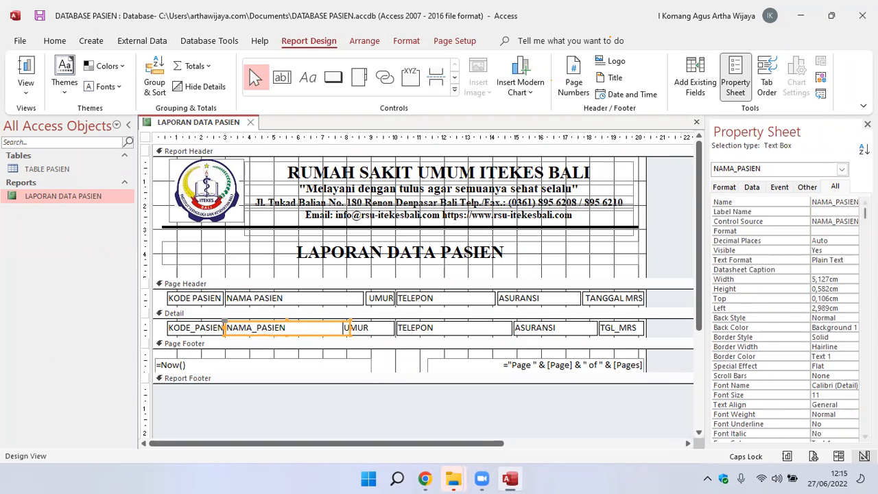
{"action": "left_click_drag", "start_coordinate": [845, 281], "coordinate": [741, 275]}
{"action": "key", "text": "ctrl+v"}
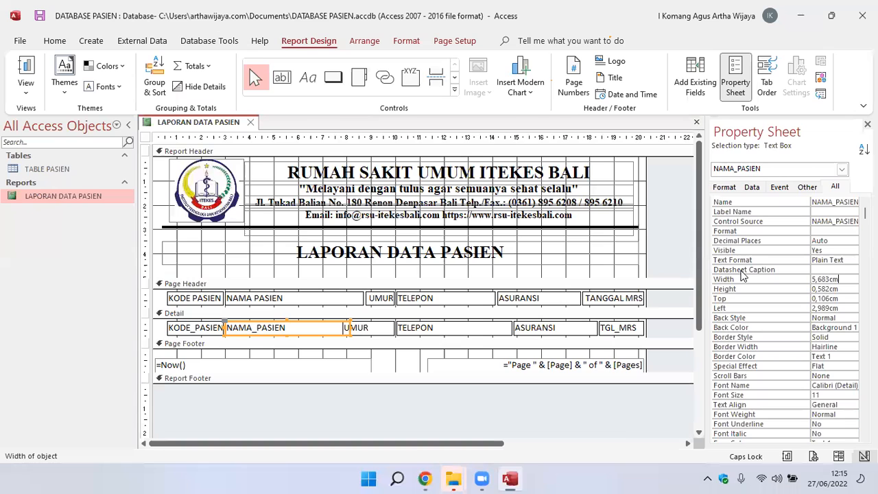
{"action": "key", "text": "Return"}
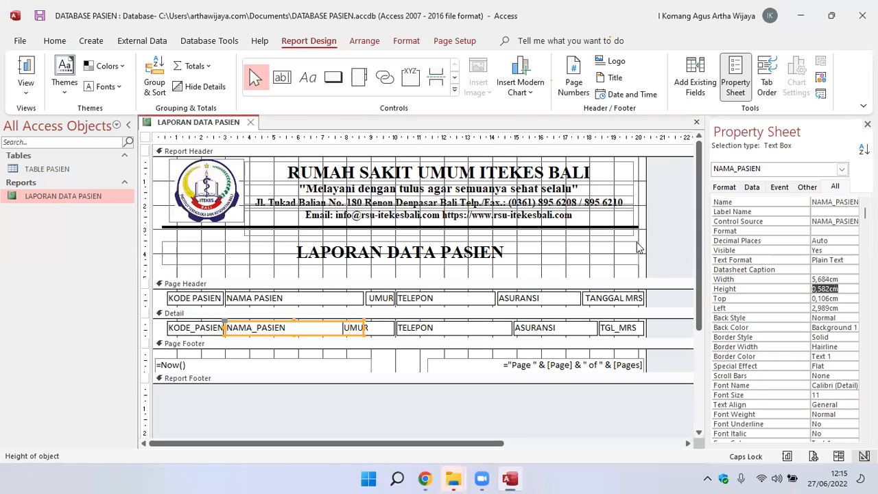
Set the width of the UMUR text box in the Detail section to 1,16 cm, based on its Page Header label.
{"action": "left_click", "coordinate": [382, 300]}
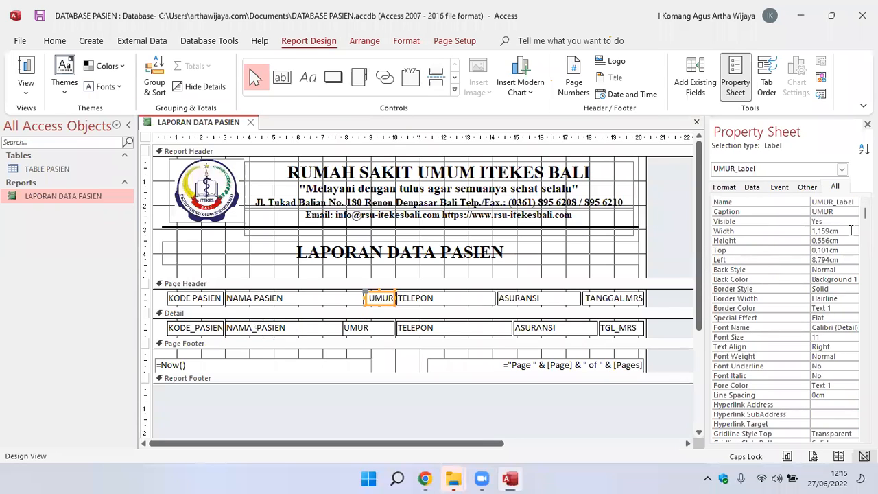
{"action": "left_click", "coordinate": [782, 234]}
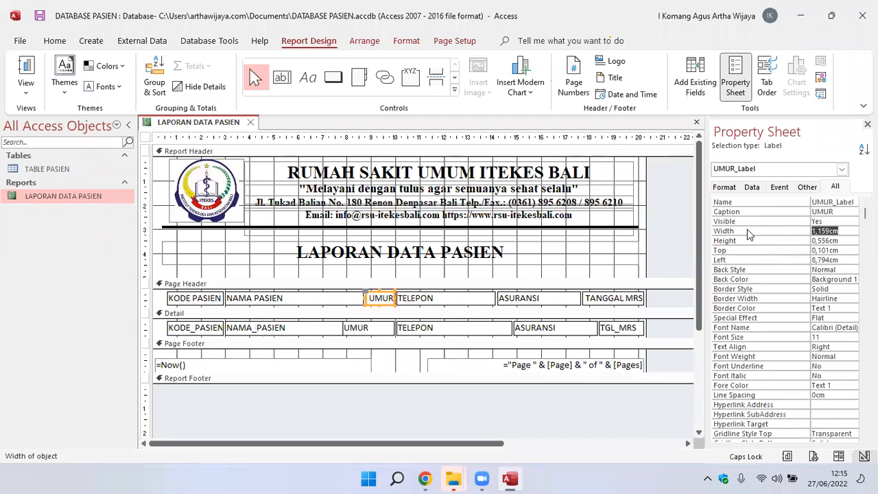
{"action": "left_click", "coordinate": [365, 330]}
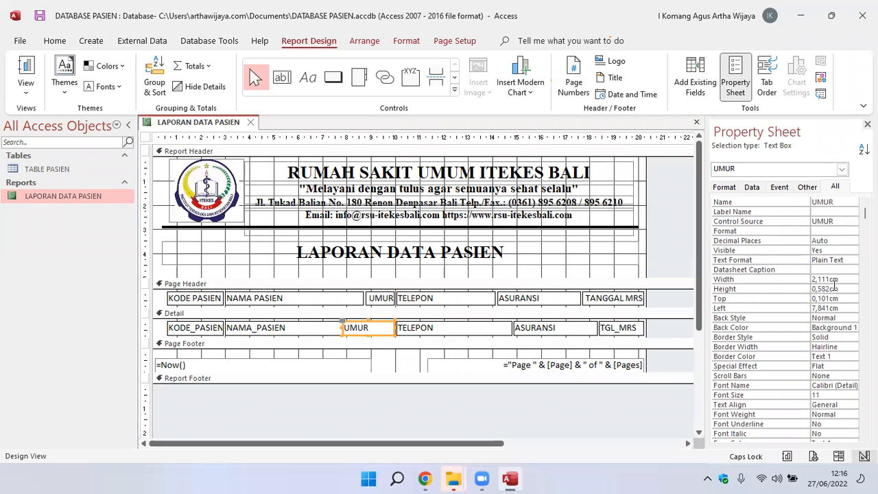
{"action": "left_click", "coordinate": [748, 278]}
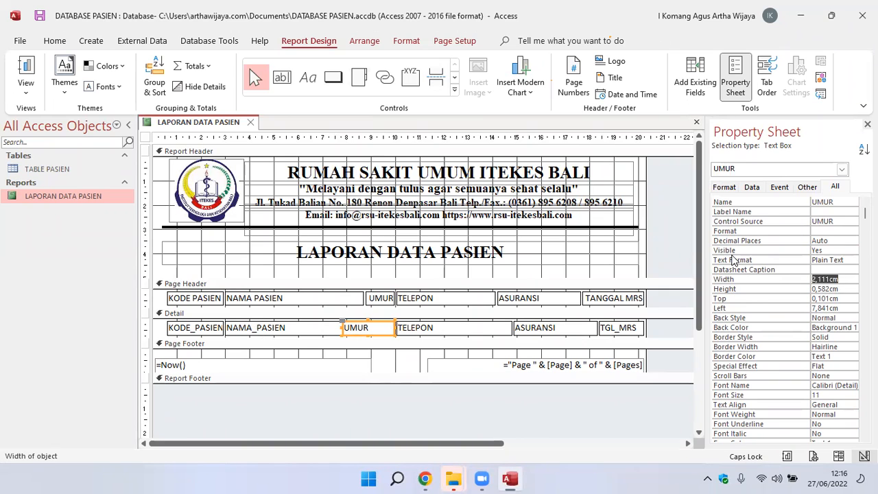
{"action": "type", "text": "1,16"}
{"action": "key", "text": "Return"}
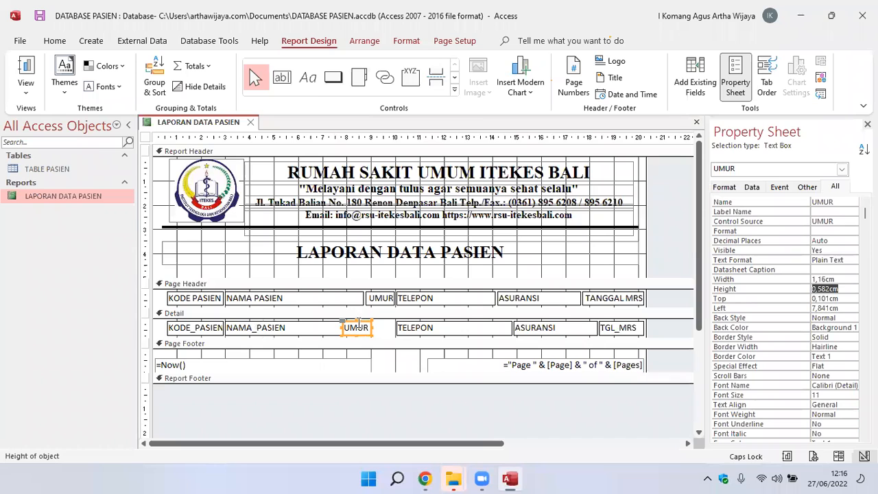
{"action": "key", "text": "Return"}
{"action": "key", "text": "Return"}
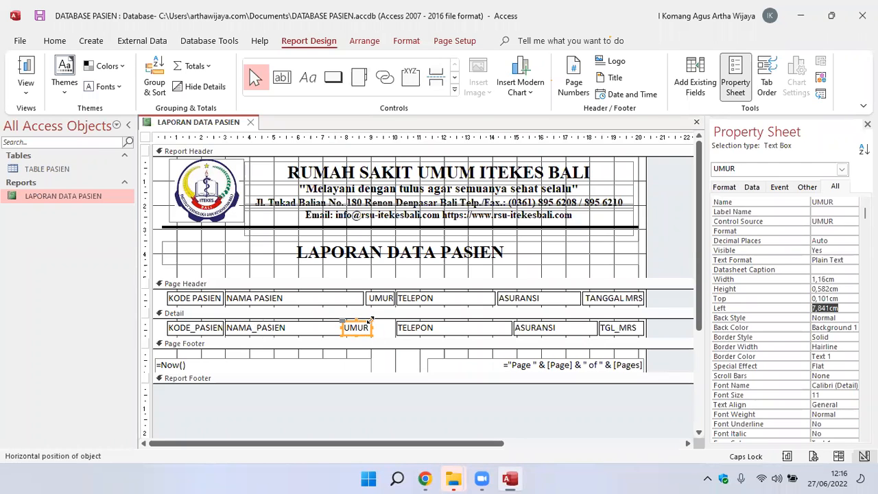
Move the UMUR text box in the Detail section rightward to about 8.78 cm from the left edge, under its heading.
{"action": "left_click", "coordinate": [365, 331]}
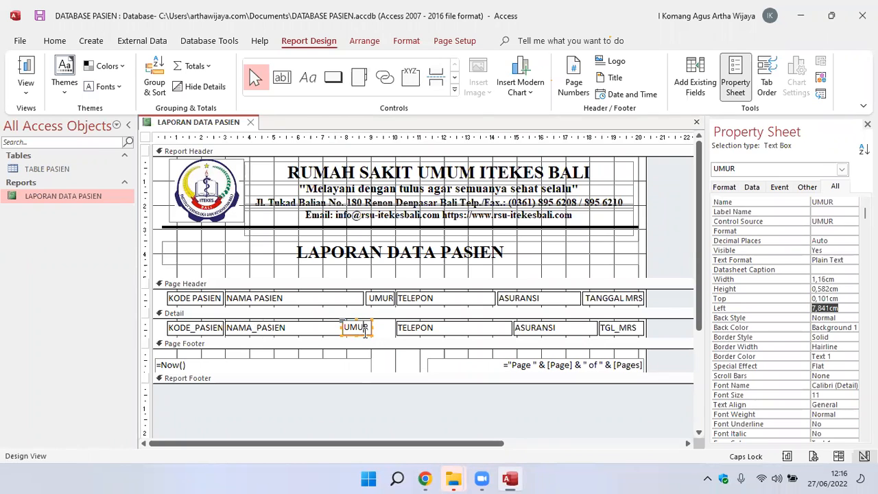
{"action": "left_click", "coordinate": [366, 336]}
{"action": "key", "text": "Right"}
{"action": "key", "text": "Right"}
{"action": "key", "text": "Right"}
{"action": "key", "text": "Right"}
{"action": "key", "text": "Right"}
{"action": "key", "text": "Right"}
{"action": "key", "text": "Right"}
{"action": "key", "text": "Right"}
{"action": "key", "text": "Right"}
{"action": "key", "text": "Right"}
{"action": "key", "text": "Right"}
{"action": "key", "text": "Right"}
{"action": "key", "text": "Right"}
{"action": "key", "text": "Right"}
{"action": "key", "text": "Right"}
{"action": "key", "text": "Right"}
{"action": "key", "text": "Right"}
{"action": "key", "text": "Right"}
{"action": "key", "text": "Right"}
{"action": "key", "text": "Right"}
{"action": "key", "text": "Right"}
{"action": "key", "text": "Right"}
{"action": "key", "text": "Right"}
{"action": "key", "text": "Right"}
{"action": "key", "text": "Right"}
{"action": "key", "text": "Right"}
{"action": "key", "text": "Right"}
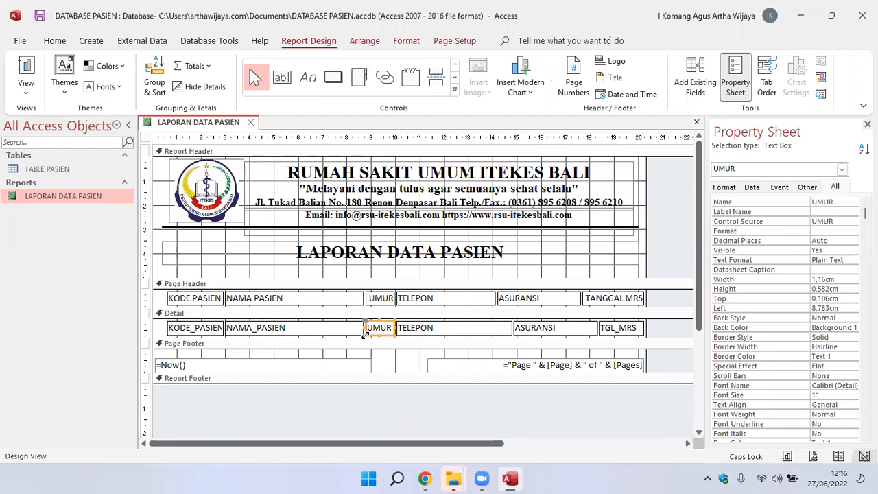
{"action": "left_click", "coordinate": [374, 344]}
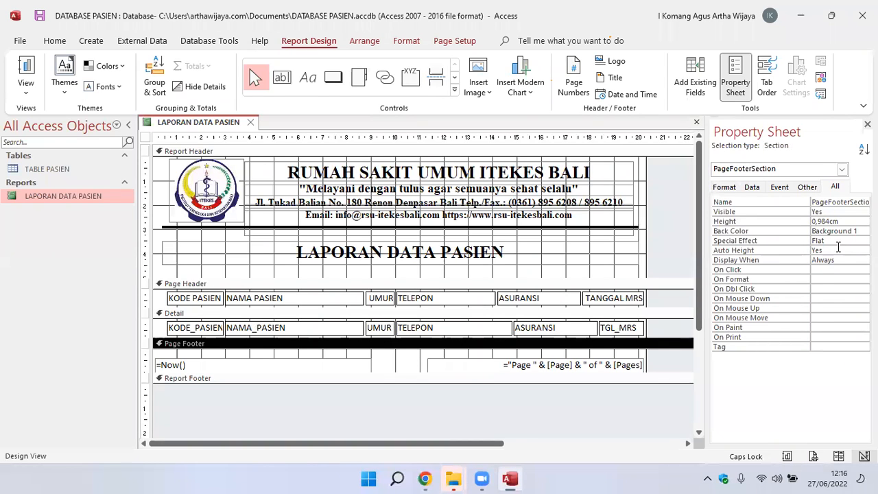
Set the width of the TELEPON text box in the Detail section to 4,037 cm, based on its Page Header label.
{"action": "left_click", "coordinate": [454, 298]}
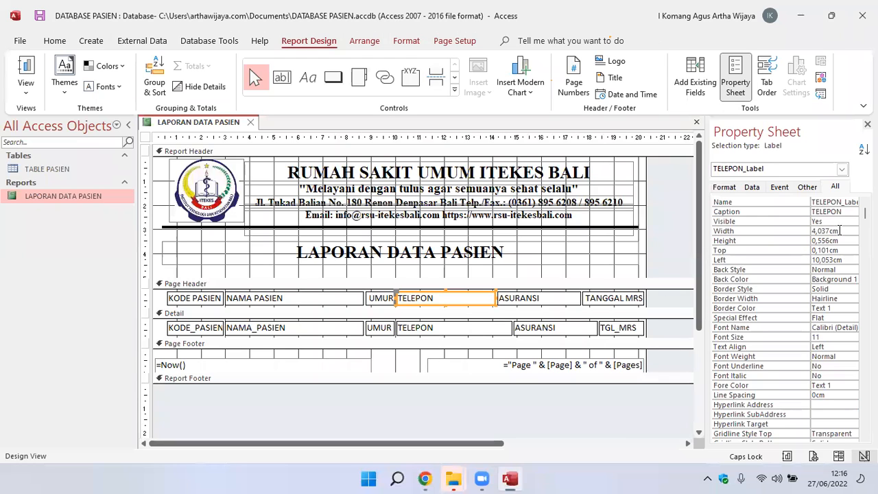
{"action": "left_click", "coordinate": [791, 230]}
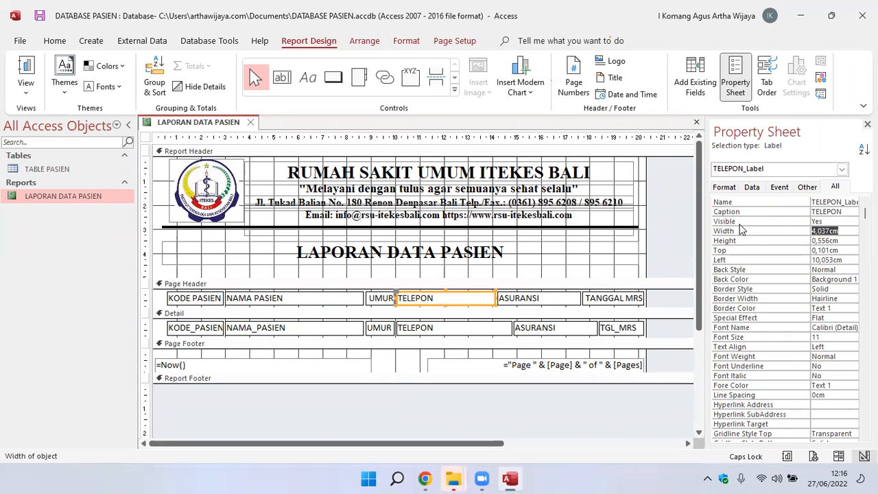
{"action": "left_click", "coordinate": [465, 330]}
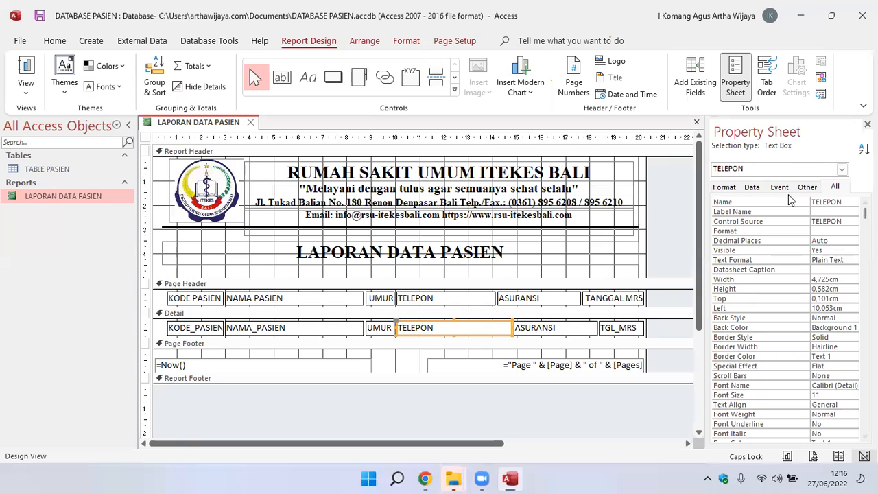
{"action": "left_click", "coordinate": [855, 279]}
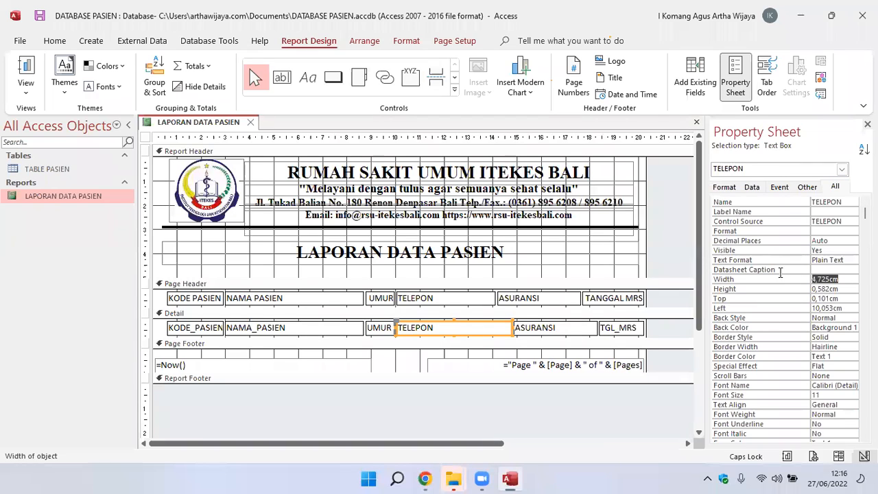
{"action": "type", "text": "4,037"}
{"action": "key", "text": "Return"}
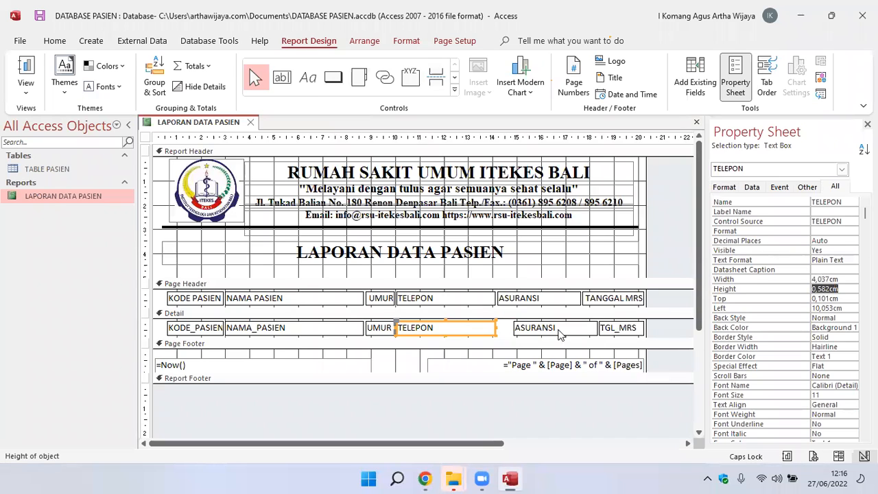
Move the ASURANSI text box in the Detail section leftward to about 14.21 cm from the left edge, under its heading.
{"action": "left_click", "coordinate": [564, 331]}
{"action": "left_click", "coordinate": [564, 329]}
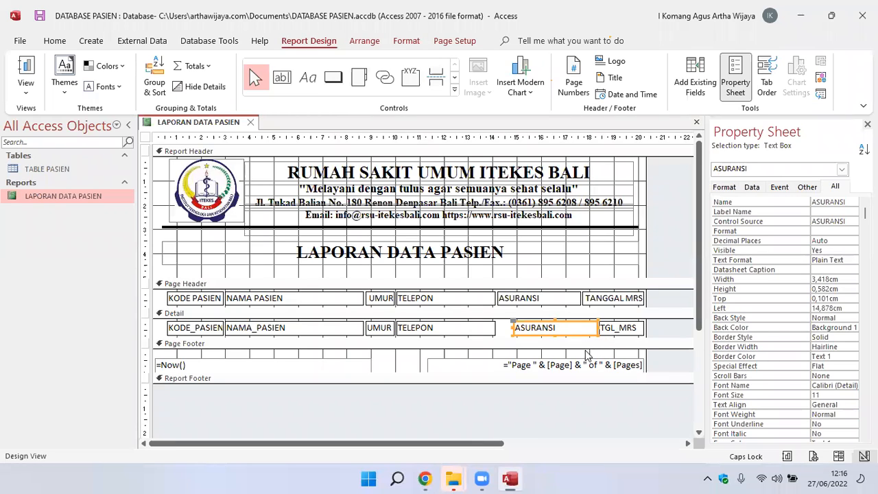
{"action": "key", "text": "Left"}
{"action": "key", "text": "Left"}
{"action": "key", "text": "Left"}
{"action": "key", "text": "Left"}
{"action": "key", "text": "Left"}
{"action": "key", "text": "Left"}
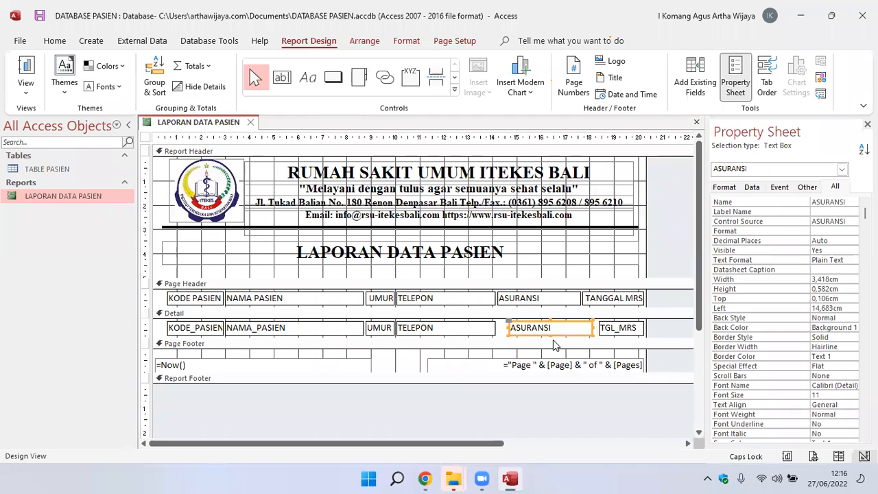
{"action": "key", "text": "Left"}
{"action": "key", "text": "Left"}
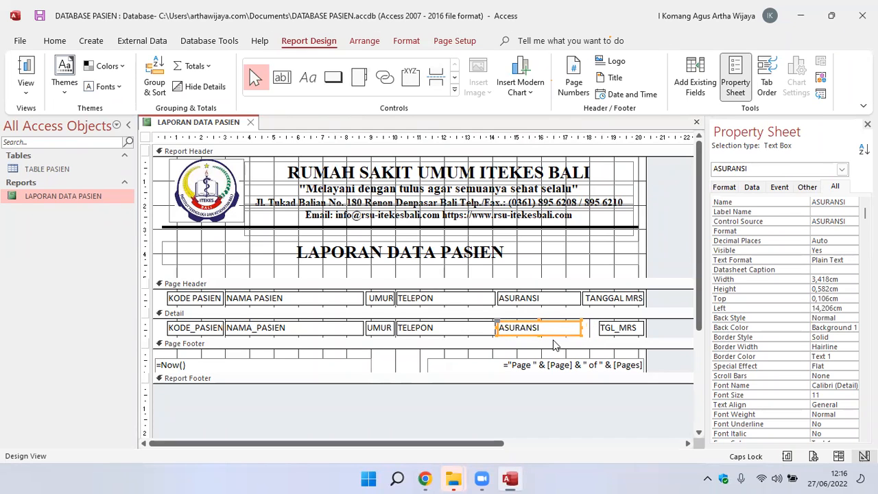
{"action": "left_click", "coordinate": [607, 257]}
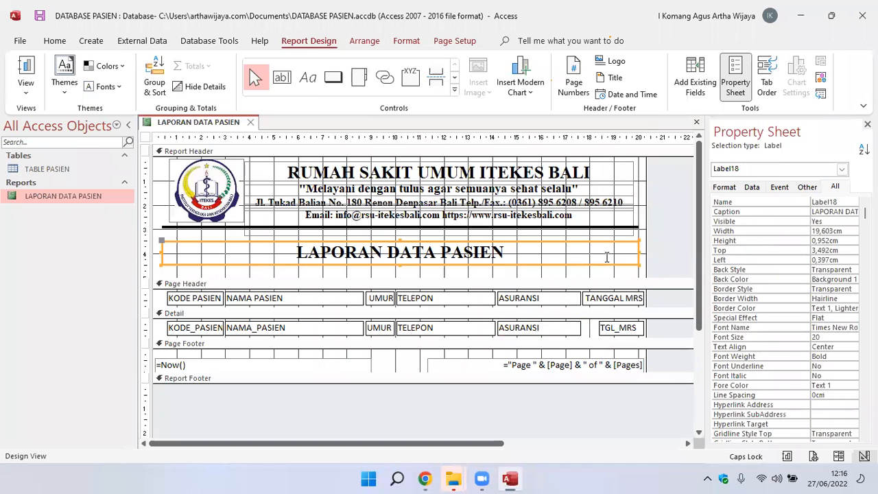
Copy the TANGGAL MRS label's width of 2,508 cm to the TGL_MRS text box in the Detail section.
{"action": "left_click", "coordinate": [621, 330]}
{"action": "left_click", "coordinate": [628, 301]}
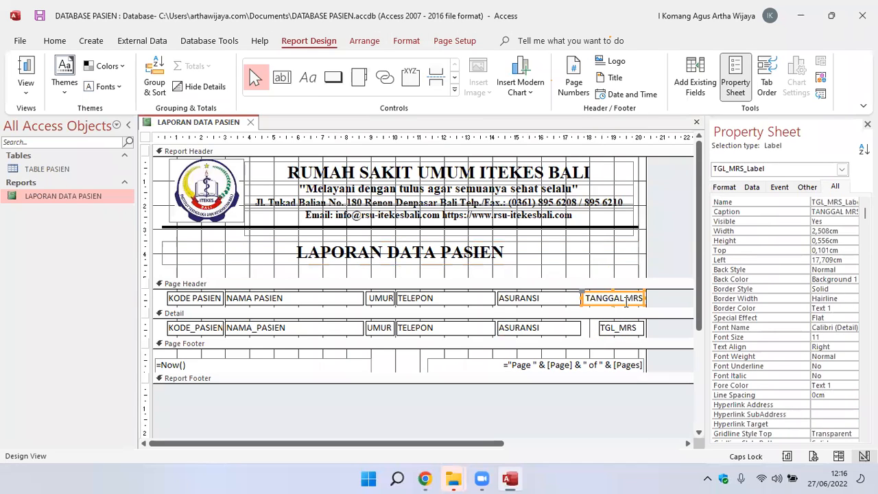
{"action": "left_click", "coordinate": [756, 232]}
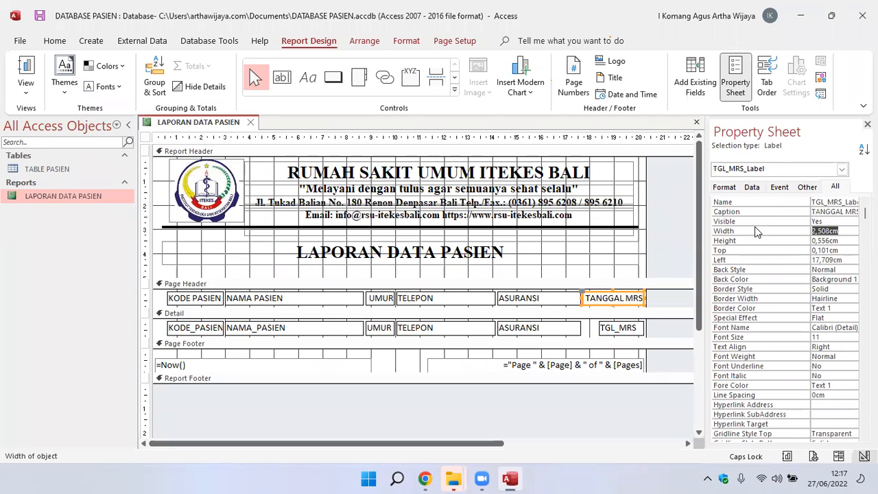
{"action": "left_click", "coordinate": [614, 328]}
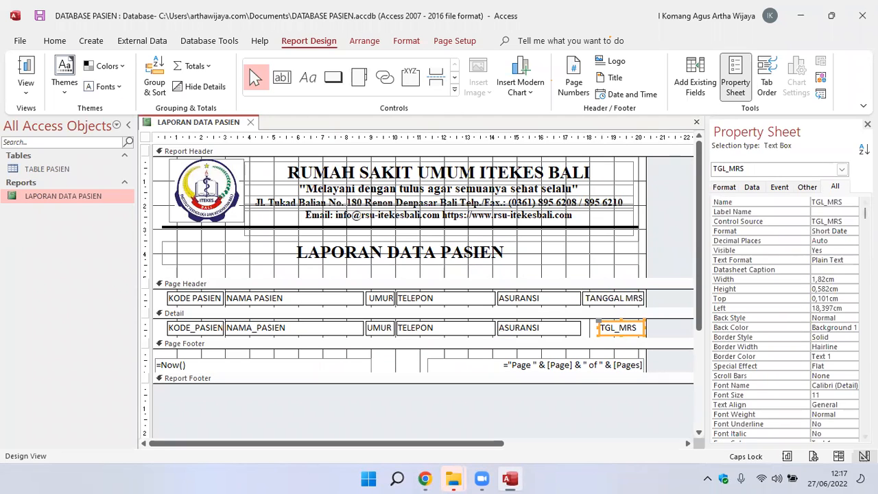
{"action": "double_click", "coordinate": [842, 275]}
{"action": "type", "text": "2,508cm"}
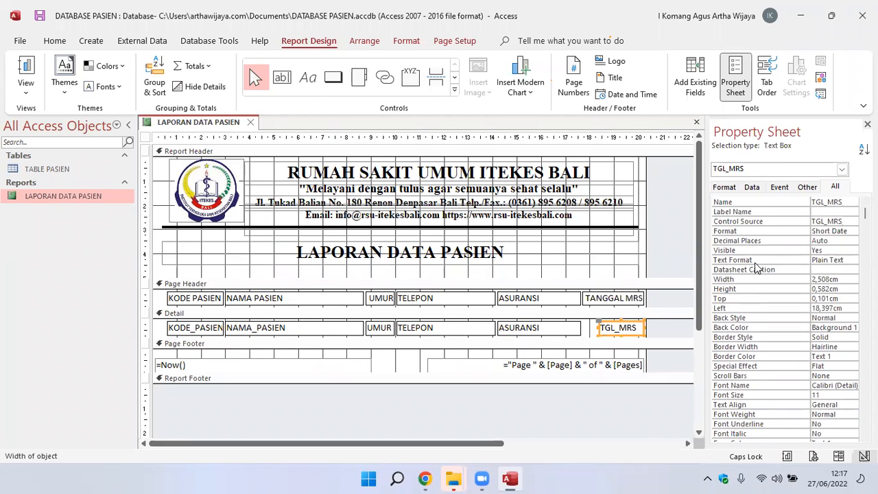
{"action": "key", "text": "Return"}
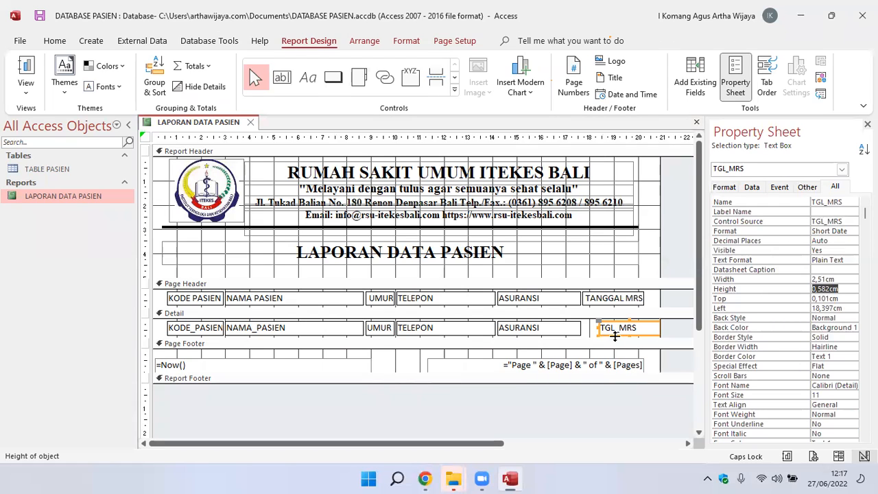
Move the TGL_MRS text box in the Detail section leftward to about 17.70 cm from the left edge, under its heading.
{"action": "left_click", "coordinate": [616, 338]}
{"action": "key", "text": "Left"}
{"action": "key", "text": "Left"}
{"action": "key", "text": "Left"}
{"action": "key", "text": "Left"}
{"action": "key", "text": "Left"}
{"action": "key", "text": "Left"}
{"action": "key", "text": "Left"}
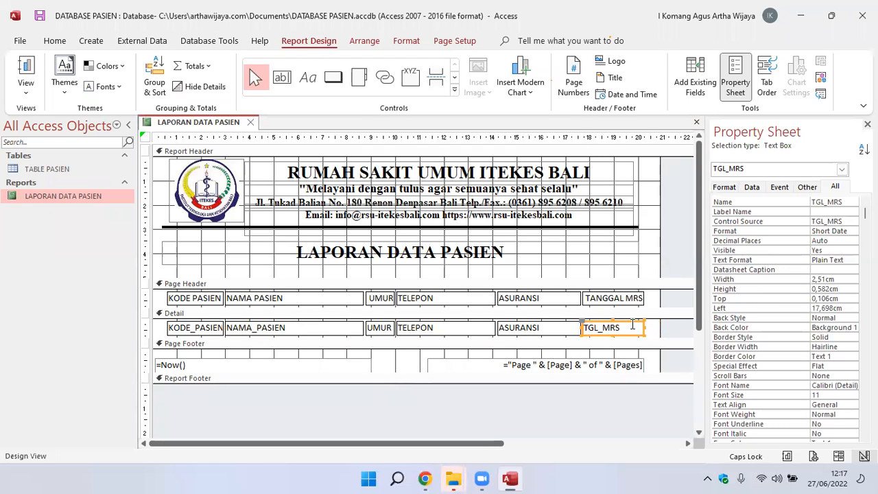
Narrow the report area to about 20.7 cm wide by pulling in its right edge.
{"action": "left_click_drag", "start_coordinate": [660, 298], "coordinate": [649, 298]}
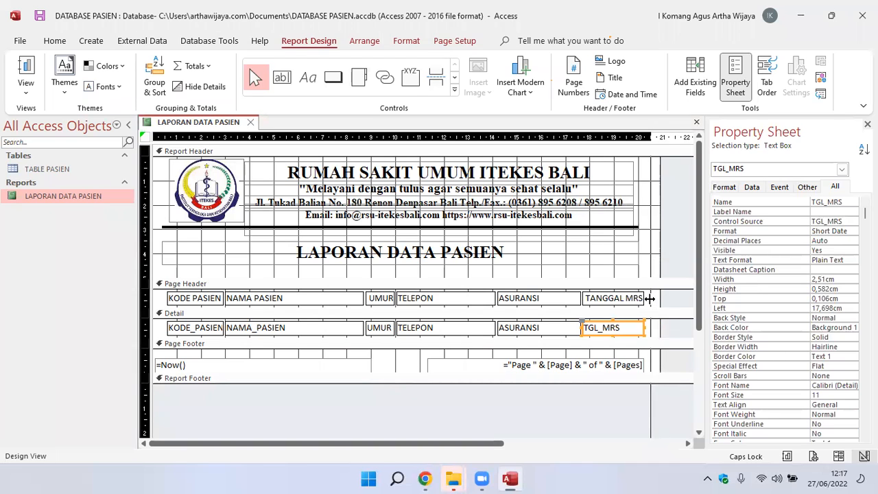
{"action": "left_click_drag", "start_coordinate": [649, 298], "coordinate": [655, 299]}
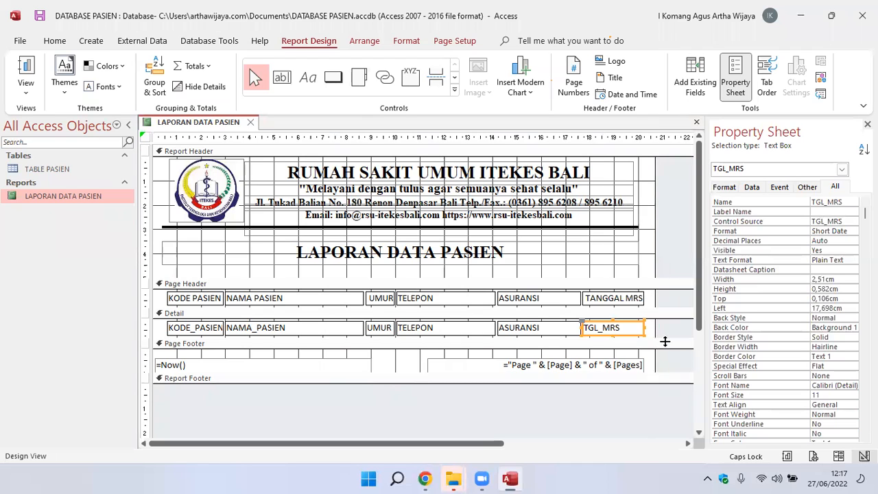
{"action": "left_click", "coordinate": [650, 474]}
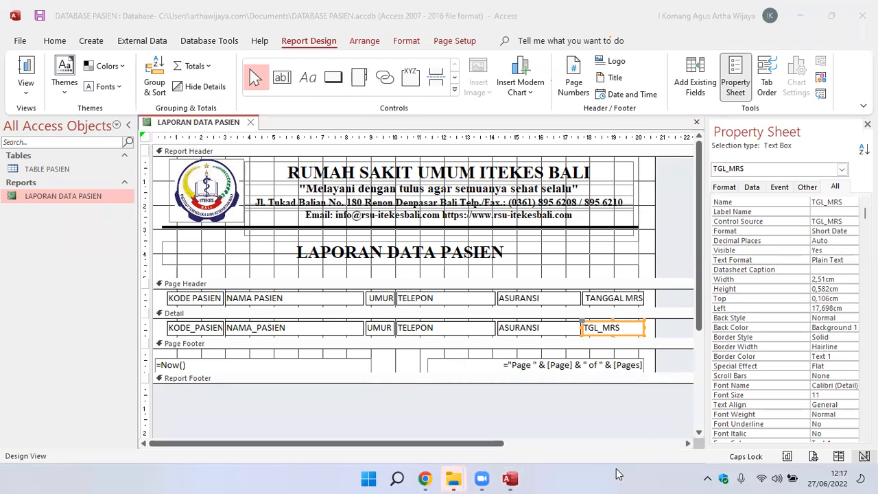
{"action": "left_click", "coordinate": [604, 436]}
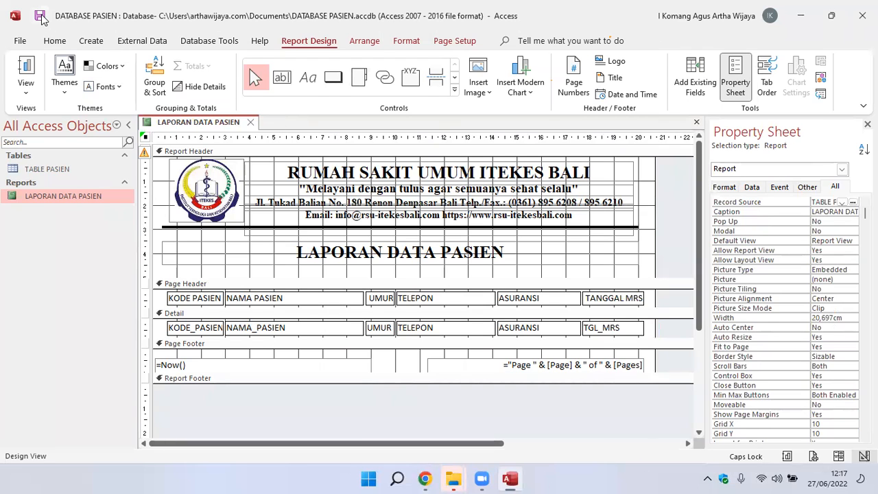
Check the LAPORAN DATA PASIEN report in Report View and return to Design View.
{"action": "double_click", "coordinate": [80, 195]}
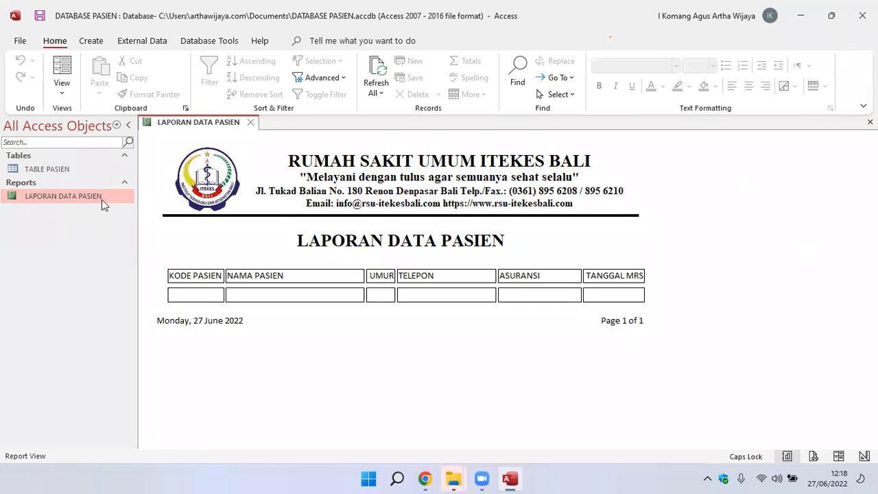
{"action": "right_click", "coordinate": [70, 198]}
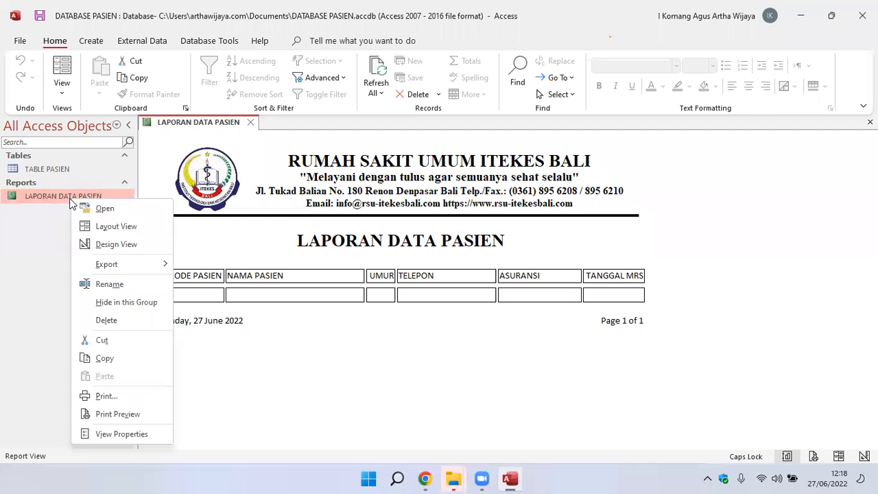
{"action": "left_click", "coordinate": [126, 244]}
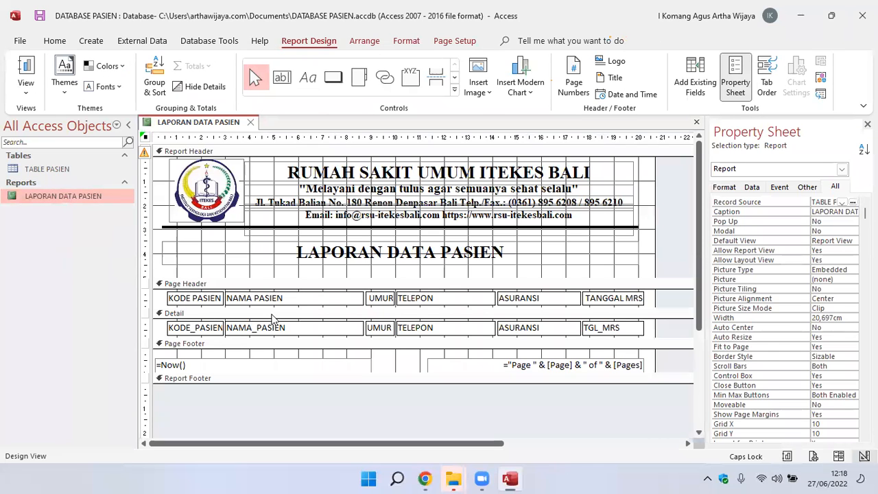
Move the NAMA PASIEN label in the Page Header leftward to about 2.91 cm from the left edge, against the KODE PASIEN label.
{"action": "left_click", "coordinate": [214, 302]}
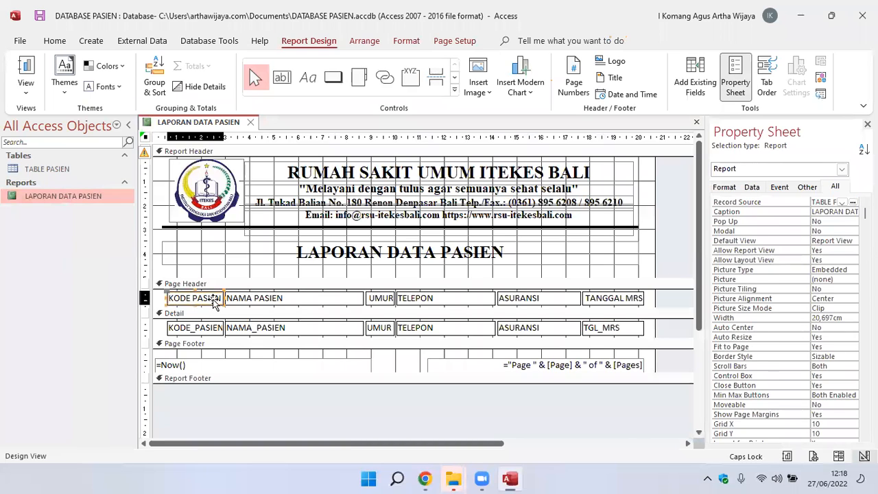
{"action": "left_click", "coordinate": [267, 299]}
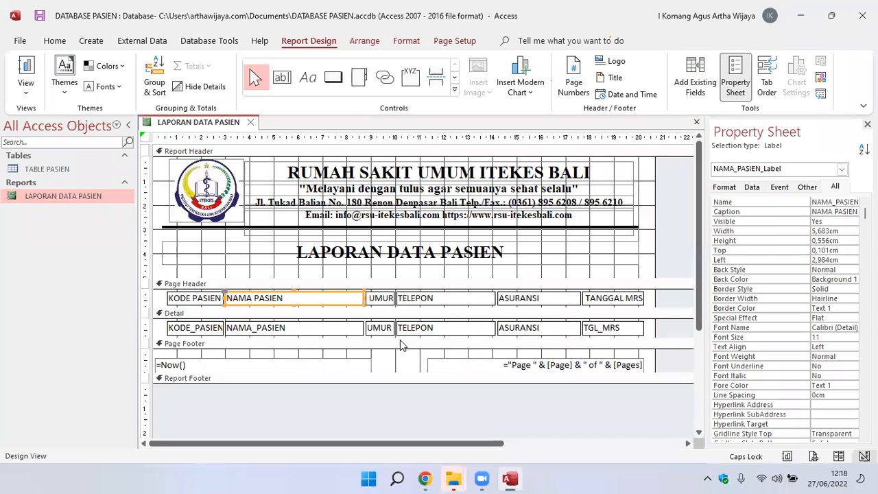
{"action": "left_click", "coordinate": [247, 314]}
{"action": "left_click", "coordinate": [252, 300]}
{"action": "left_click_drag", "start_coordinate": [253, 300], "coordinate": [252, 301]}
{"action": "key", "text": "Left"}
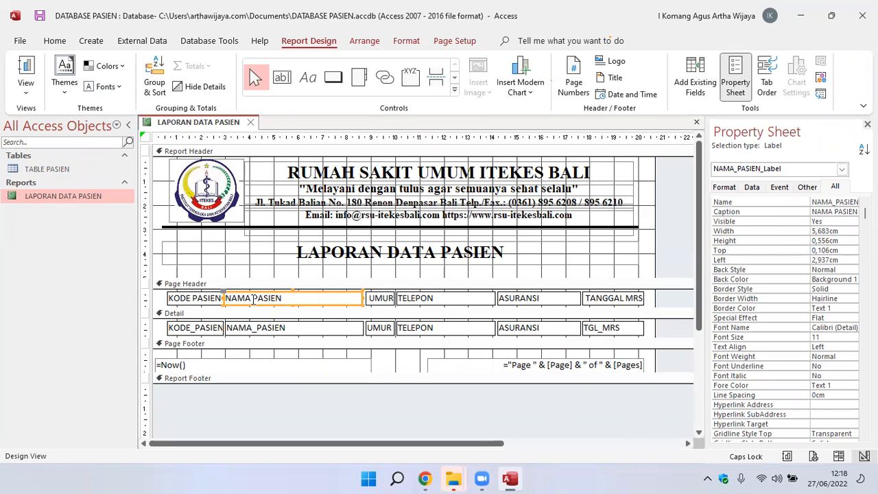
{"action": "left_click", "coordinate": [234, 272]}
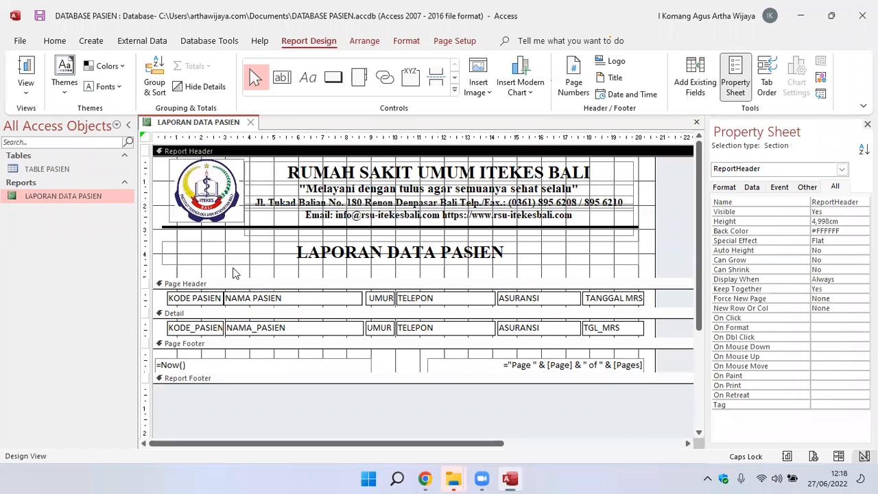
{"action": "left_click", "coordinate": [231, 303]}
{"action": "left_click_drag", "start_coordinate": [239, 292], "coordinate": [236, 293]}
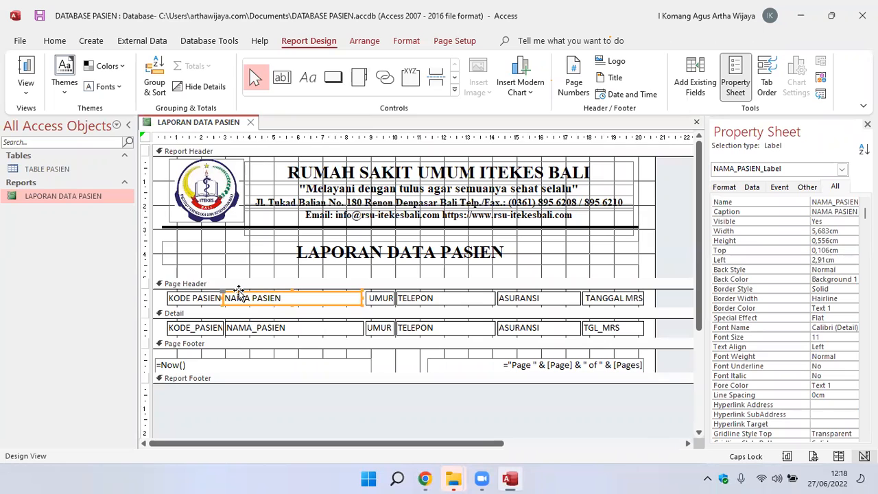
{"action": "left_click", "coordinate": [288, 273]}
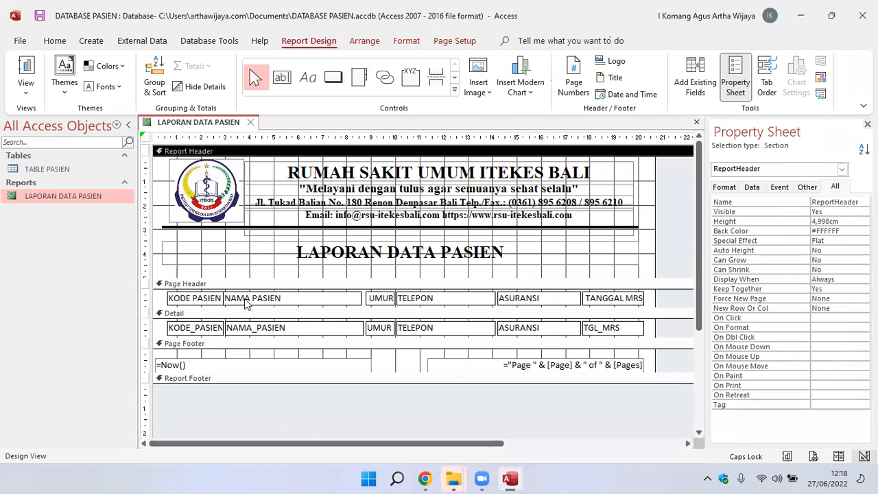
Move the NAMA_PASIEN text box in the Detail section leftward to about 2.91 cm from the left edge, matching its heading.
{"action": "left_click", "coordinate": [259, 330]}
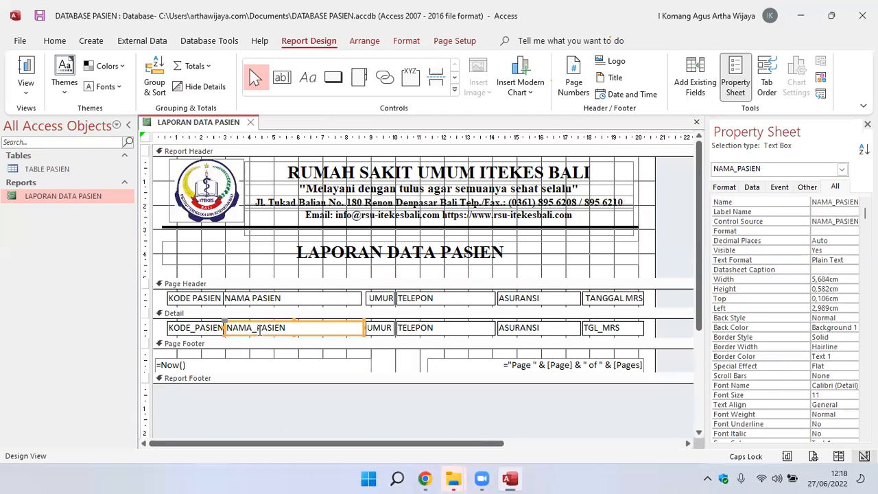
{"action": "key", "text": "Left"}
{"action": "key", "text": "Left"}
{"action": "key", "text": "Left"}
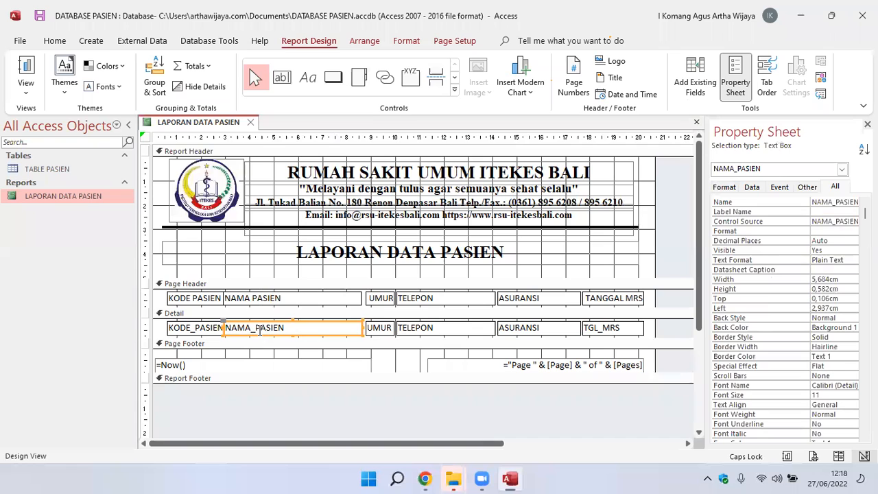
{"action": "left_click", "coordinate": [268, 274]}
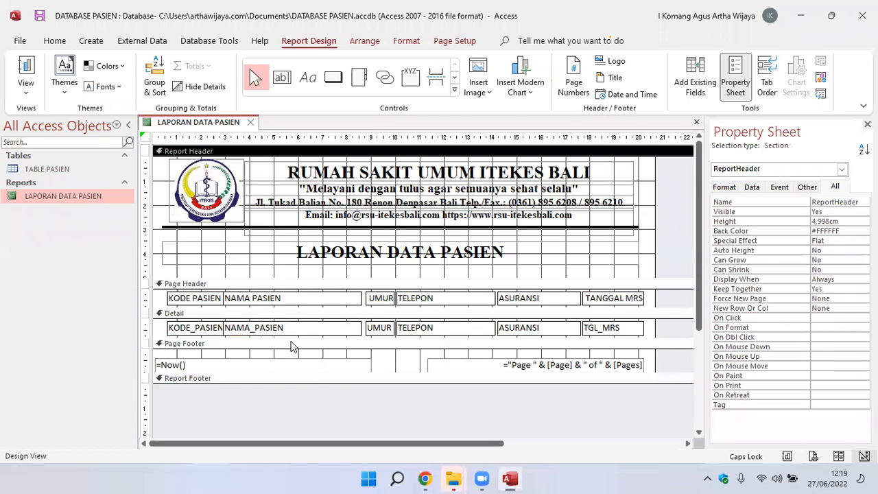
Save the report and check the column spacing in Report View, returning to Design View.
{"action": "left_click", "coordinate": [39, 19]}
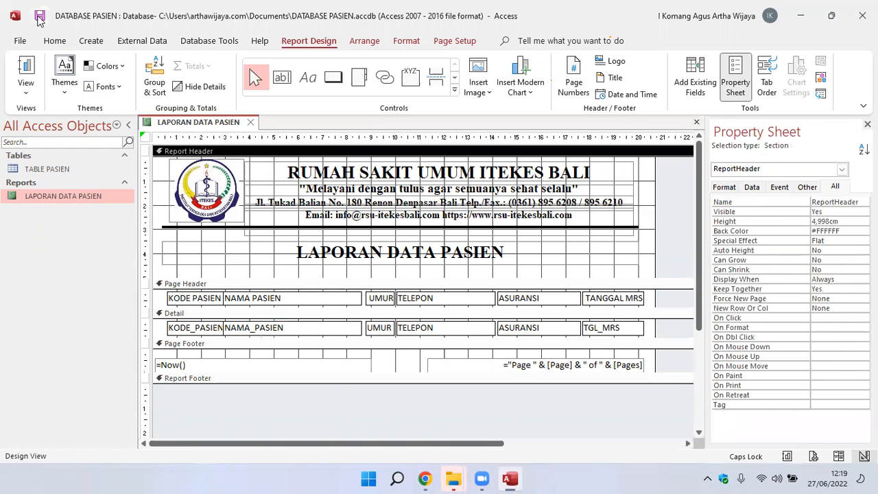
{"action": "double_click", "coordinate": [51, 192]}
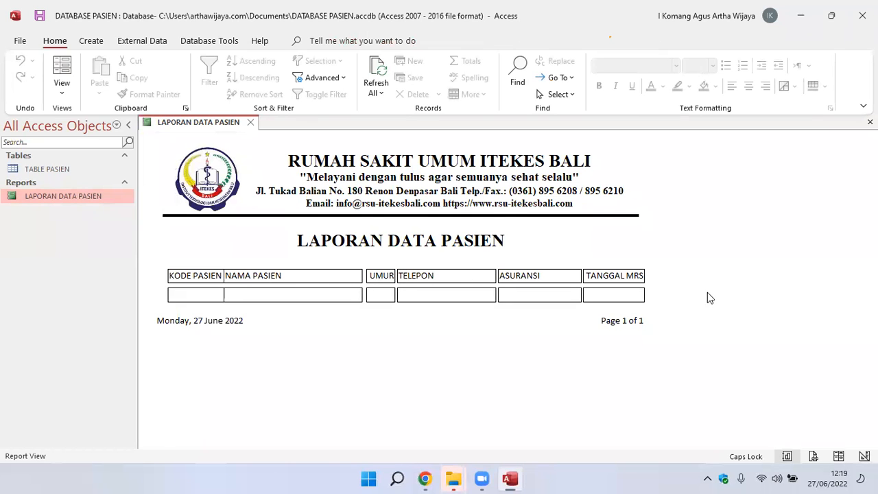
{"action": "right_click", "coordinate": [96, 197]}
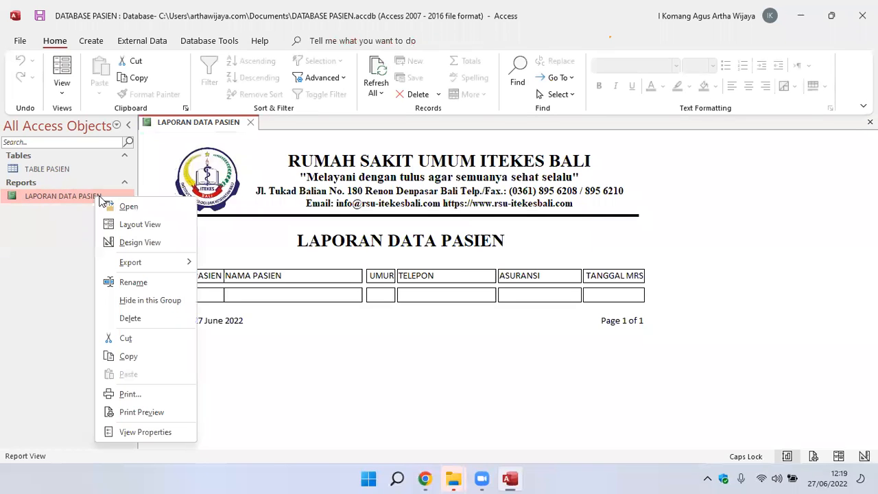
{"action": "left_click", "coordinate": [149, 242]}
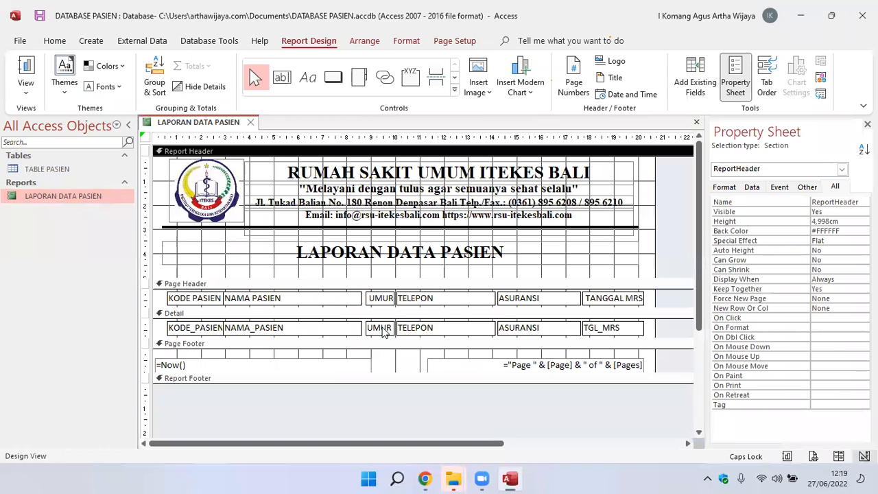
Move the UMUR label in the Page Header leftward to about 8.6 cm from the left edge, against the NAMA PASIEN label.
{"action": "left_click", "coordinate": [377, 301]}
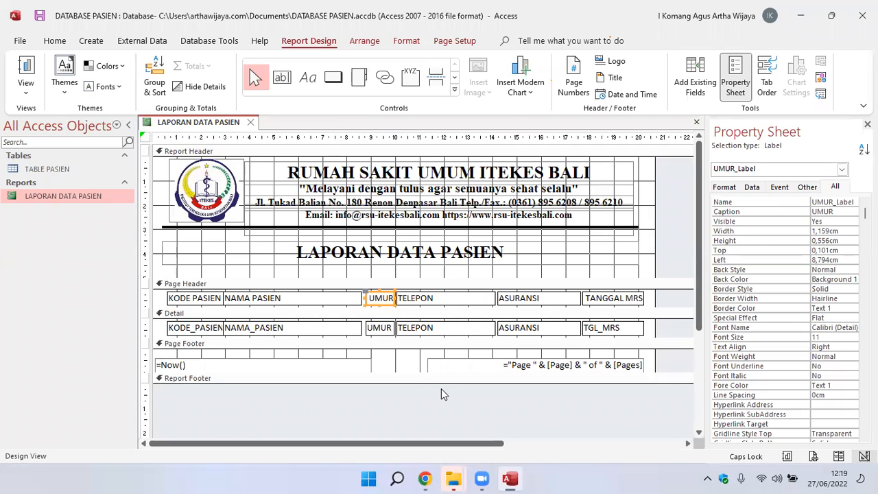
{"action": "key", "text": "Left"}
{"action": "key", "text": "Left"}
{"action": "key", "text": "Left"}
{"action": "key", "text": "Left"}
{"action": "key", "text": "Left"}
{"action": "key", "text": "Left"}
{"action": "key", "text": "Left"}
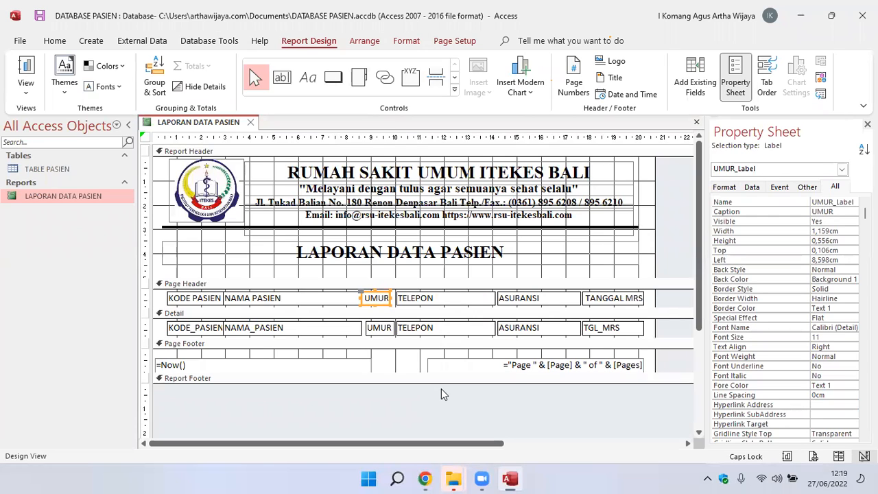
{"action": "left_click", "coordinate": [388, 351]}
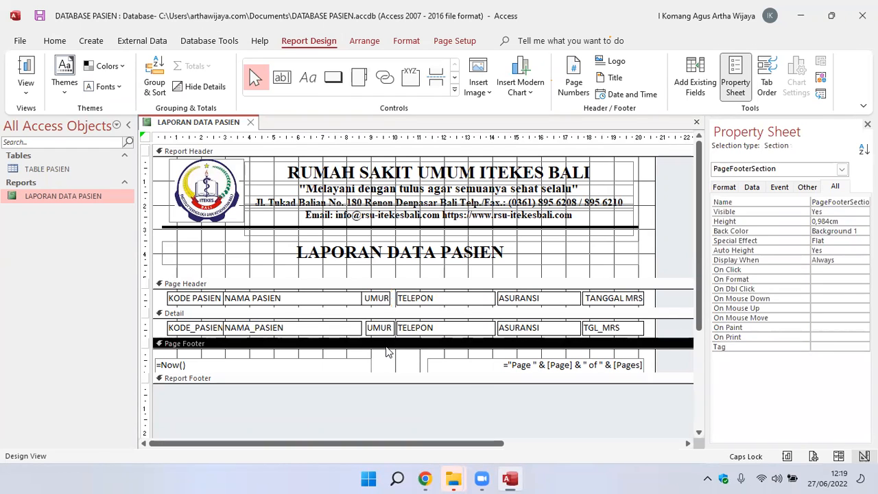
Move the UMUR text box in the Detail section leftward to about 8.6 cm from the left edge, matching its heading.
{"action": "left_click", "coordinate": [383, 328]}
{"action": "key", "text": "Left"}
{"action": "key", "text": "Left"}
{"action": "key", "text": "Left"}
{"action": "key", "text": "Left"}
{"action": "key", "text": "Left"}
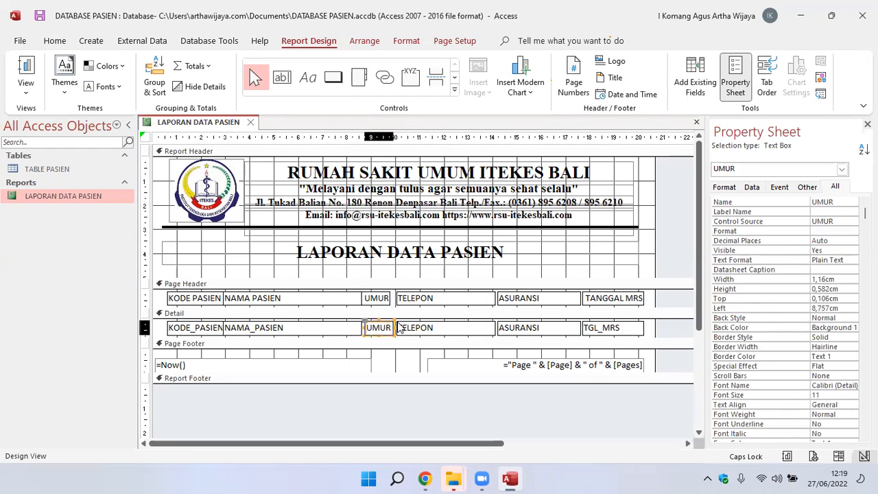
{"action": "key", "text": "Left"}
{"action": "key", "text": "Left"}
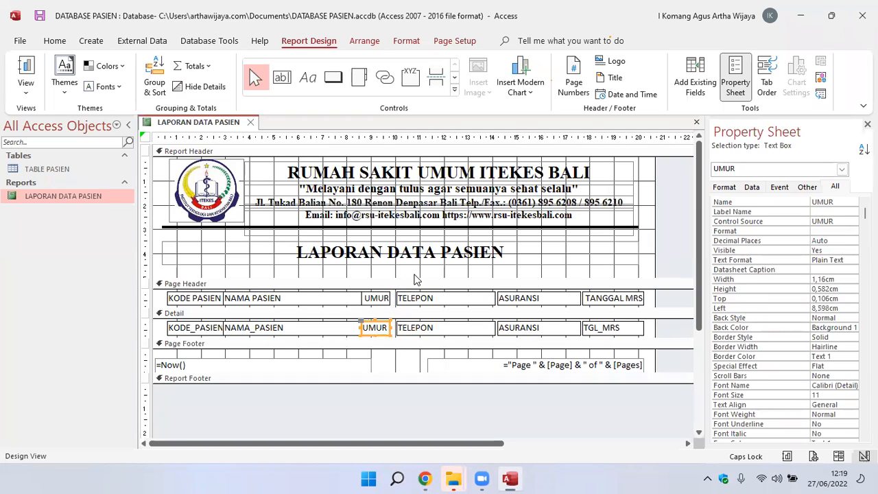
{"action": "left_click", "coordinate": [417, 276]}
Move the TELEPON label in the Page Header leftward until it sits against the UMUR label.
{"action": "left_click", "coordinate": [419, 298]}
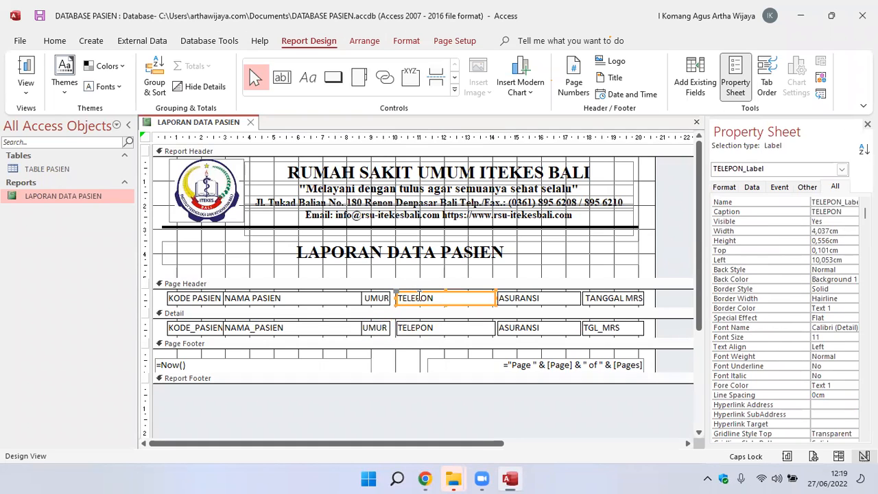
{"action": "key", "text": "Left"}
{"action": "key", "text": "Left"}
{"action": "key", "text": "Left"}
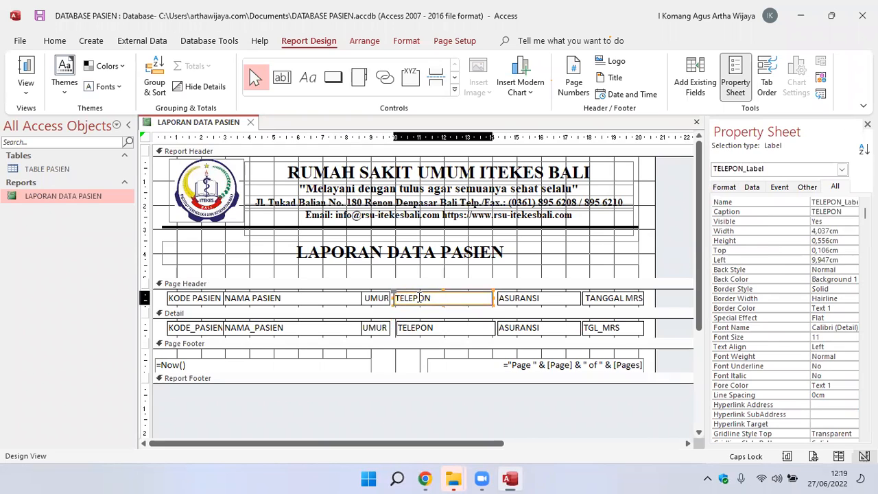
{"action": "key", "text": "Left"}
{"action": "key", "text": "Left"}
{"action": "key", "text": "Left"}
{"action": "left_click", "coordinate": [425, 266]}
Move the TELEPON text box in the Detail section leftward to about 9.76 cm from the left edge, matching its heading.
{"action": "left_click", "coordinate": [421, 330]}
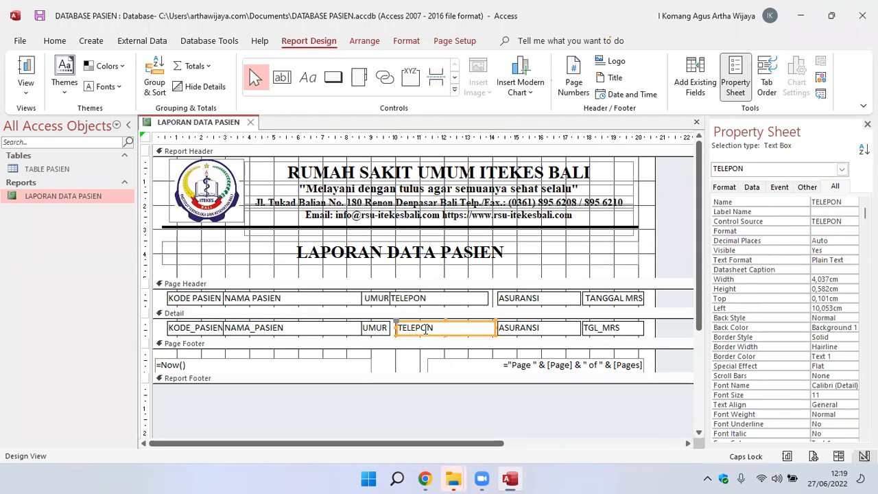
{"action": "key", "text": "Left"}
{"action": "key", "text": "Left"}
{"action": "key", "text": "Left"}
{"action": "key", "text": "Left"}
{"action": "key", "text": "Left"}
{"action": "key", "text": "Left"}
{"action": "key", "text": "Left"}
{"action": "key", "text": "Left"}
{"action": "key", "text": "Left"}
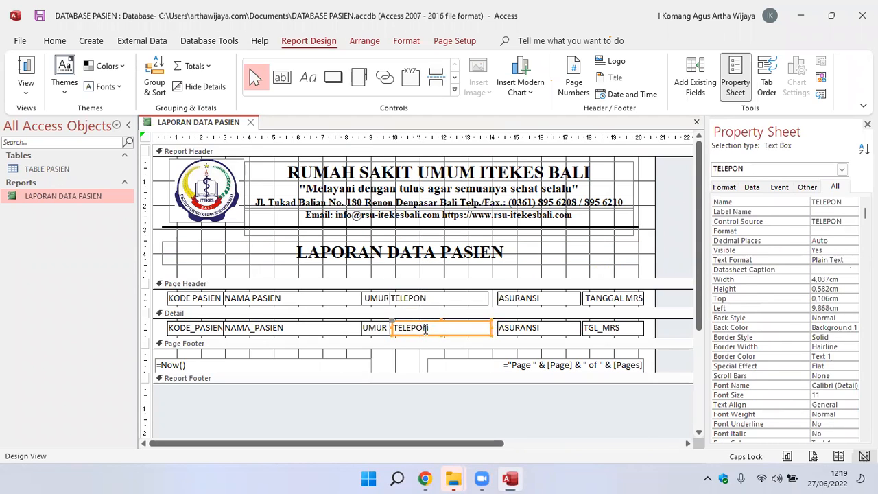
{"action": "key", "text": "Left"}
{"action": "key", "text": "Left"}
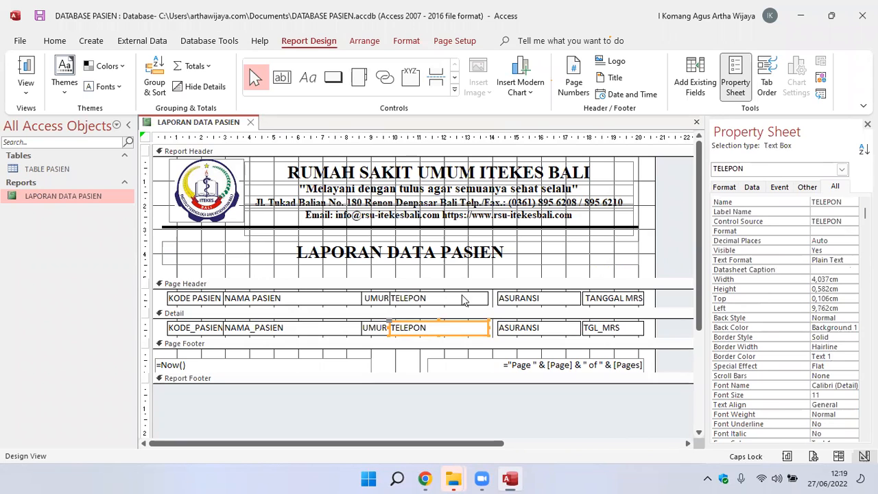
{"action": "left_click", "coordinate": [459, 279]}
Move the ASURANSI label in the Page Header leftward to about 13.81 cm from the left edge, against the TELEPON label.
{"action": "left_click", "coordinate": [540, 296]}
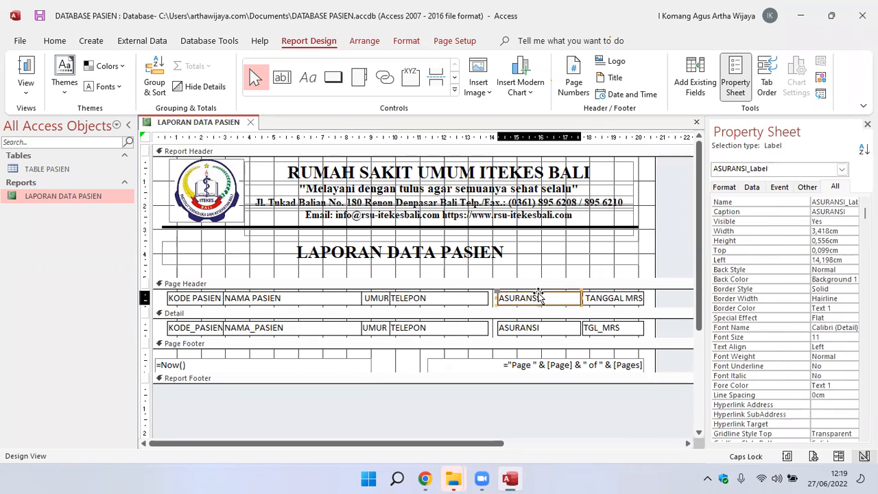
{"action": "key", "text": "Left"}
{"action": "key", "text": "Left"}
{"action": "key", "text": "Left"}
{"action": "key", "text": "Left"}
{"action": "key", "text": "Left"}
{"action": "key", "text": "Left"}
{"action": "key", "text": "Left"}
{"action": "key", "text": "Left"}
{"action": "key", "text": "Left"}
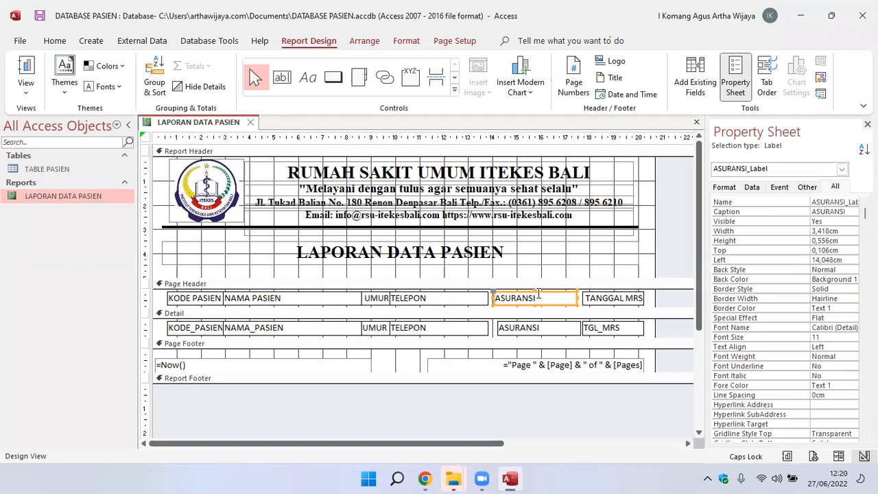
{"action": "key", "text": "Left"}
{"action": "key", "text": "Left"}
{"action": "key", "text": "Left"}
{"action": "key", "text": "Left"}
{"action": "key", "text": "Left"}
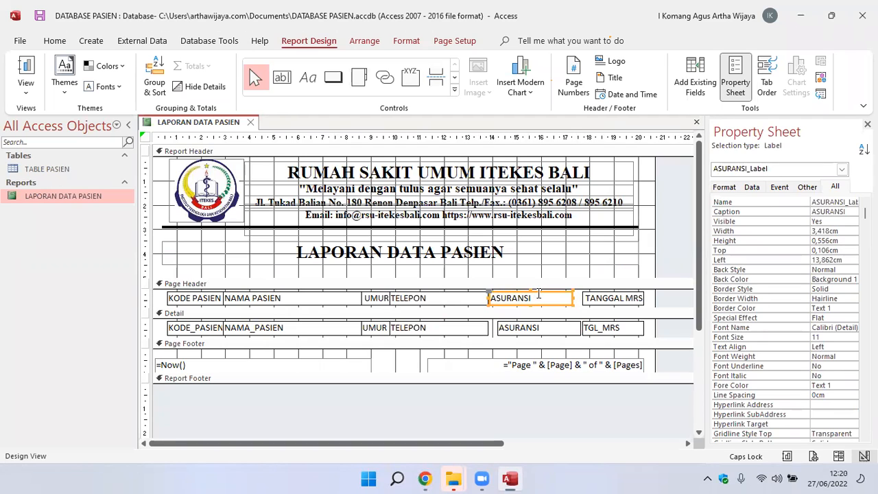
{"action": "key", "text": "Left"}
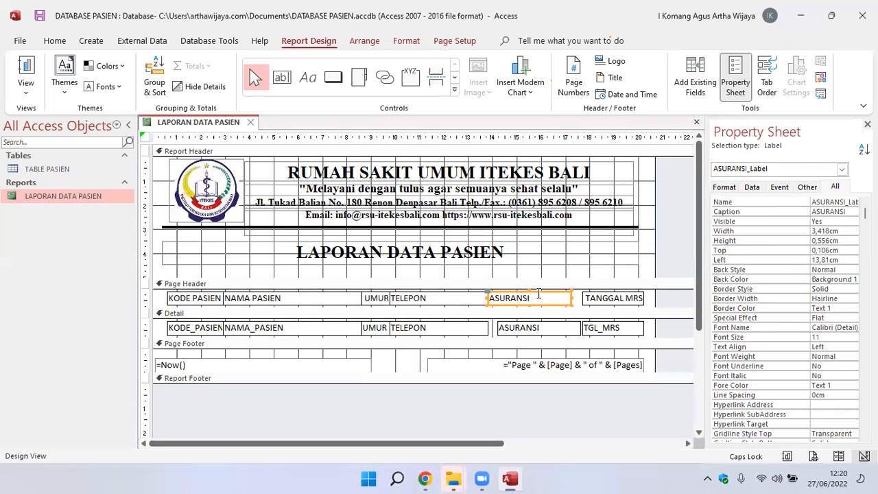
Move the ASURANSI text box in the Detail section leftward to about 13.81 cm from the left edge, matching its heading.
{"action": "left_click", "coordinate": [536, 331]}
{"action": "key", "text": "Left"}
{"action": "key", "text": "Left"}
{"action": "key", "text": "Left"}
{"action": "key", "text": "Left"}
{"action": "key", "text": "Left"}
{"action": "key", "text": "Left"}
{"action": "key", "text": "Left"}
{"action": "key", "text": "Left"}
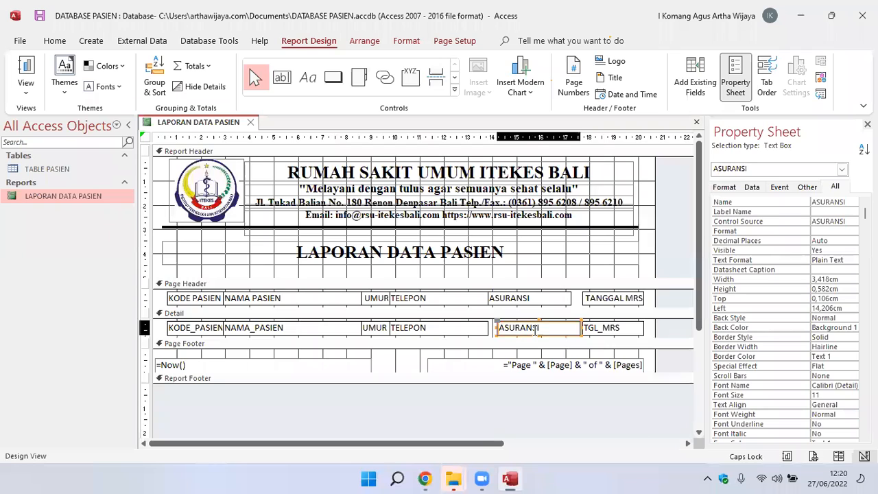
{"action": "key", "text": "Left"}
{"action": "key", "text": "Left"}
{"action": "key", "text": "Left"}
{"action": "key", "text": "Left"}
{"action": "key", "text": "Left"}
{"action": "key", "text": "Left"}
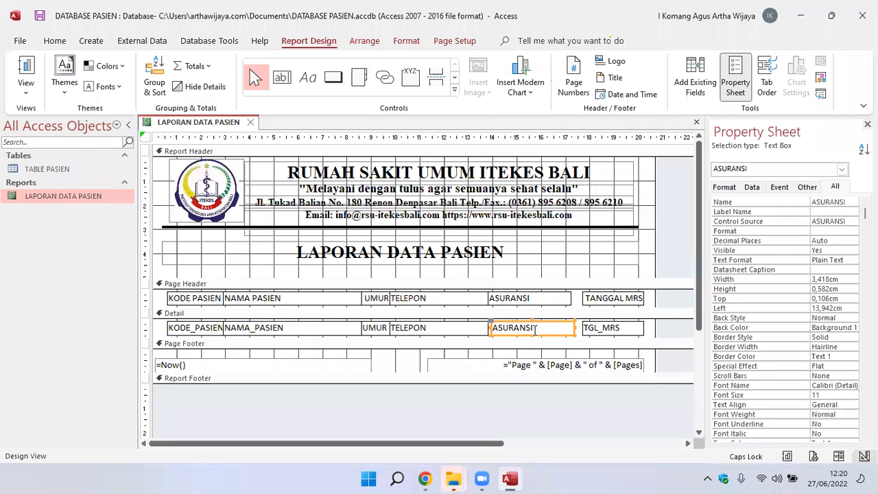
{"action": "key", "text": "Left"}
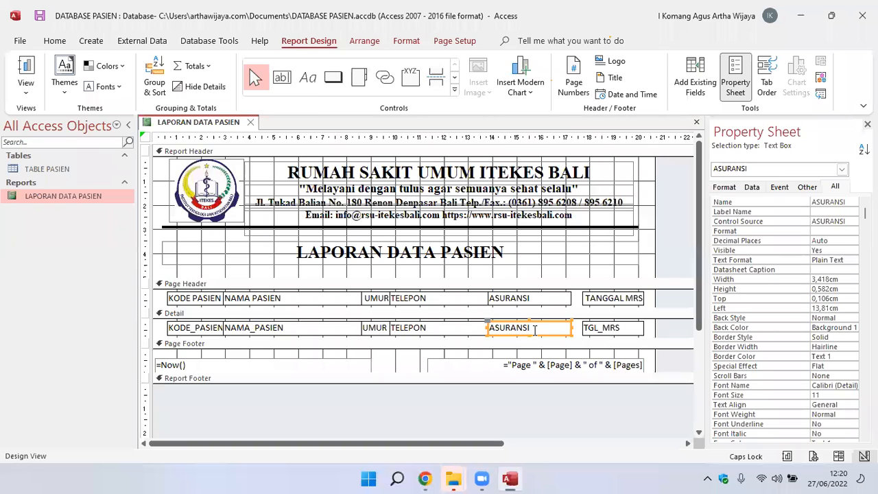
{"action": "left_click", "coordinate": [540, 263]}
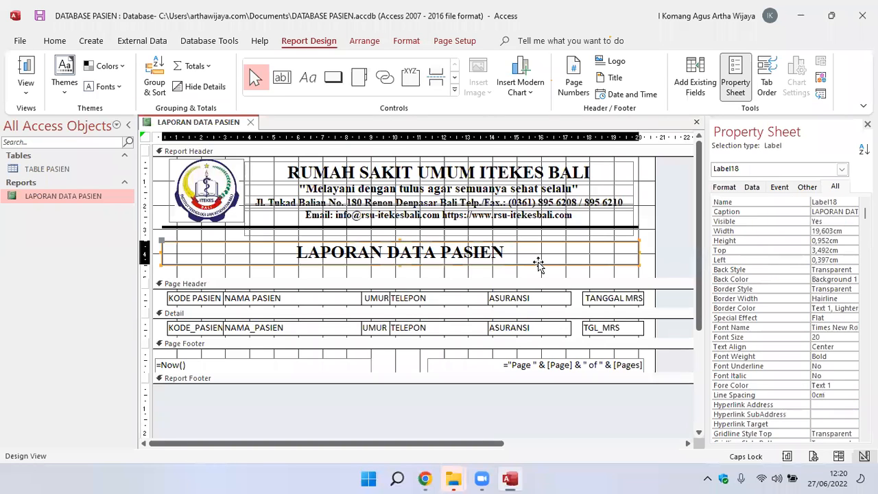
Move the TANGGAL MRS label in the Page Header leftward to about 17.22 cm from the left edge, against the ASURANSI label.
{"action": "left_click", "coordinate": [600, 304]}
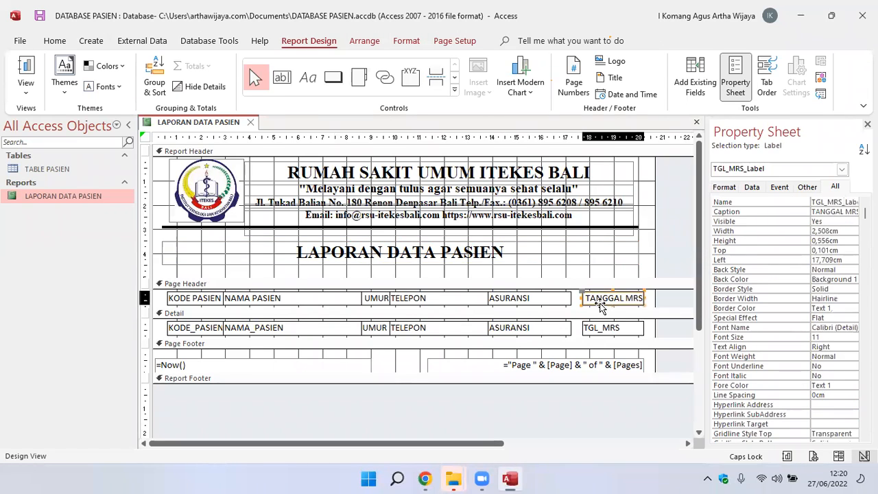
{"action": "key", "text": "Left"}
{"action": "key", "text": "Left"}
{"action": "key", "text": "Left"}
{"action": "key", "text": "Left"}
{"action": "key", "text": "Left"}
{"action": "key", "text": "Left"}
{"action": "key", "text": "Left"}
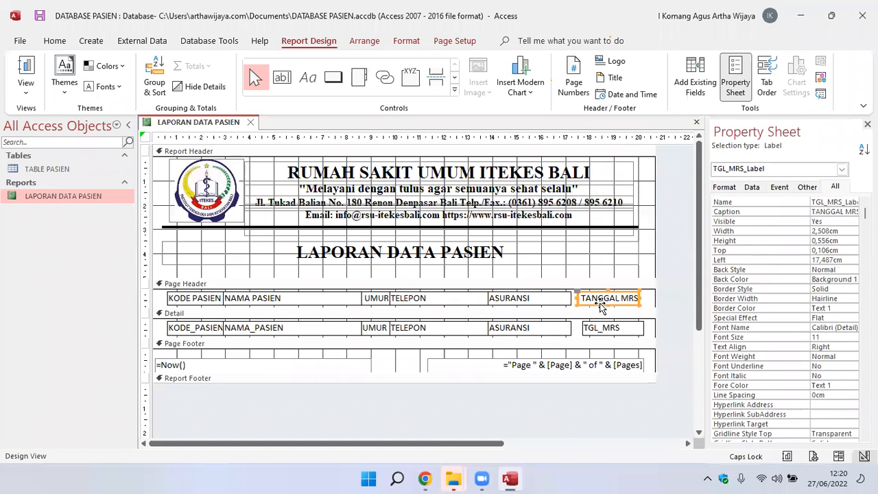
{"action": "key", "text": "Left"}
{"action": "key", "text": "Left"}
{"action": "key", "text": "Left"}
{"action": "key", "text": "Left"}
{"action": "key", "text": "Left"}
{"action": "key", "text": "Left"}
{"action": "key", "text": "Left"}
{"action": "key", "text": "Left"}
{"action": "key", "text": "Left"}
{"action": "key", "text": "Left"}
{"action": "key", "text": "Left"}
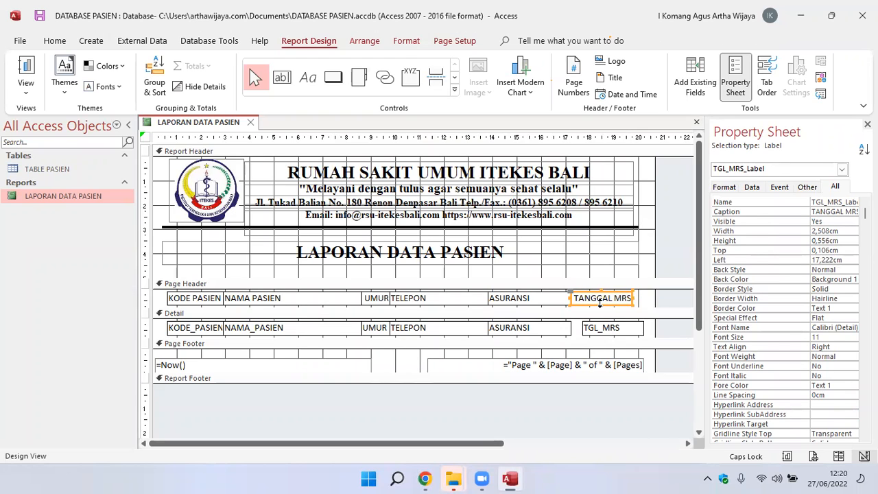
Move the TGL_MRS text box in the Detail section leftward to about 17.22 cm from the left edge, matching its heading.
{"action": "left_click", "coordinate": [595, 335]}
{"action": "key", "text": "Left"}
{"action": "key", "text": "Left"}
{"action": "key", "text": "Left"}
{"action": "key", "text": "Left"}
{"action": "key", "text": "Left"}
{"action": "key", "text": "Left"}
{"action": "key", "text": "Left"}
{"action": "key", "text": "Left"}
{"action": "key", "text": "Left"}
{"action": "key", "text": "Left"}
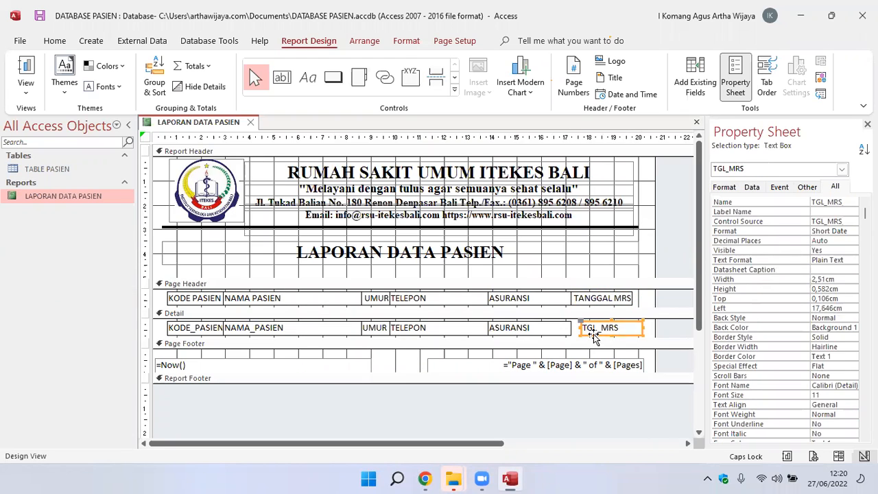
{"action": "key", "text": "Left"}
{"action": "key", "text": "Left"}
{"action": "key", "text": "Left"}
{"action": "key", "text": "Left"}
{"action": "key", "text": "Left"}
{"action": "key", "text": "Left"}
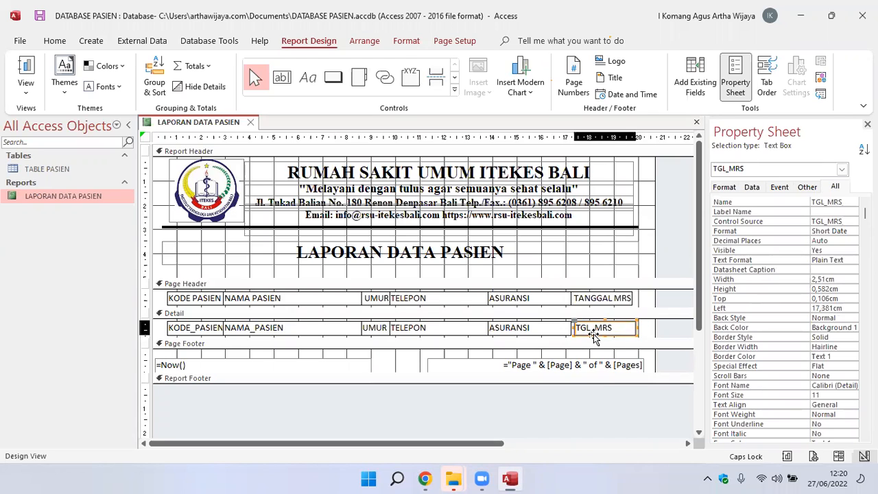
{"action": "key", "text": "Left"}
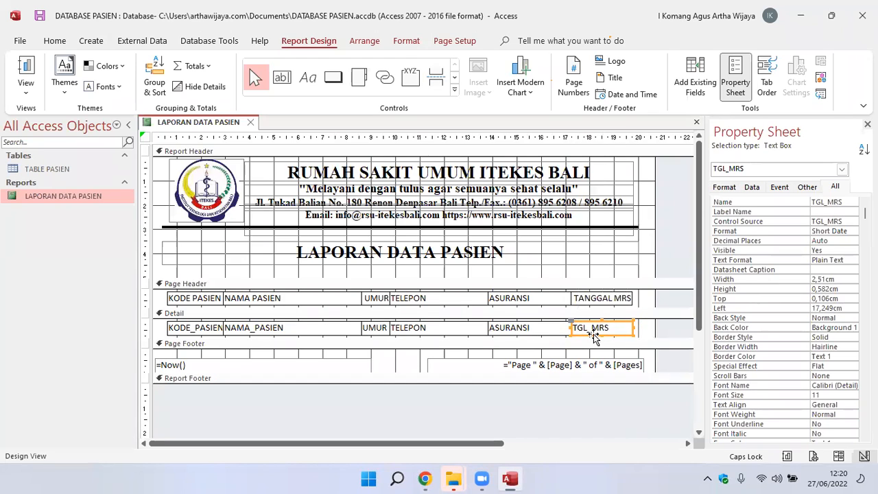
{"action": "key", "text": "Left"}
{"action": "key", "text": "Right"}
{"action": "left_click", "coordinate": [635, 251]}
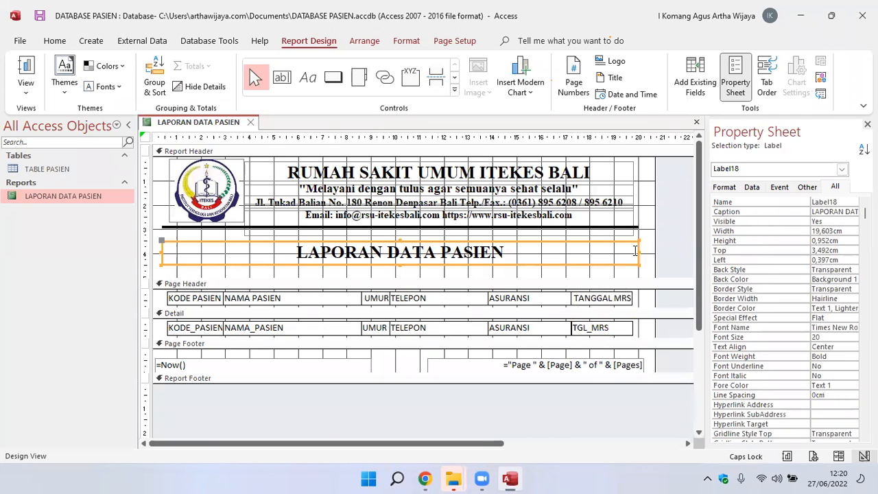
{"action": "left_click", "coordinate": [611, 327]}
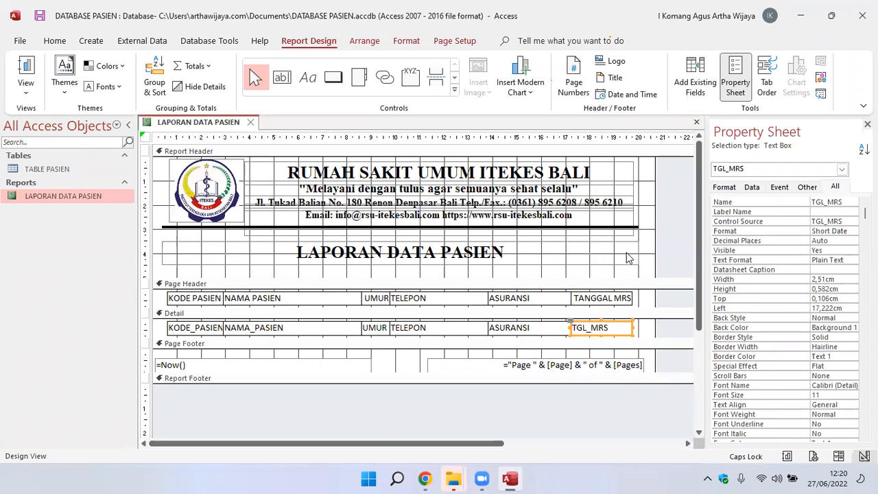
{"action": "left_click", "coordinate": [630, 247]}
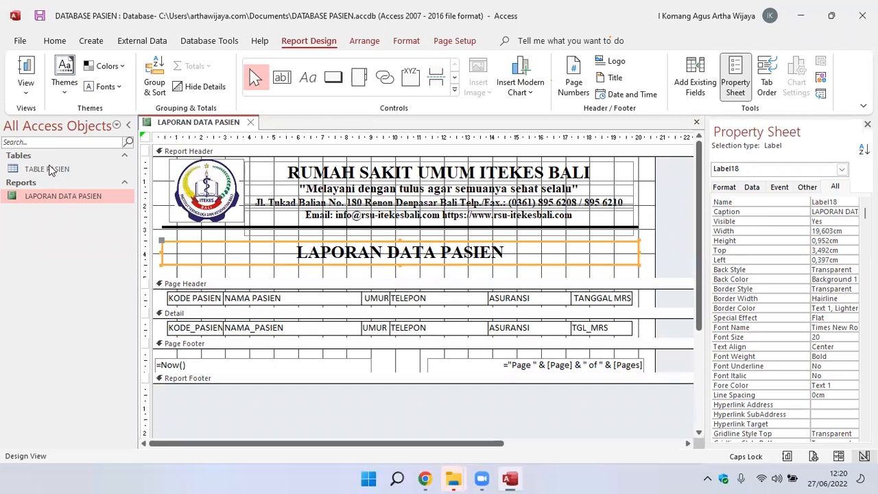
Examine the column alignment and the gap between heading and data rows in Report View, returning to Design View.
{"action": "double_click", "coordinate": [45, 199]}
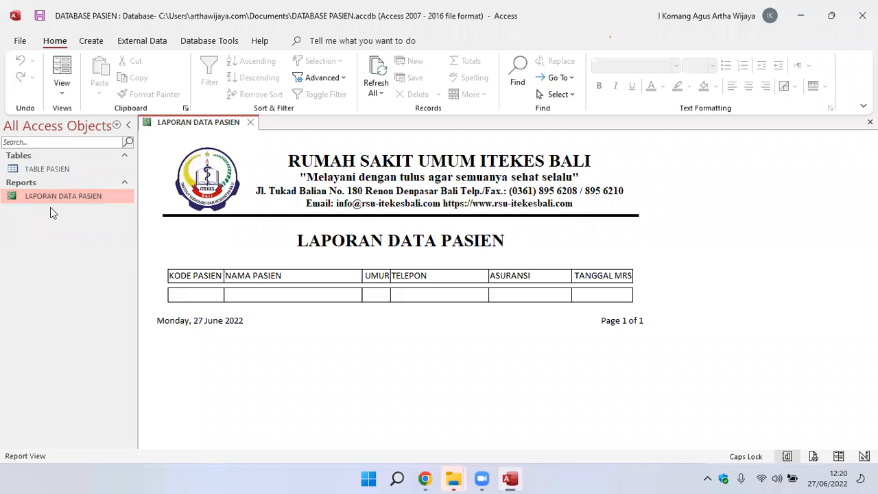
{"action": "right_click", "coordinate": [51, 199]}
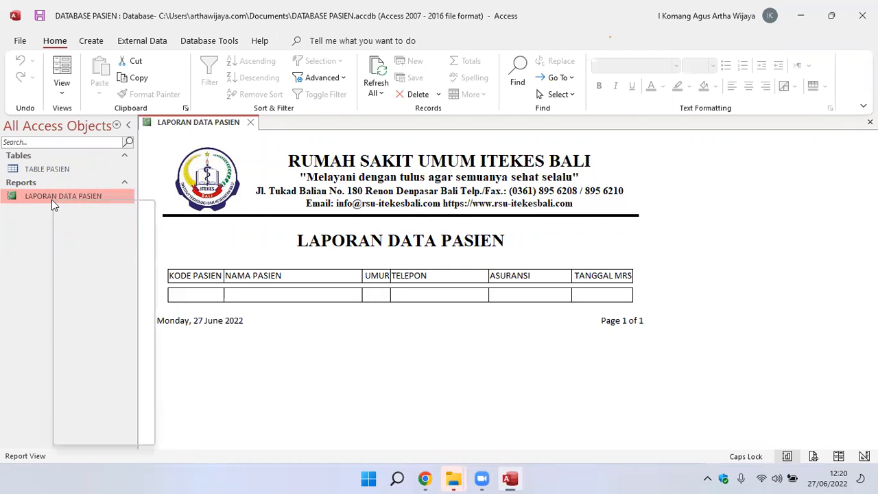
{"action": "left_click", "coordinate": [83, 238]}
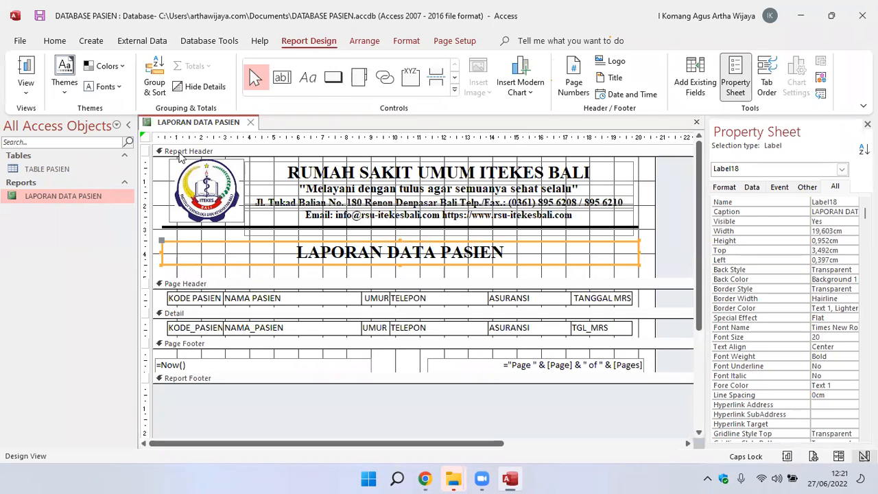
{"action": "double_click", "coordinate": [64, 199]}
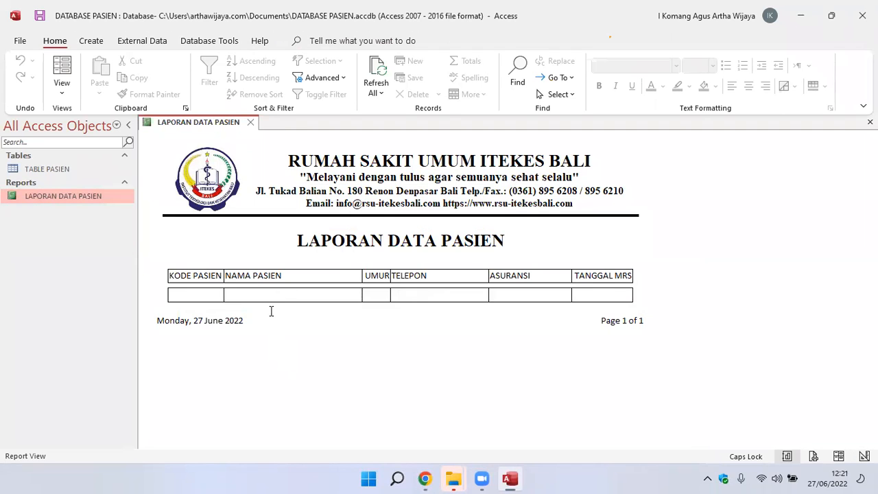
{"action": "right_click", "coordinate": [53, 196]}
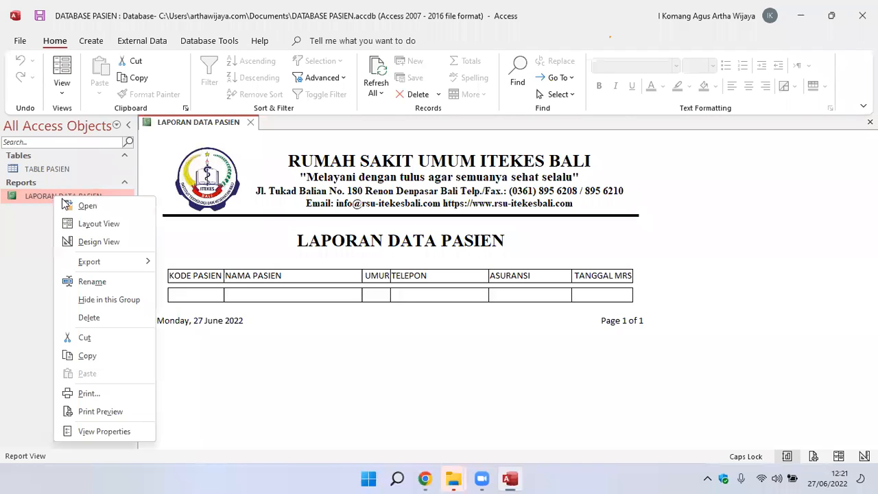
{"action": "left_click", "coordinate": [90, 241]}
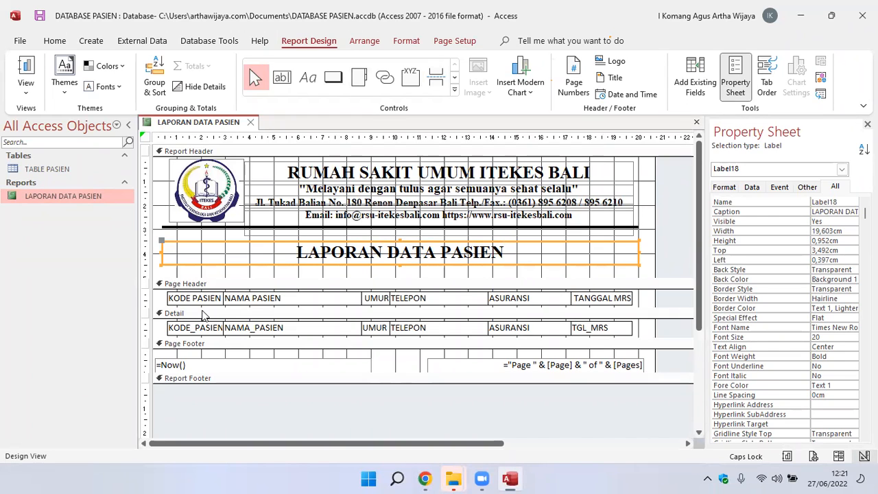
Reduce the Page Header section's height slightly so its lower edge sits against the heading labels.
{"action": "left_click_drag", "start_coordinate": [202, 308], "coordinate": [202, 308]}
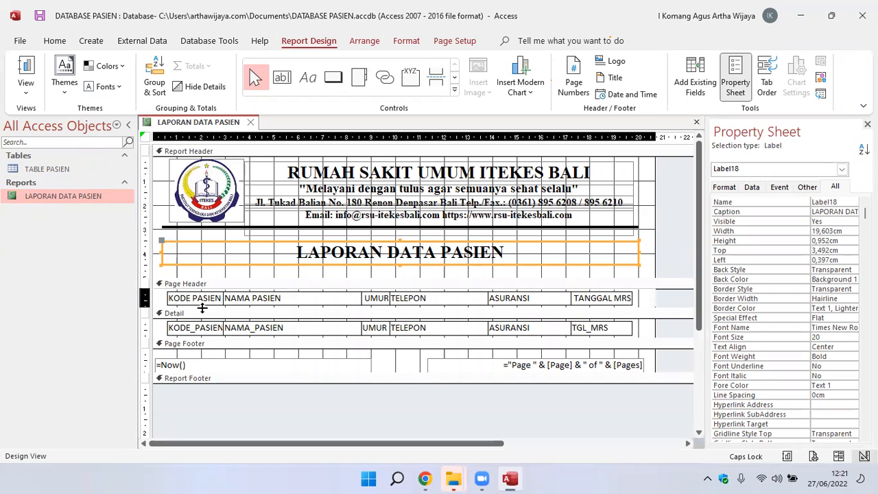
{"action": "left_click_drag", "start_coordinate": [201, 308], "coordinate": [202, 306]}
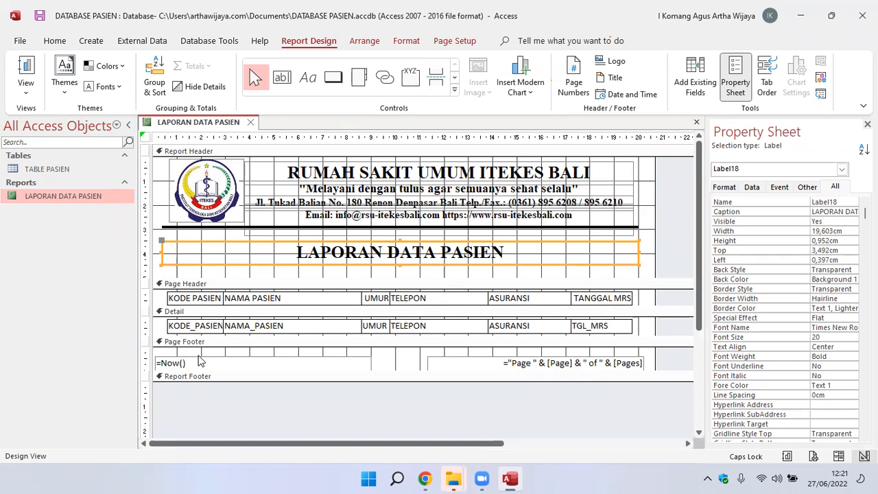
Move all six text boxes in the Detail section up together so they sit against the section's upper edge.
{"action": "left_click", "coordinate": [161, 330]}
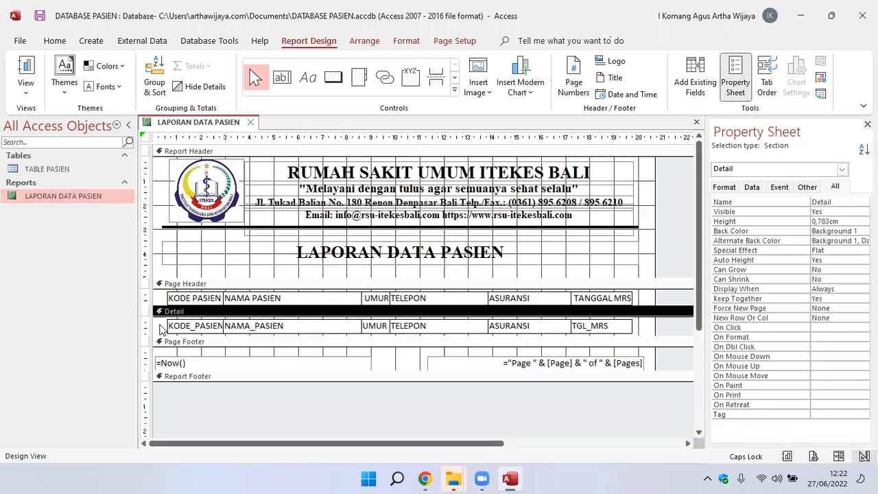
{"action": "left_click_drag", "start_coordinate": [160, 330], "coordinate": [637, 330]}
{"action": "left_click_drag", "start_coordinate": [652, 333], "coordinate": [652, 330]}
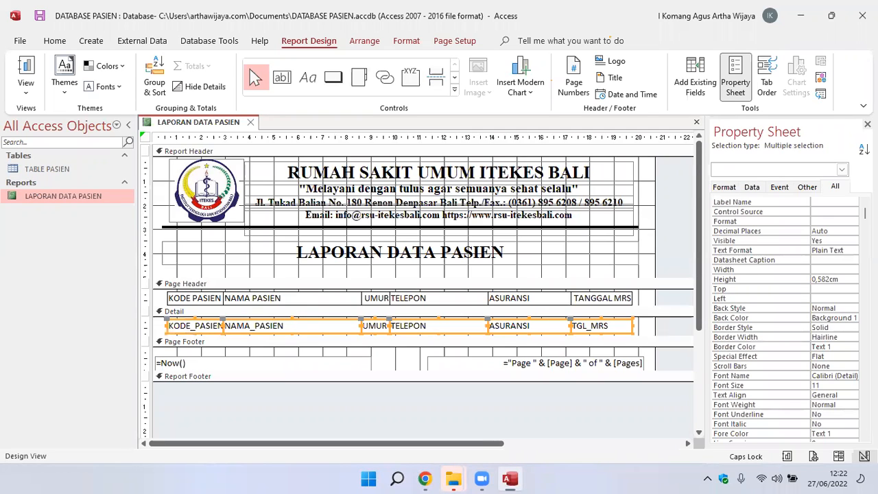
{"action": "key", "text": "Up"}
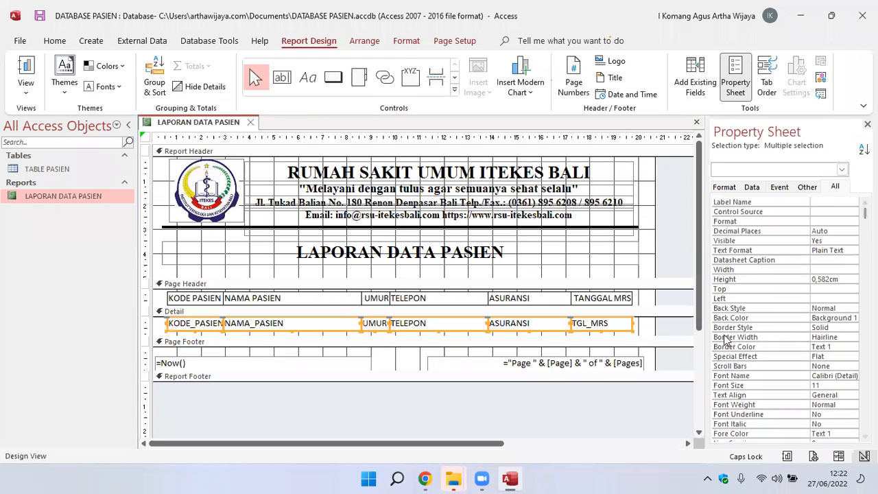
{"action": "left_click", "coordinate": [650, 333]}
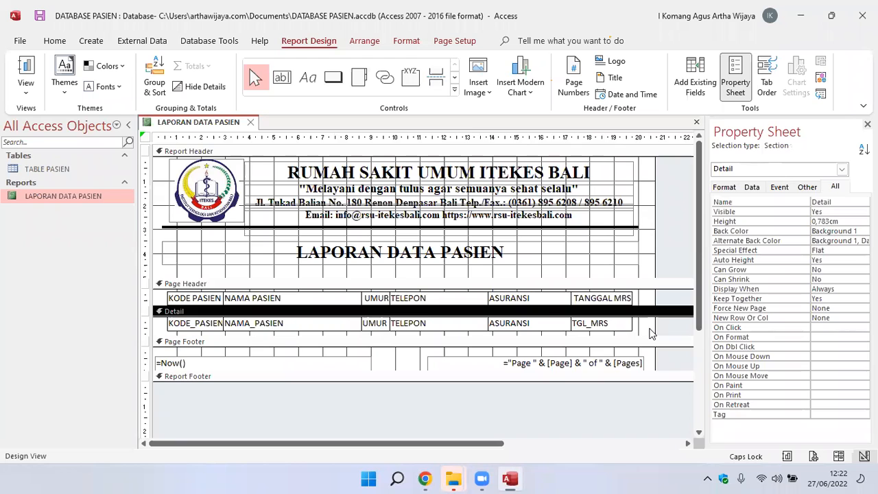
{"action": "left_click", "coordinate": [673, 357]}
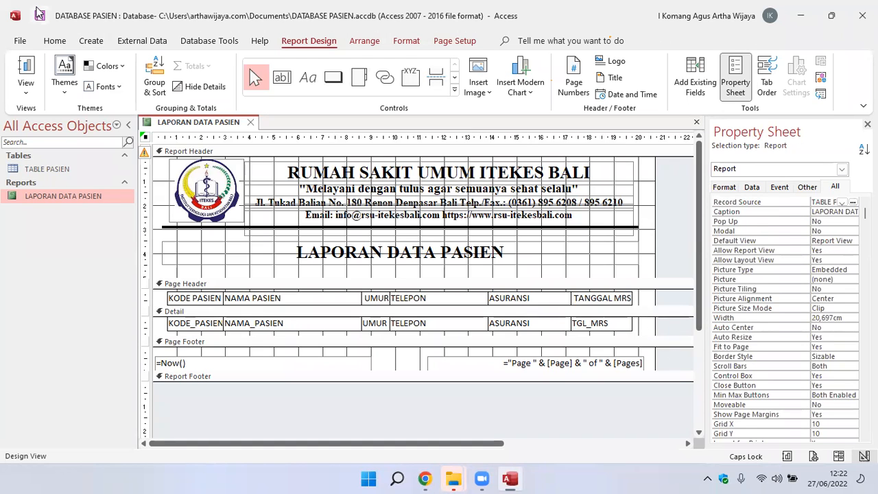
Check the gap between the heading and data rows in Report View, returning to Design View.
{"action": "double_click", "coordinate": [61, 193]}
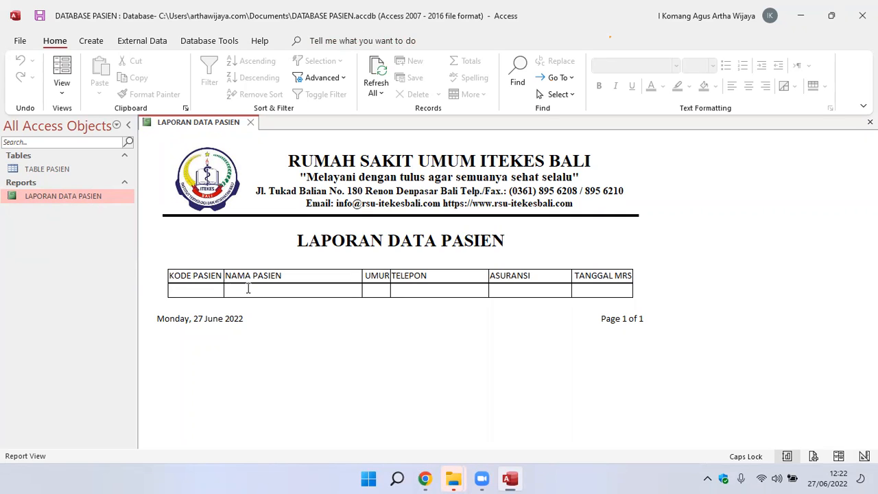
{"action": "right_click", "coordinate": [44, 197]}
{"action": "right_click", "coordinate": [44, 197]}
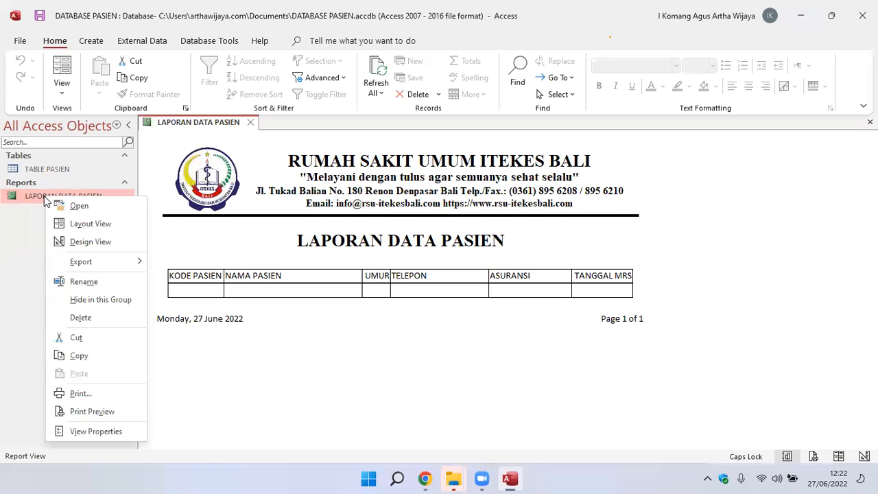
{"action": "left_click", "coordinate": [85, 240]}
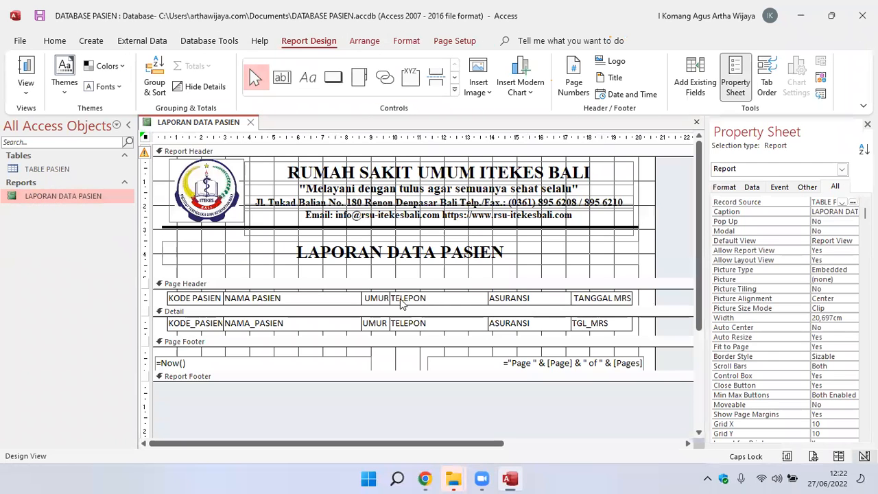
Make all six column heading labels in the Page Header bold.
{"action": "left_click_drag", "start_coordinate": [159, 298], "coordinate": [653, 304]}
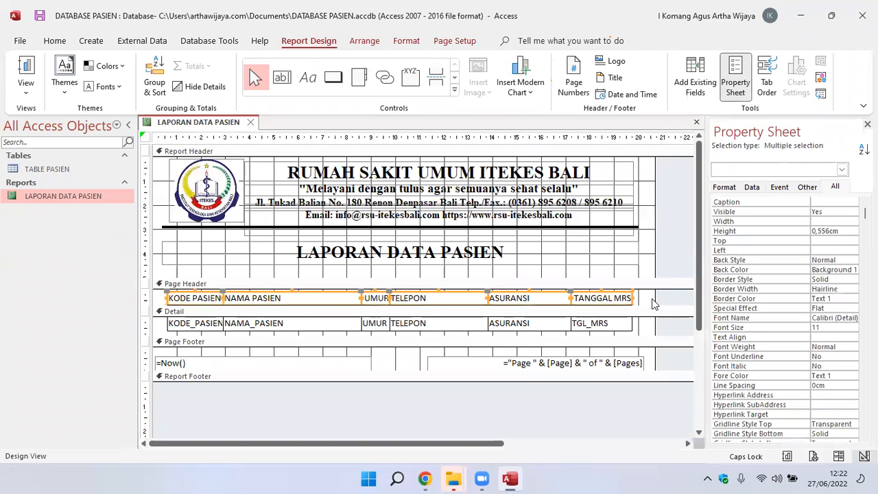
{"action": "left_click", "coordinate": [55, 41]}
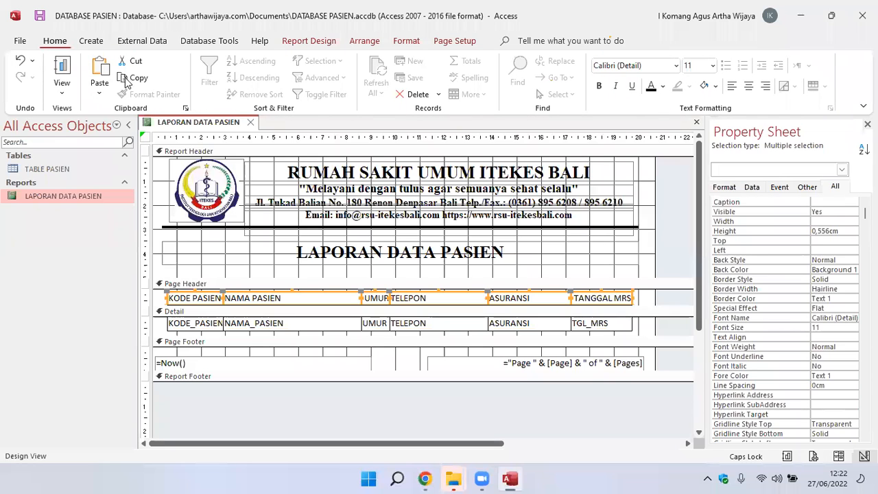
{"action": "left_click", "coordinate": [599, 86]}
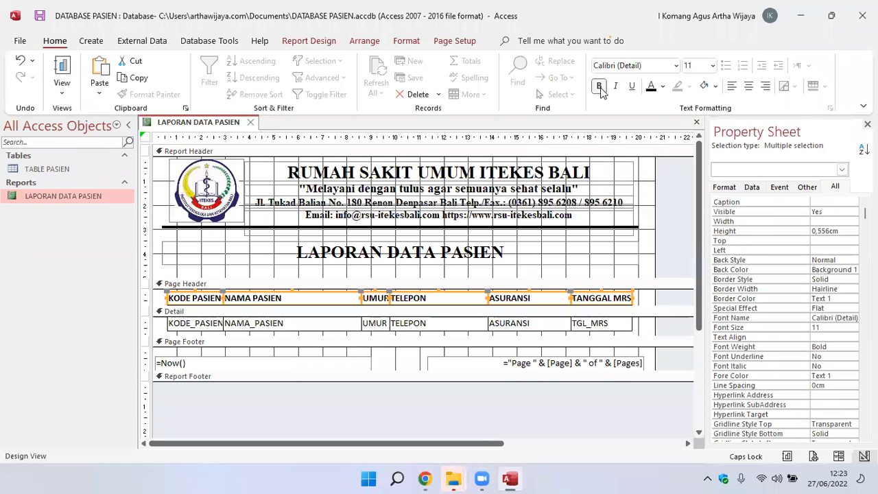
Give the Page Header's column heading labels a light blue background, #A4D5E2.
{"action": "left_click", "coordinate": [717, 89]}
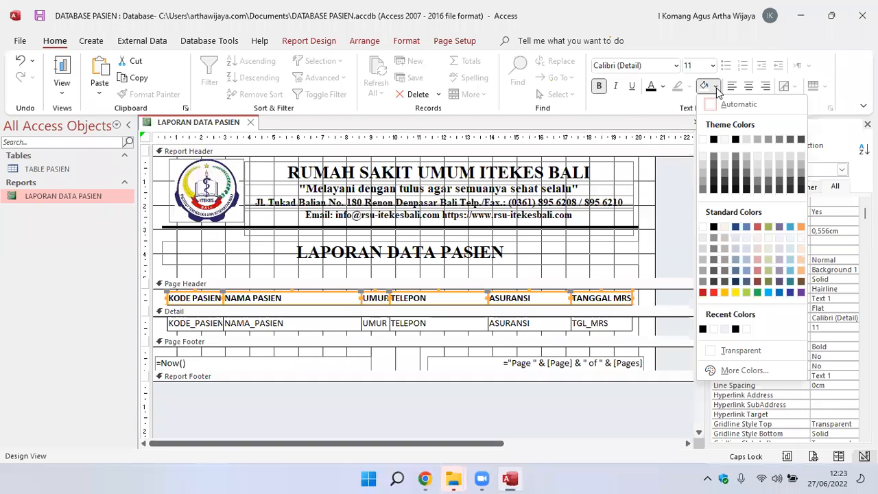
{"action": "left_click", "coordinate": [790, 227]}
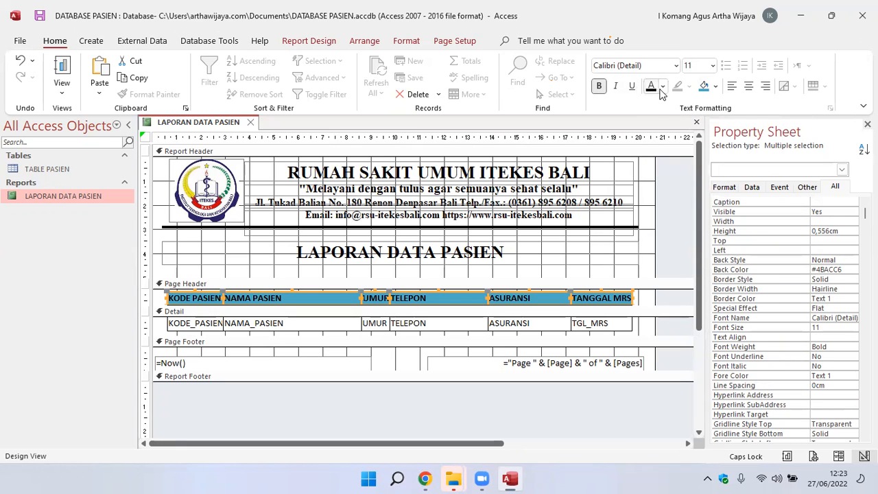
{"action": "left_click", "coordinate": [717, 87]}
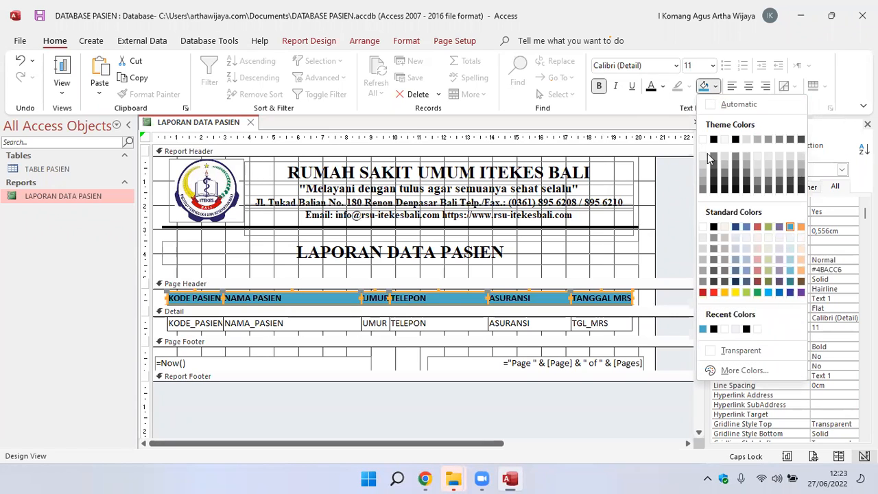
{"action": "left_click", "coordinate": [791, 259]}
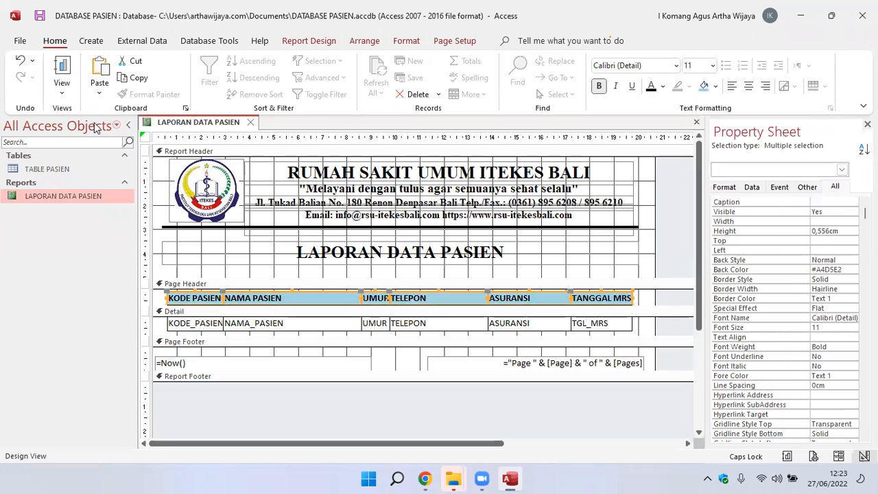
Save the LAPORAN DATA PASIEN report and display it in Report View.
{"action": "left_click", "coordinate": [40, 17]}
{"action": "double_click", "coordinate": [73, 195]}
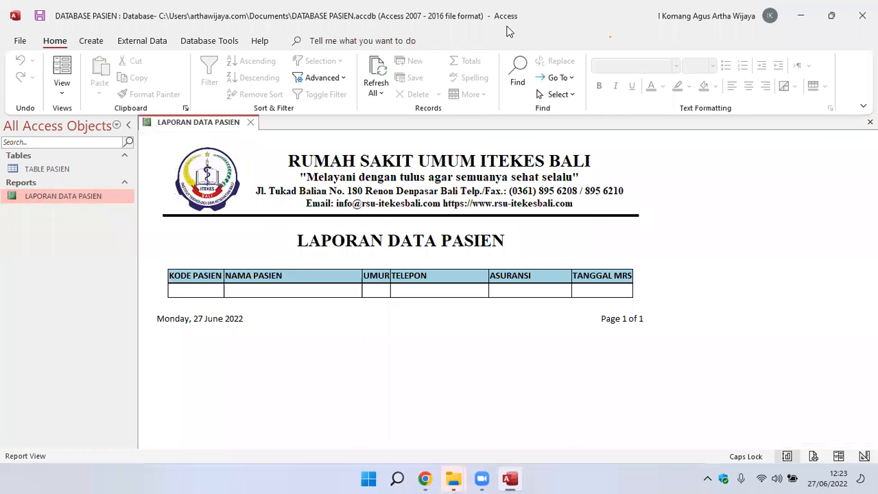
{"action": "left_click", "coordinate": [478, 135]}
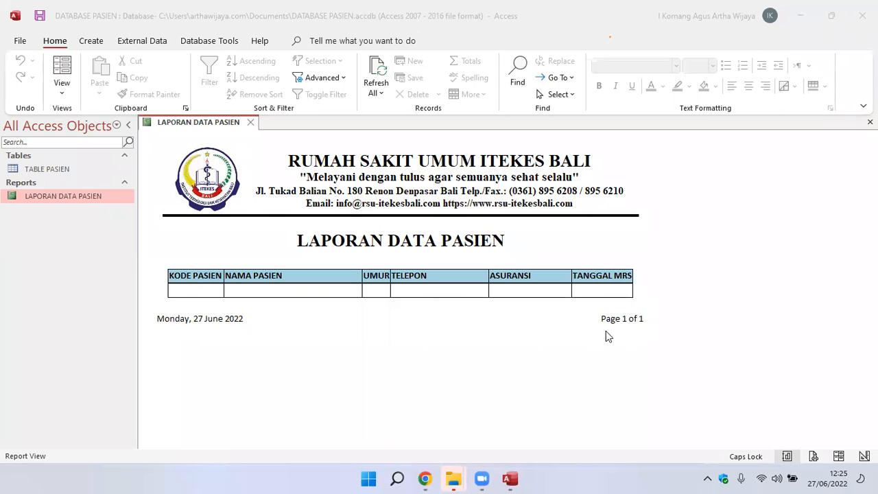
In Design View, move the =Now() date text box in the Page Footer rightward to about 0.608 cm from the left edge.
{"action": "right_click", "coordinate": [49, 193]}
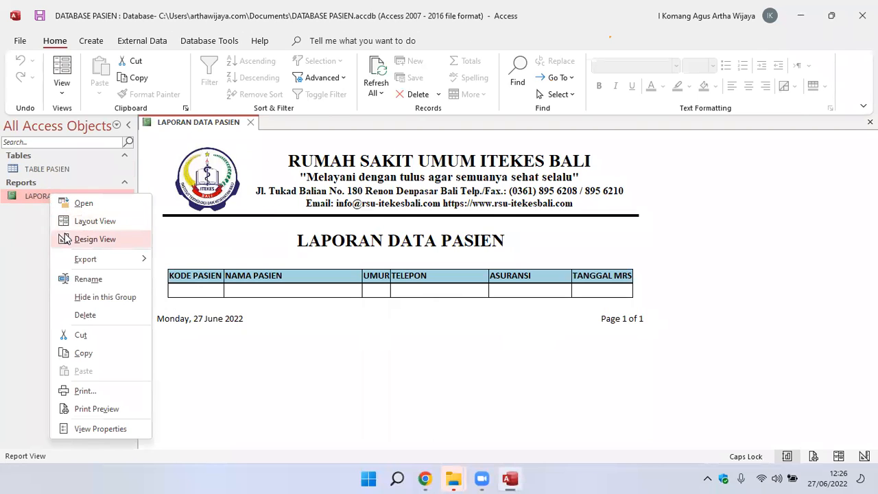
{"action": "left_click", "coordinate": [66, 239]}
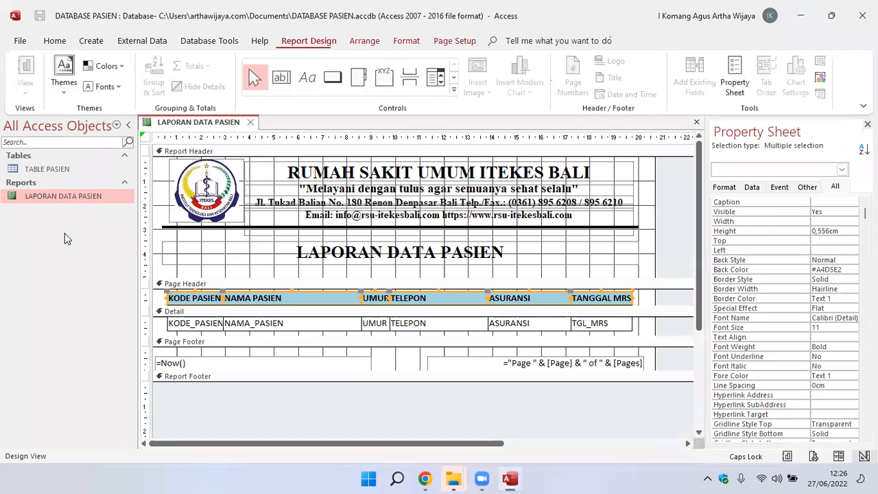
{"action": "left_click", "coordinate": [197, 361]}
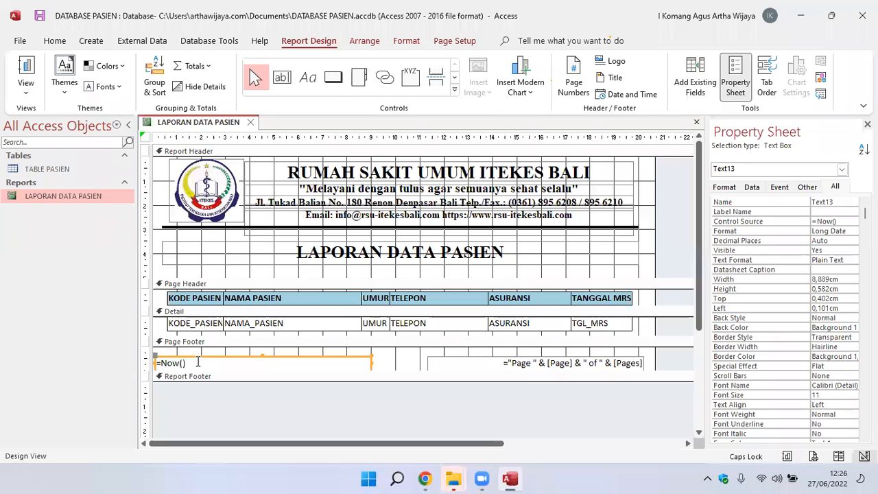
{"action": "key", "text": "Right"}
{"action": "key", "text": "Right"}
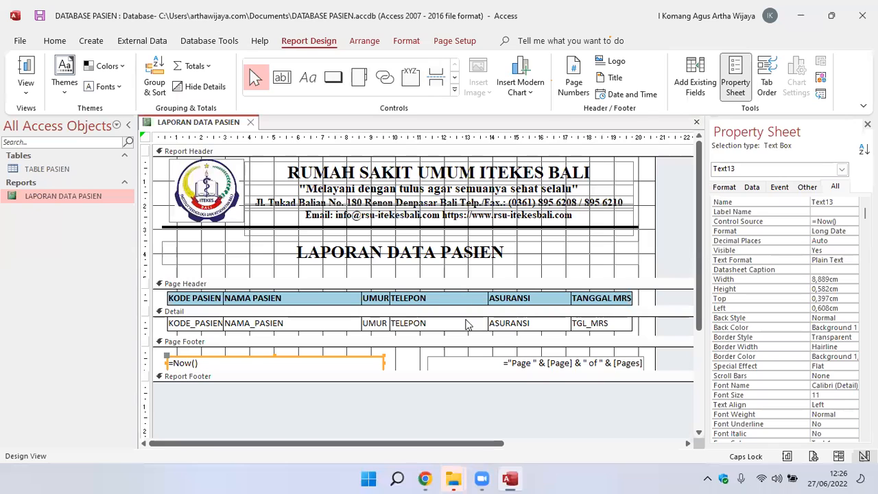
Move the page number text box in the Page Footer leftward to about 10.899 cm, lining its right end up with the table.
{"action": "left_click", "coordinate": [489, 363]}
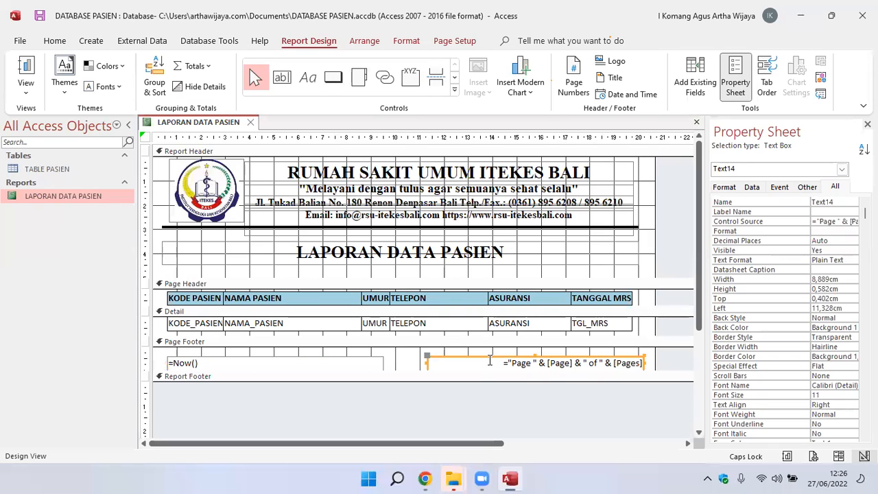
{"action": "key", "text": "Left"}
{"action": "key", "text": "Left"}
{"action": "key", "text": "Left"}
{"action": "key", "text": "Left"}
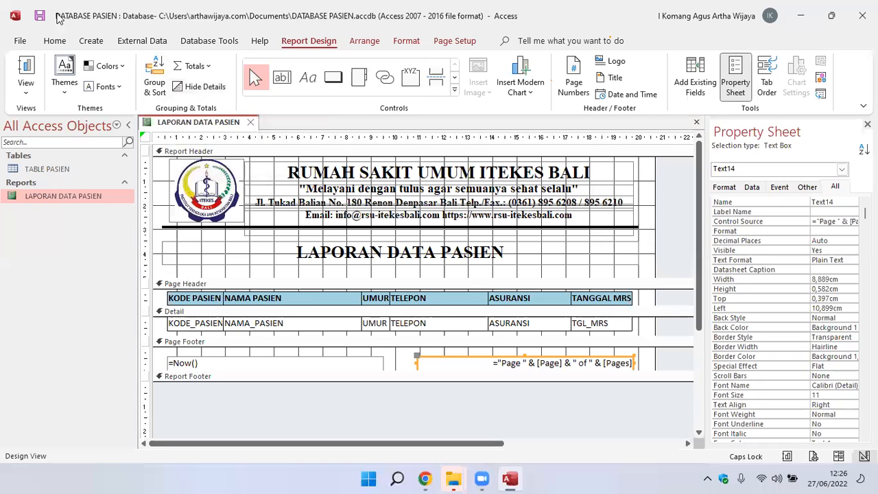
Examine the footer alignment and the whole page layout of the report in Report View and Print Preview.
{"action": "double_click", "coordinate": [53, 197]}
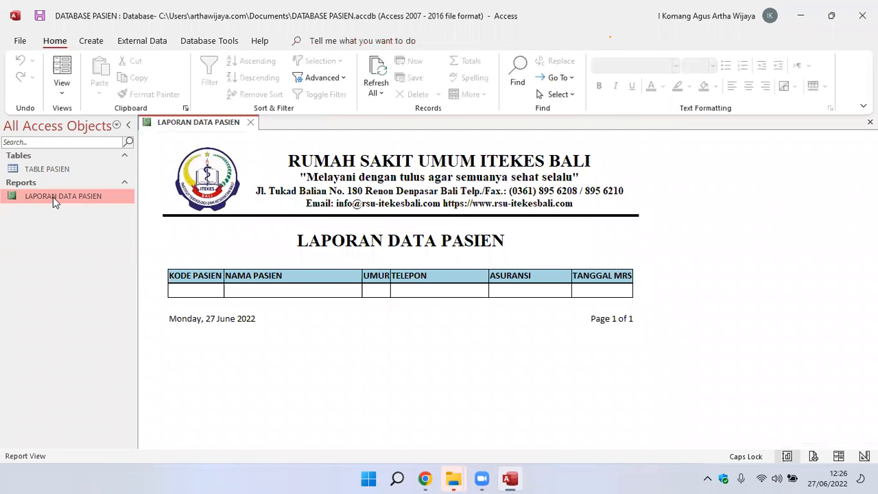
{"action": "right_click", "coordinate": [722, 221]}
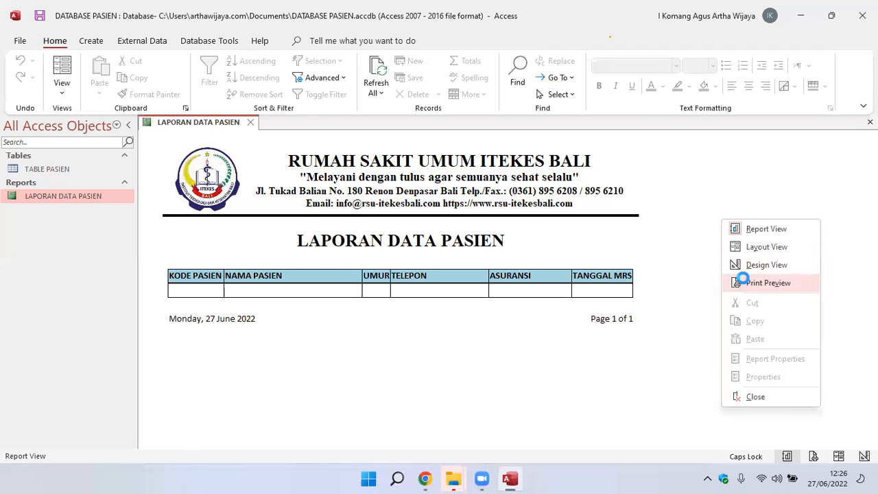
{"action": "left_click", "coordinate": [746, 282]}
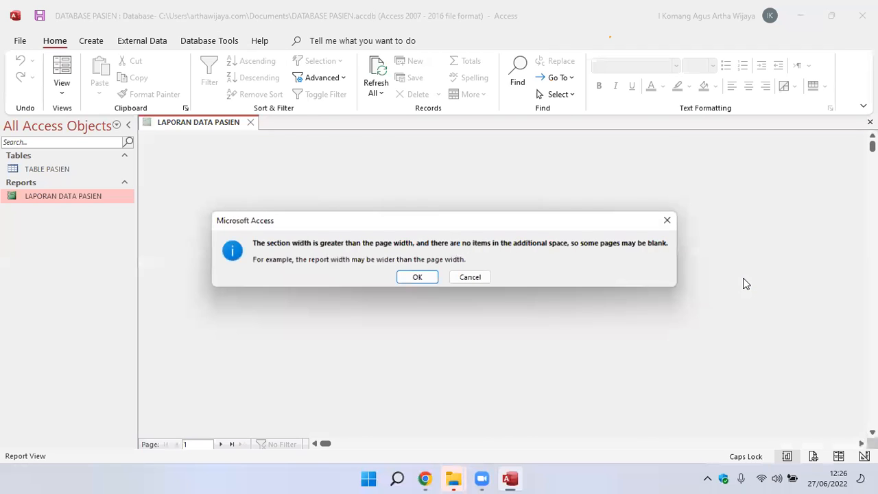
{"action": "left_click", "coordinate": [431, 278]}
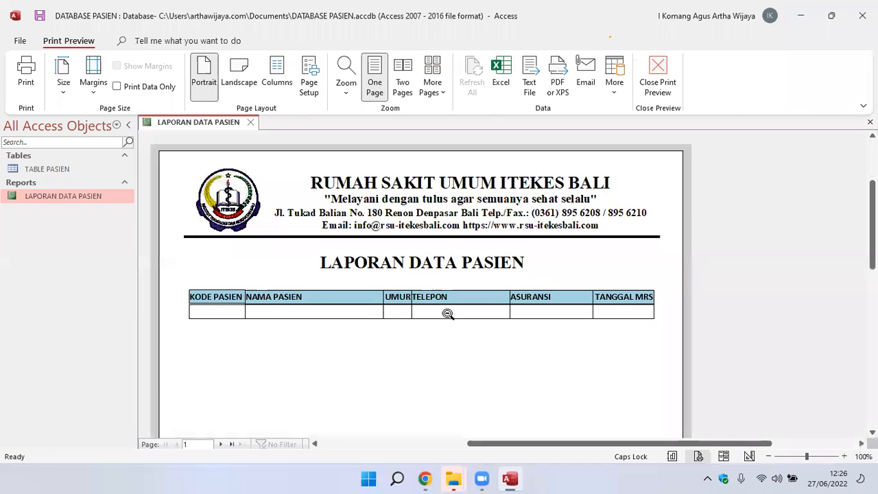
{"action": "left_click", "coordinate": [483, 377]}
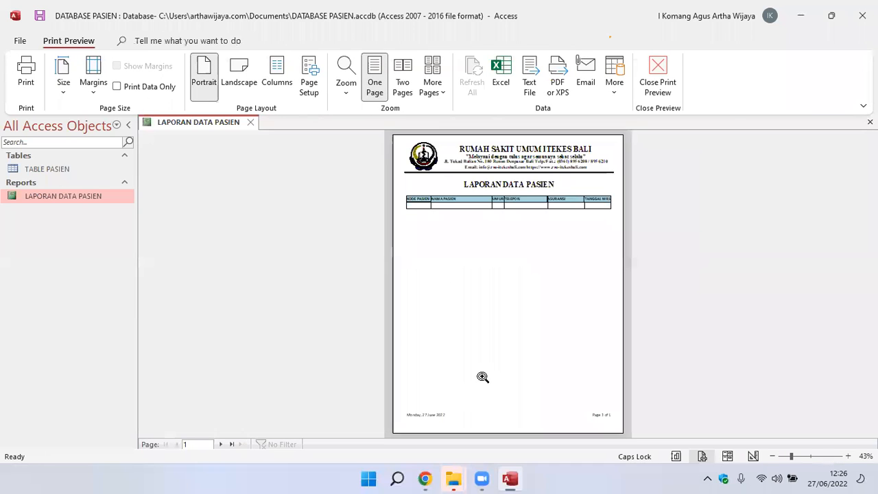
{"action": "left_click", "coordinate": [477, 323]}
{"action": "scroll", "coordinate": [477, 276], "scroll_direction": "down", "scroll_amount": 5}
{"action": "scroll", "coordinate": [478, 277], "scroll_direction": "up", "scroll_amount": 10}
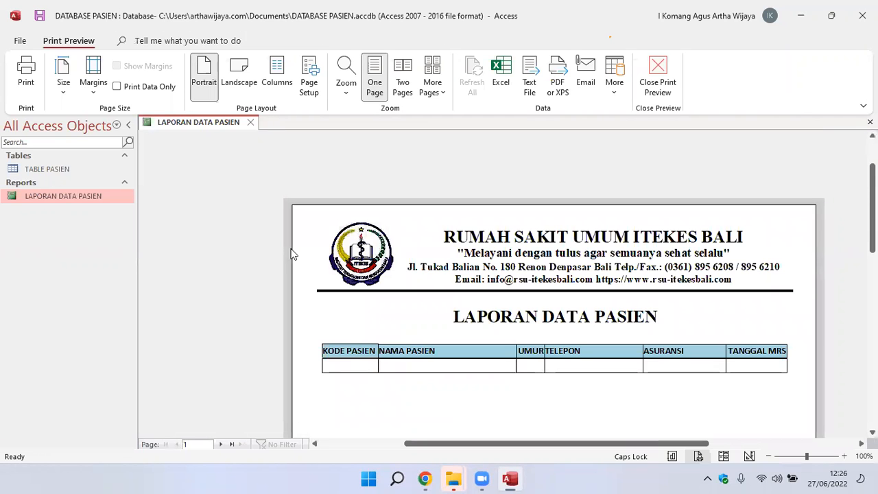
{"action": "left_click", "coordinate": [227, 244]}
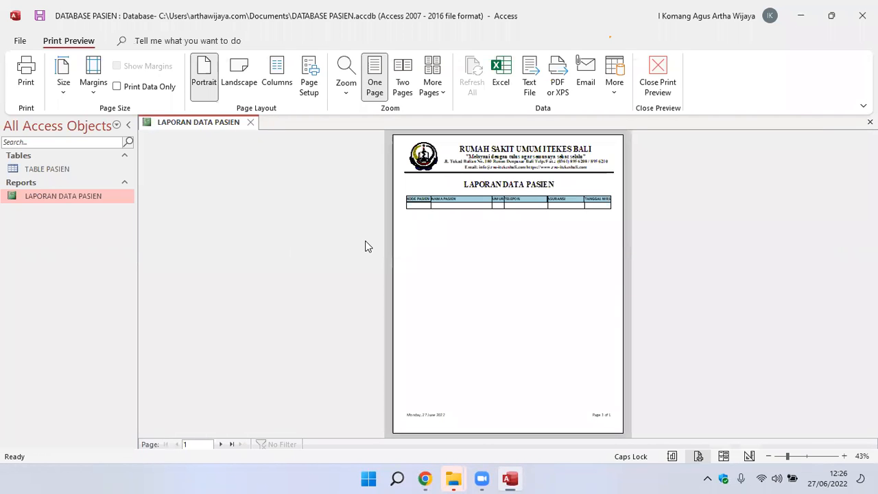
Return the report to Design View and reopen it in Report View to review the finished layout.
{"action": "right_click", "coordinate": [41, 189]}
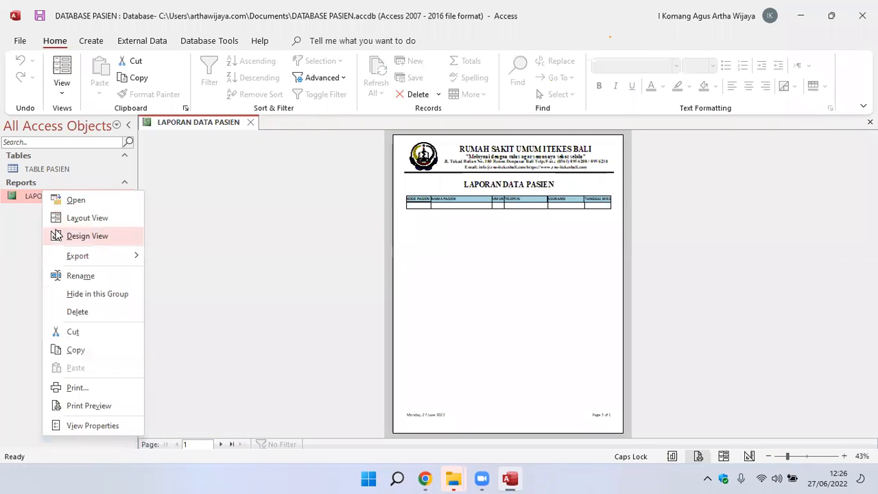
{"action": "left_click", "coordinate": [57, 235]}
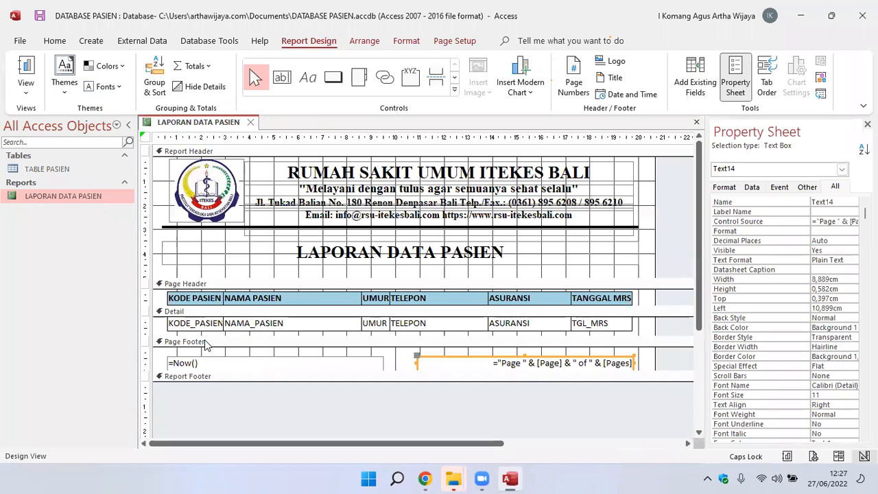
{"action": "right_click", "coordinate": [72, 194]}
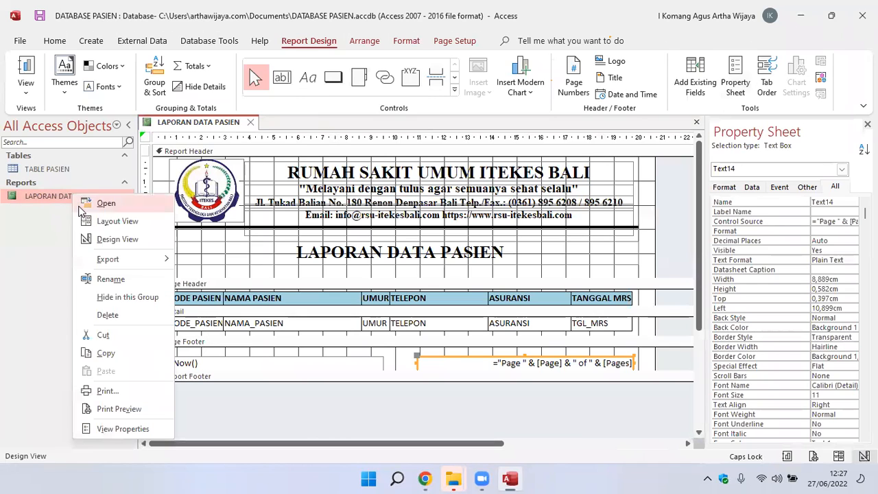
{"action": "left_click", "coordinate": [94, 240]}
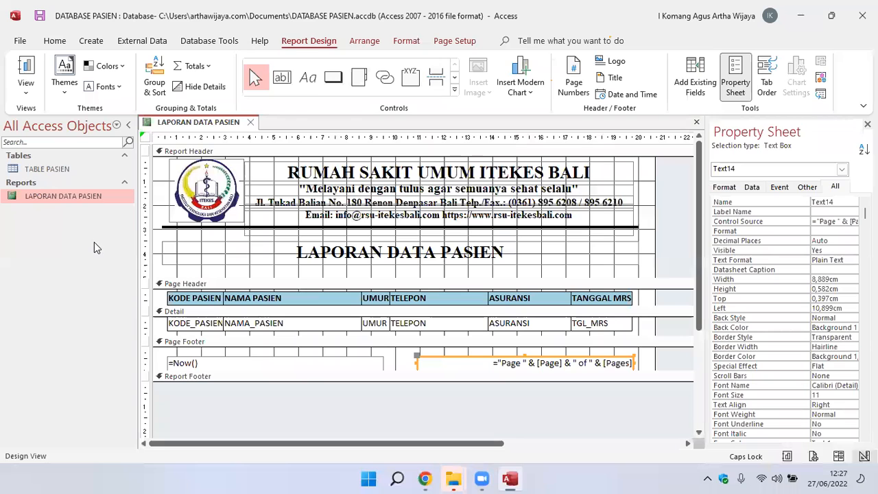
{"action": "double_click", "coordinate": [90, 199]}
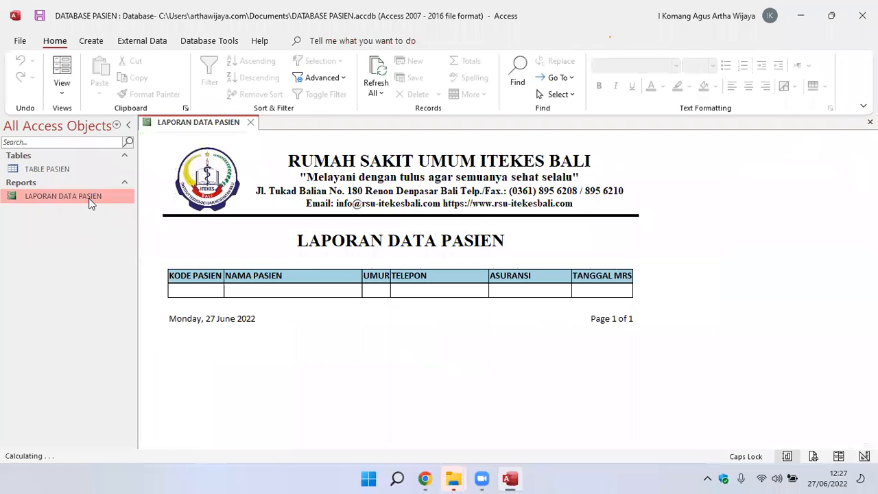
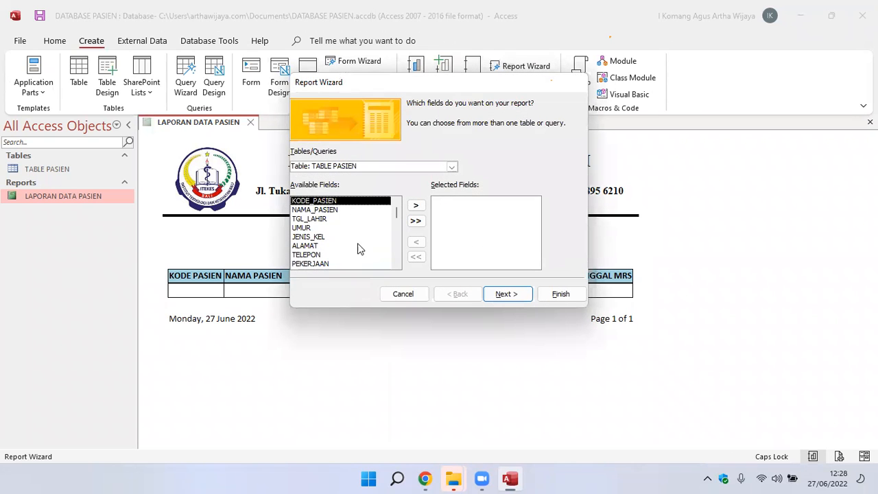
Add every TABLE PASIEN field, from KODE_PASIEN through TGL_MRS, individually to the new report's selected fields in the Report Wizard.
{"action": "left_click", "coordinate": [414, 208]}
{"action": "left_click", "coordinate": [413, 207]}
{"action": "left_click", "coordinate": [414, 208]}
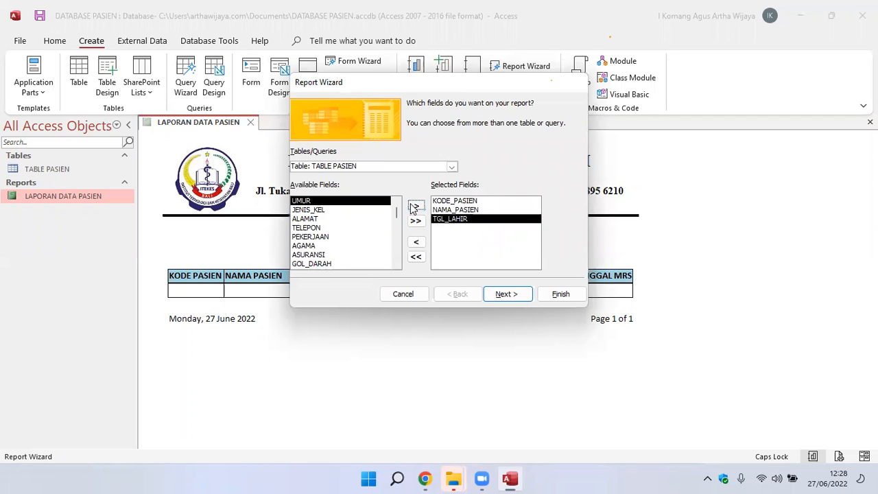
{"action": "left_click", "coordinate": [414, 207]}
{"action": "left_click", "coordinate": [414, 208]}
{"action": "left_click", "coordinate": [414, 207]}
{"action": "left_click", "coordinate": [414, 207]}
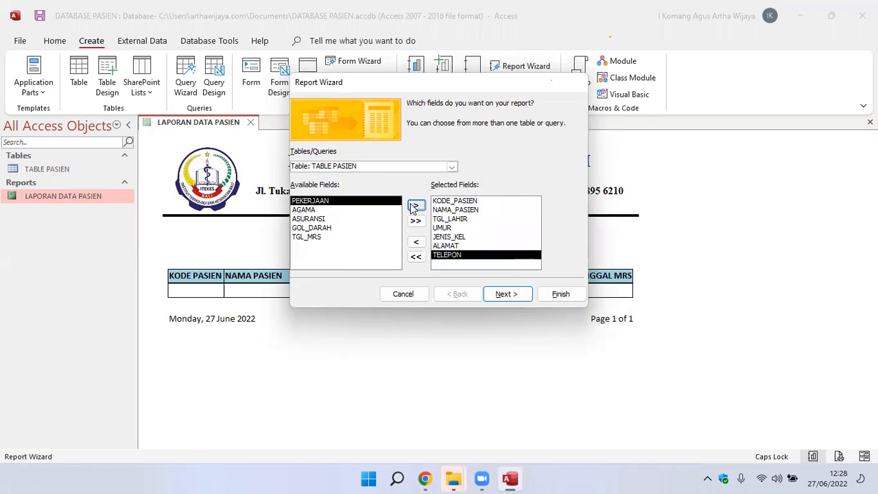
{"action": "left_click", "coordinate": [414, 207]}
{"action": "left_click", "coordinate": [414, 207]}
{"action": "left_click", "coordinate": [414, 207]}
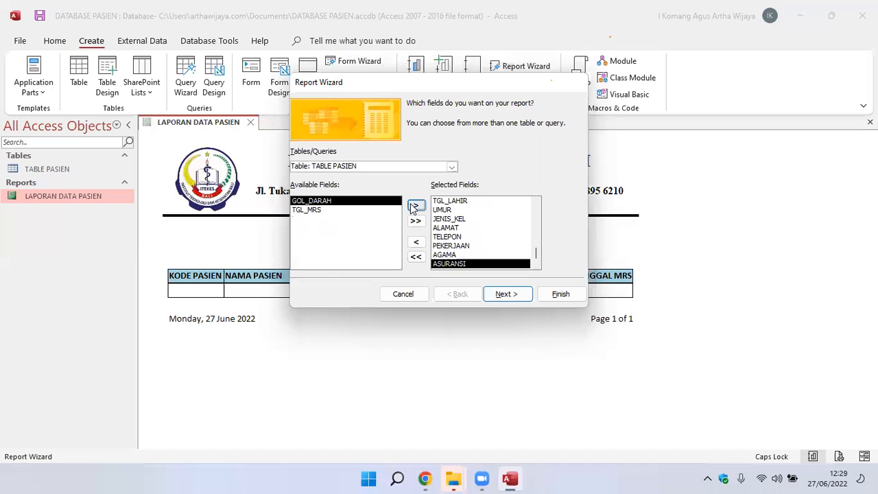
{"action": "left_click", "coordinate": [414, 207]}
{"action": "left_click", "coordinate": [413, 207]}
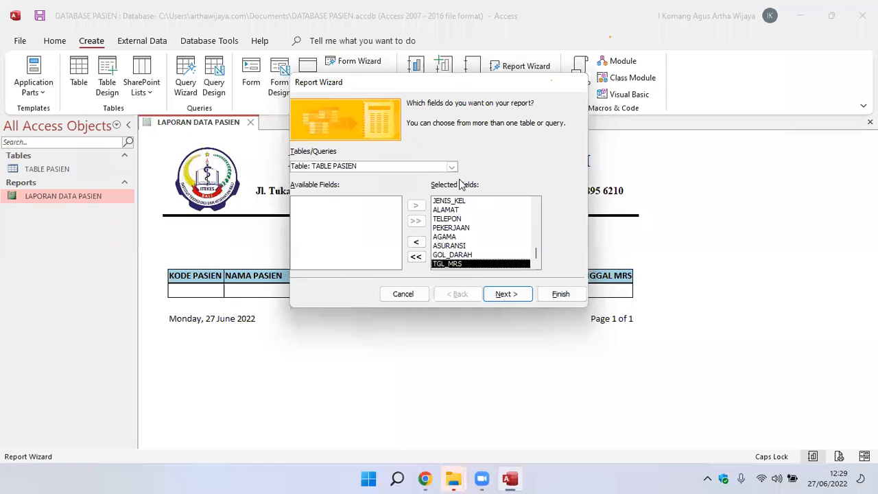
Leave the new report without grouping levels and sort its records by KODE_PASIEN in ascending order.
{"action": "left_click", "coordinate": [501, 300]}
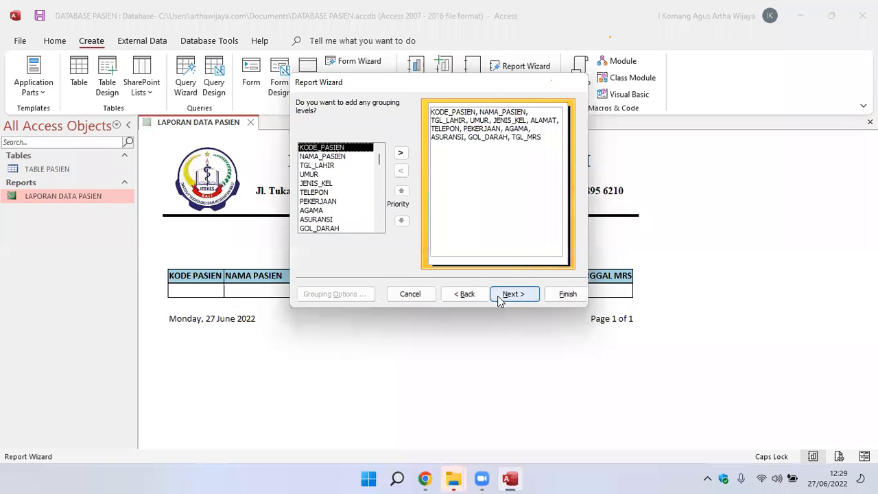
{"action": "left_click", "coordinate": [504, 297]}
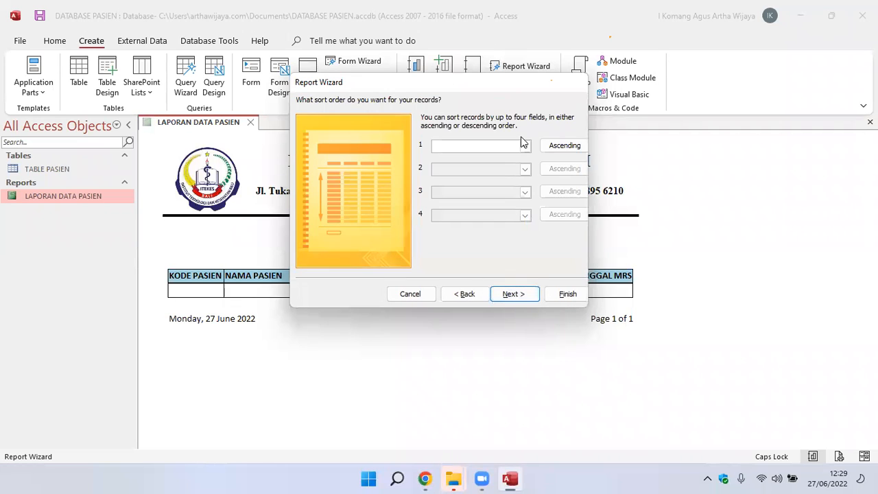
{"action": "left_click", "coordinate": [525, 147]}
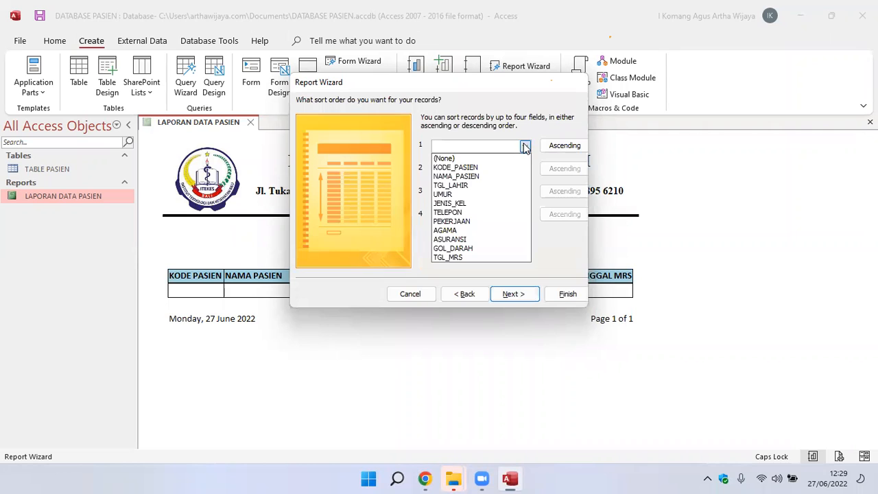
{"action": "left_click", "coordinate": [490, 167]}
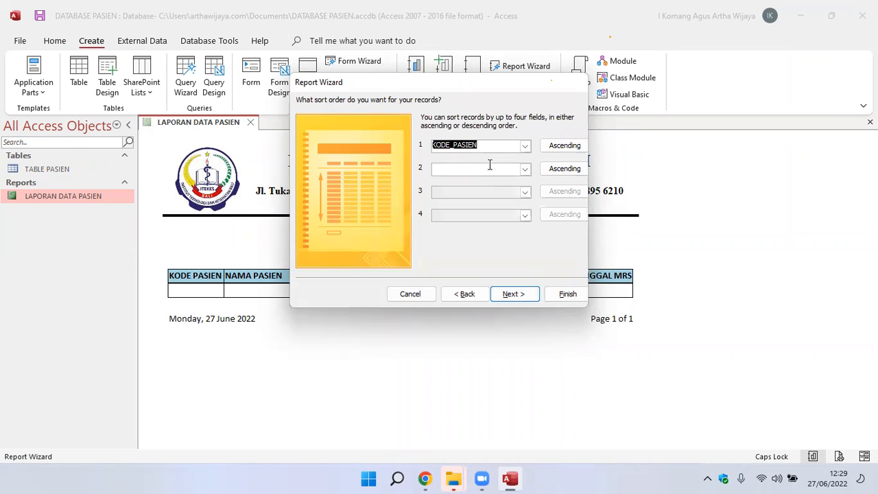
Set the tabular report's orientation to Landscape and cancel the Report Wizard without creating the report.
{"action": "left_click", "coordinate": [503, 295]}
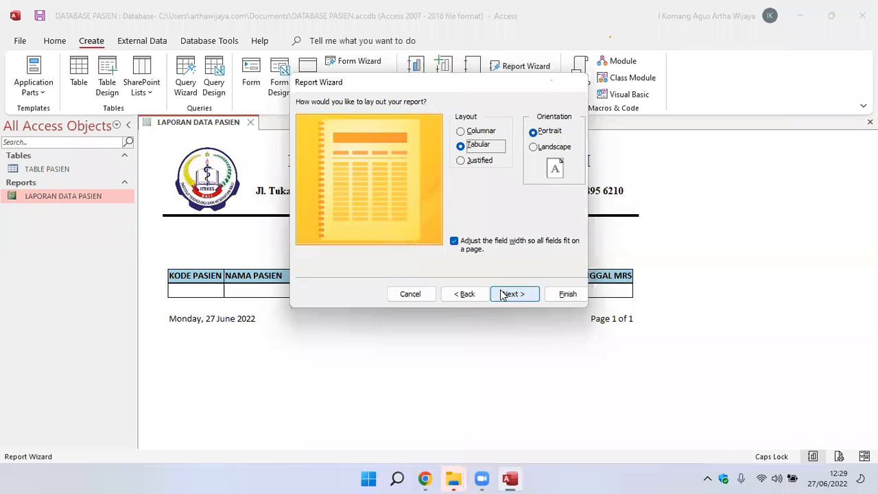
{"action": "left_click", "coordinate": [535, 147]}
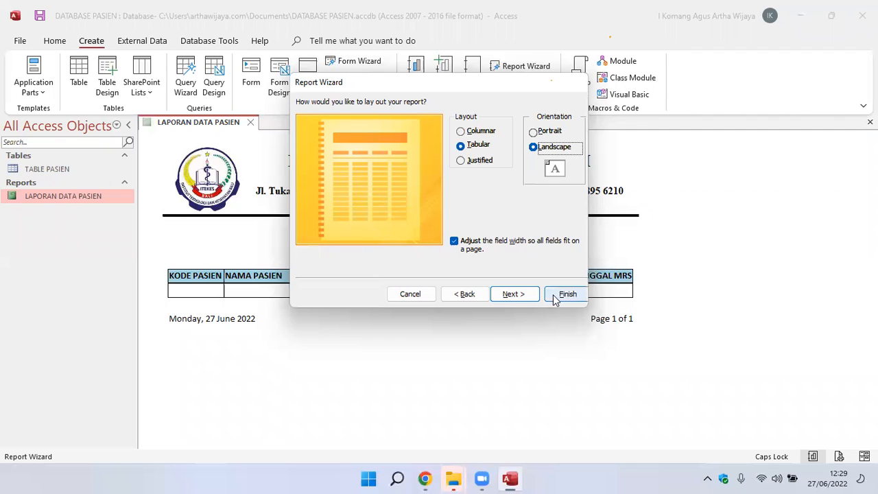
{"action": "left_click", "coordinate": [411, 294]}
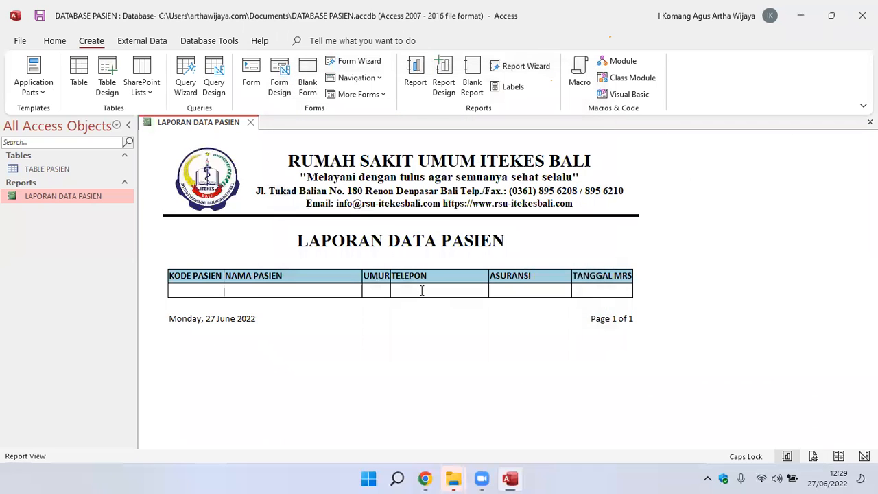